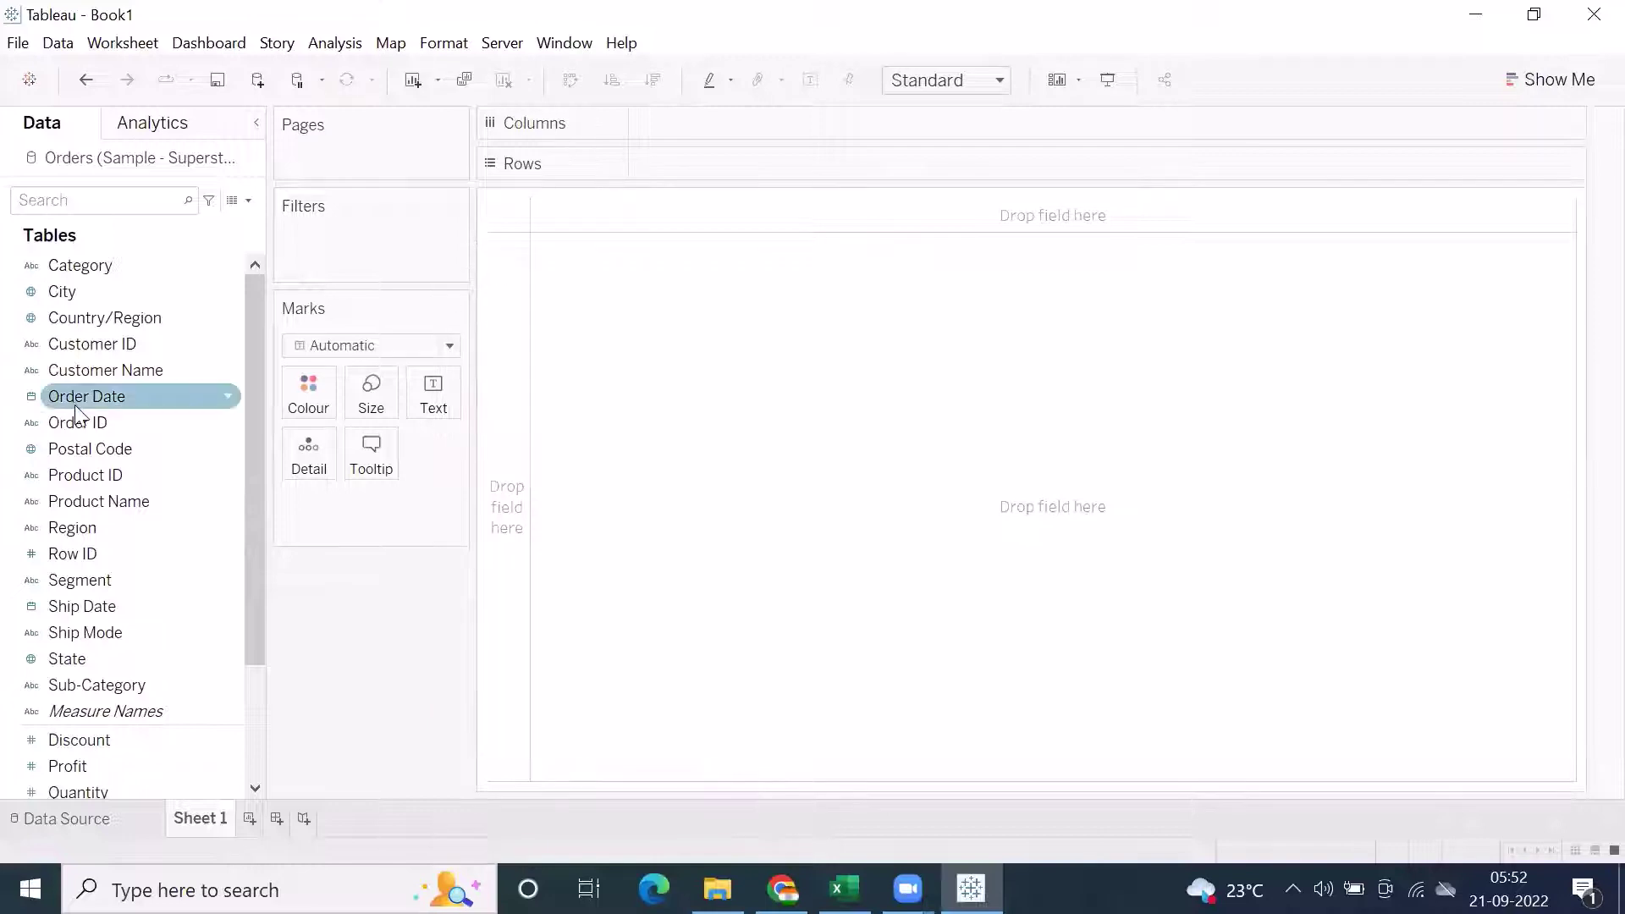
# Step: Select Measure Names, Discount, Segment, Ship Date, Ship Mode and Region in the Data pane
pyautogui.scroll(-2, 75, 415)
pyautogui.scroll(2, 76, 413)
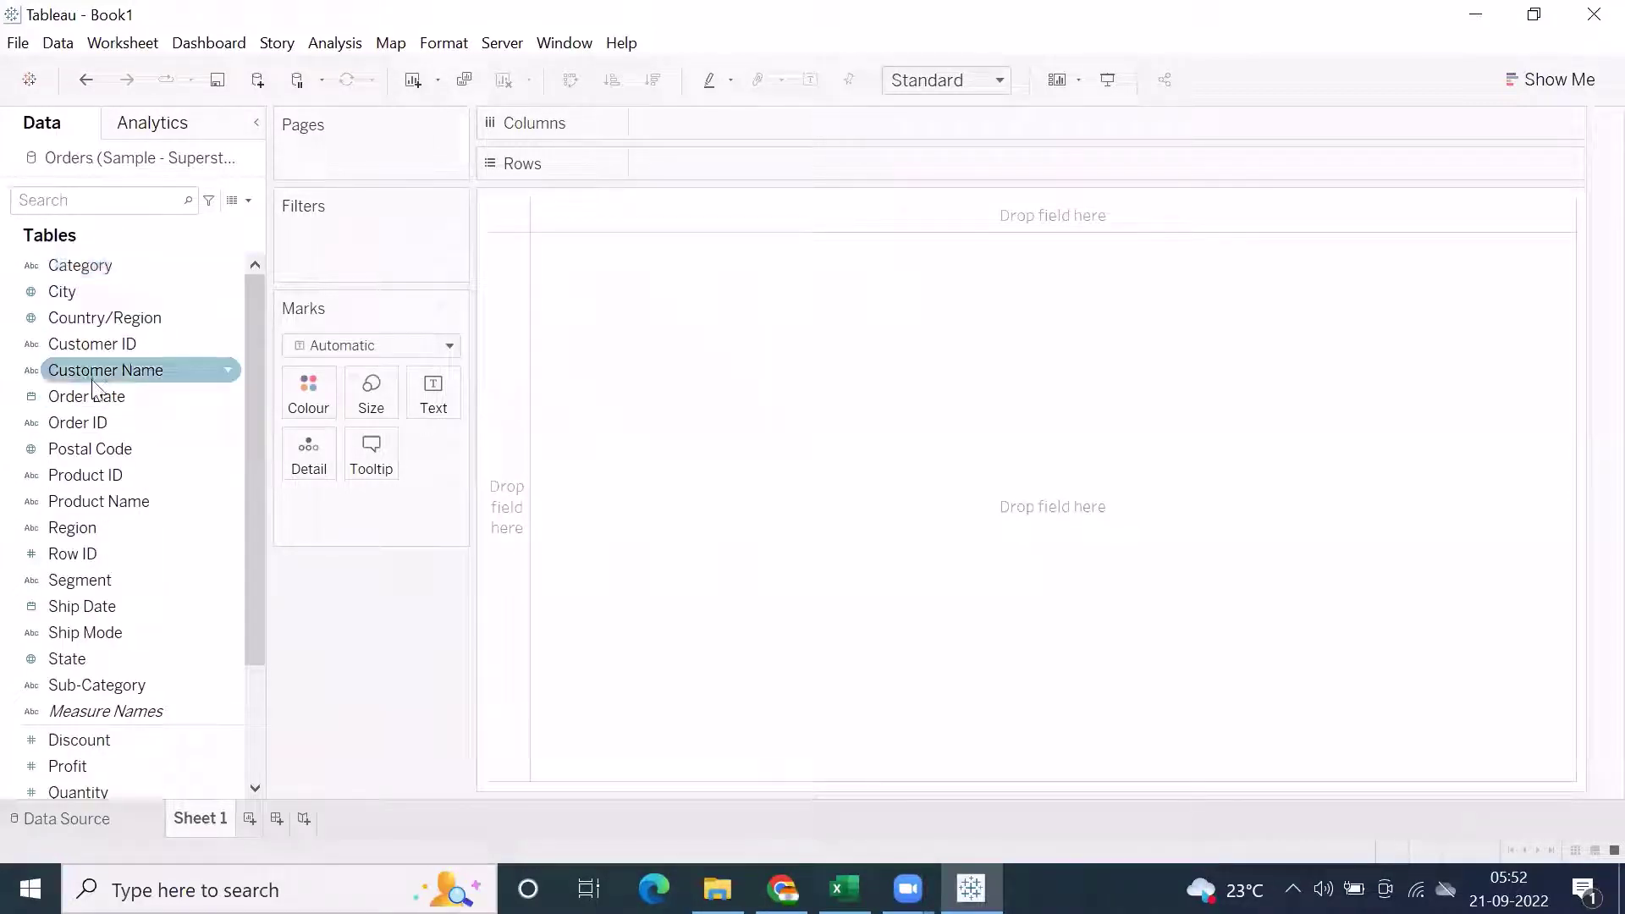
pyautogui.scroll(-2, 92, 514)
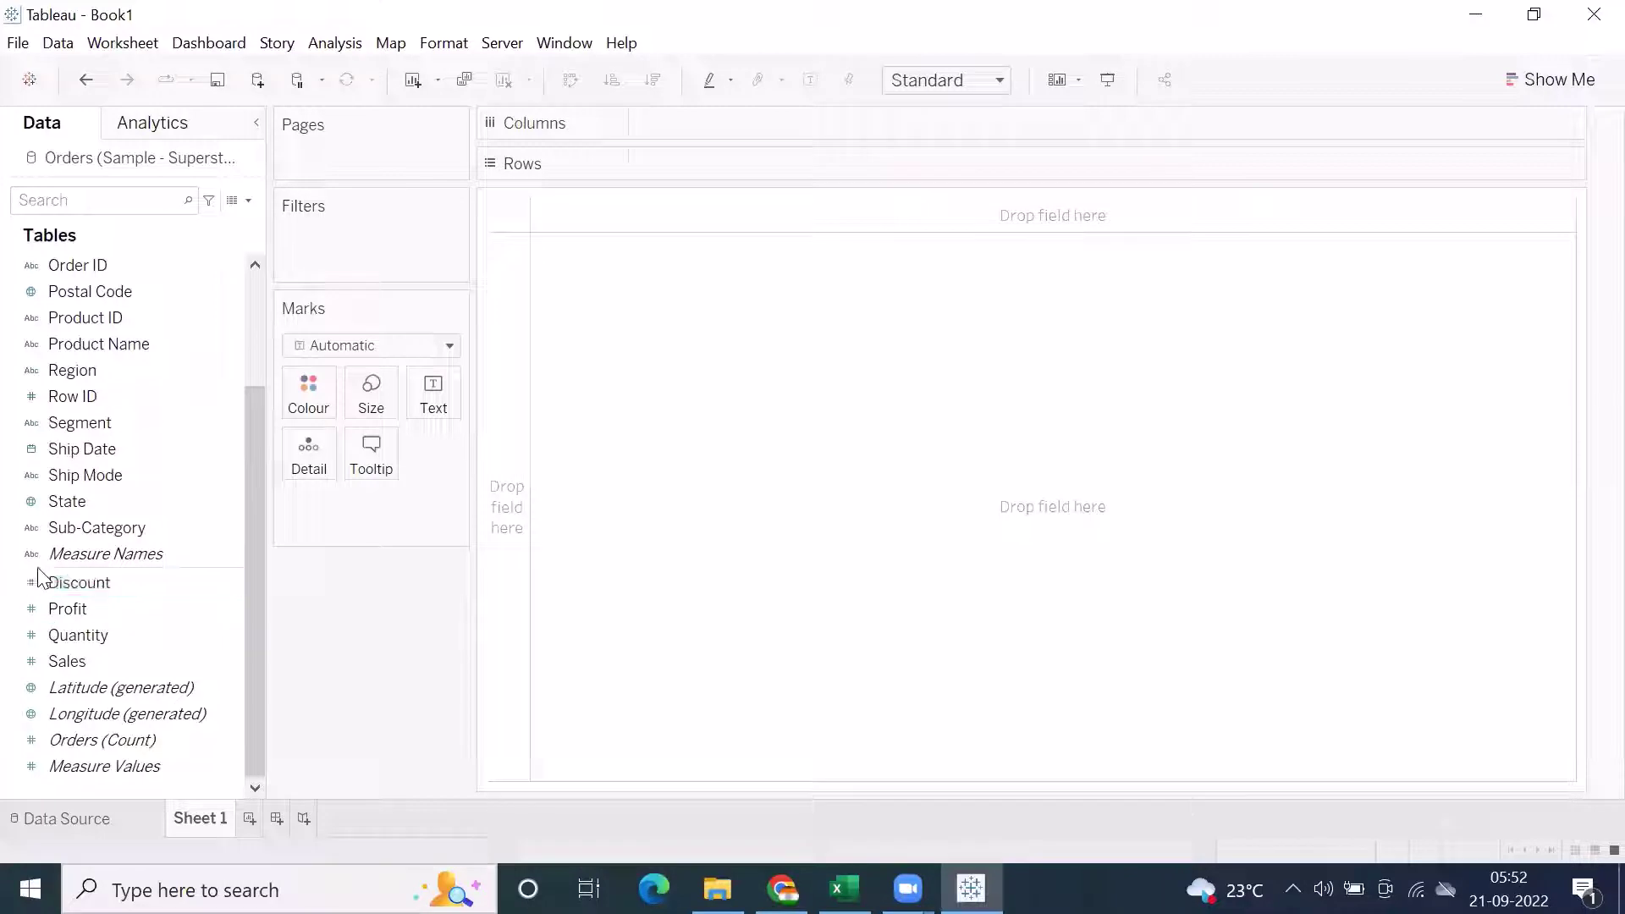
pyautogui.click(165, 564)
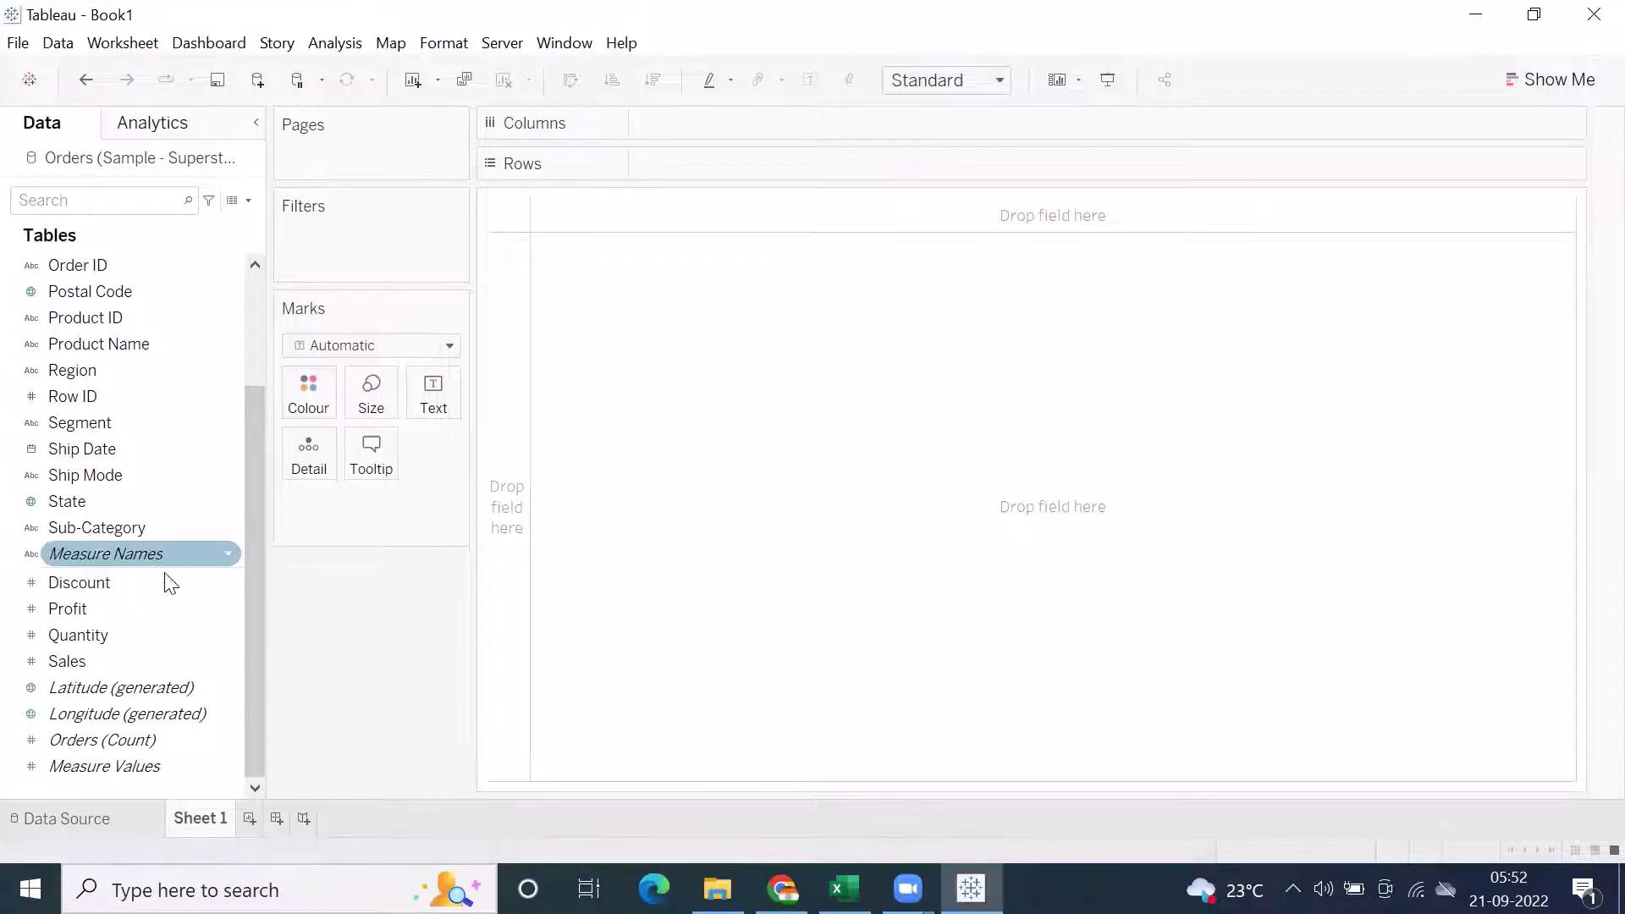
pyautogui.click(127, 583)
pyautogui.click(87, 423)
pyautogui.click(83, 446)
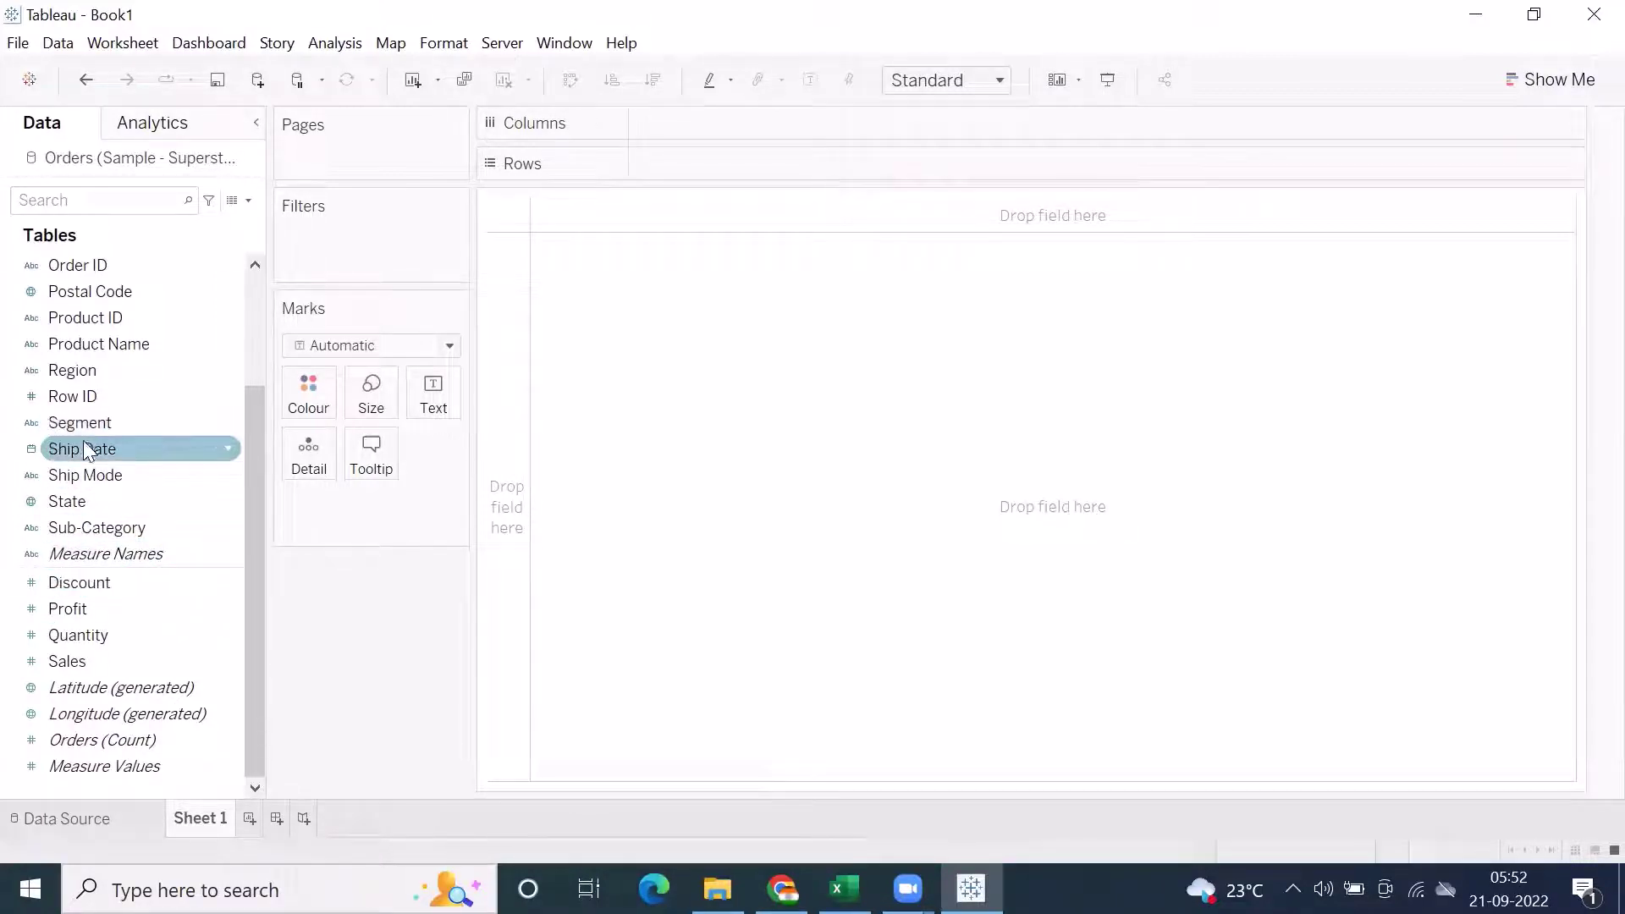
pyautogui.click(87, 471)
pyautogui.click(84, 373)
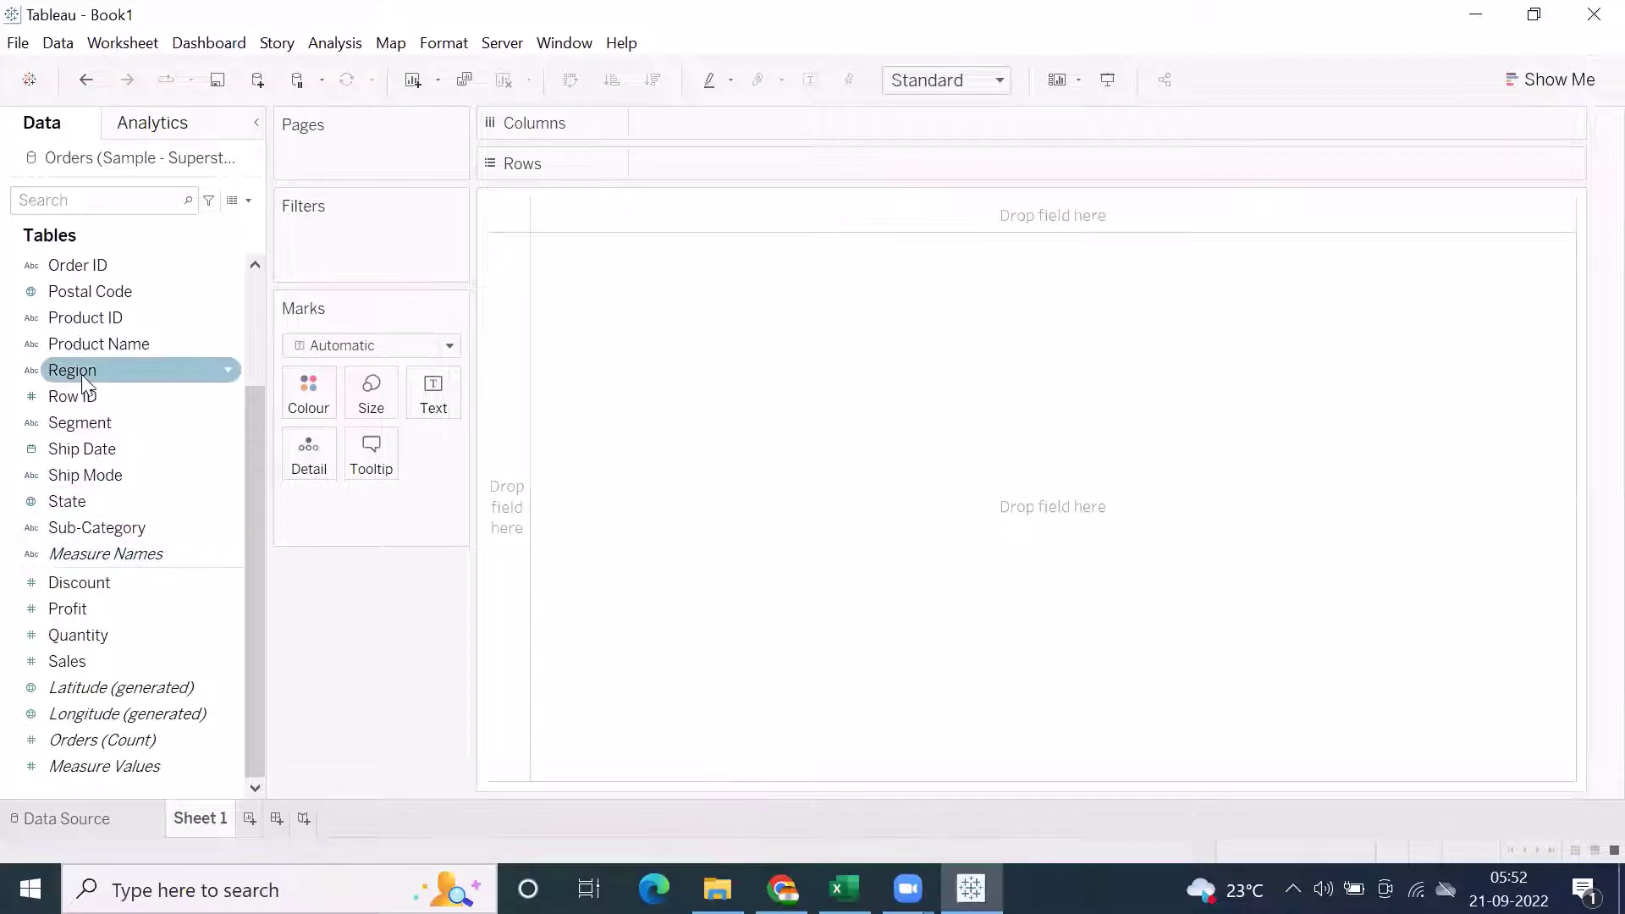
# Step: Extend the selection with Postal Code, Product ID, Product Name, Profit, Discount, Quantity and Sales
pyautogui.keyDown('ctrl'); pyautogui.click(73, 288); pyautogui.keyUp('ctrl')
pyautogui.keyDown('ctrl'); pyautogui.click(76, 316); pyautogui.keyUp('ctrl')
pyautogui.keyDown('ctrl'); pyautogui.click(78, 340); pyautogui.keyUp('ctrl')
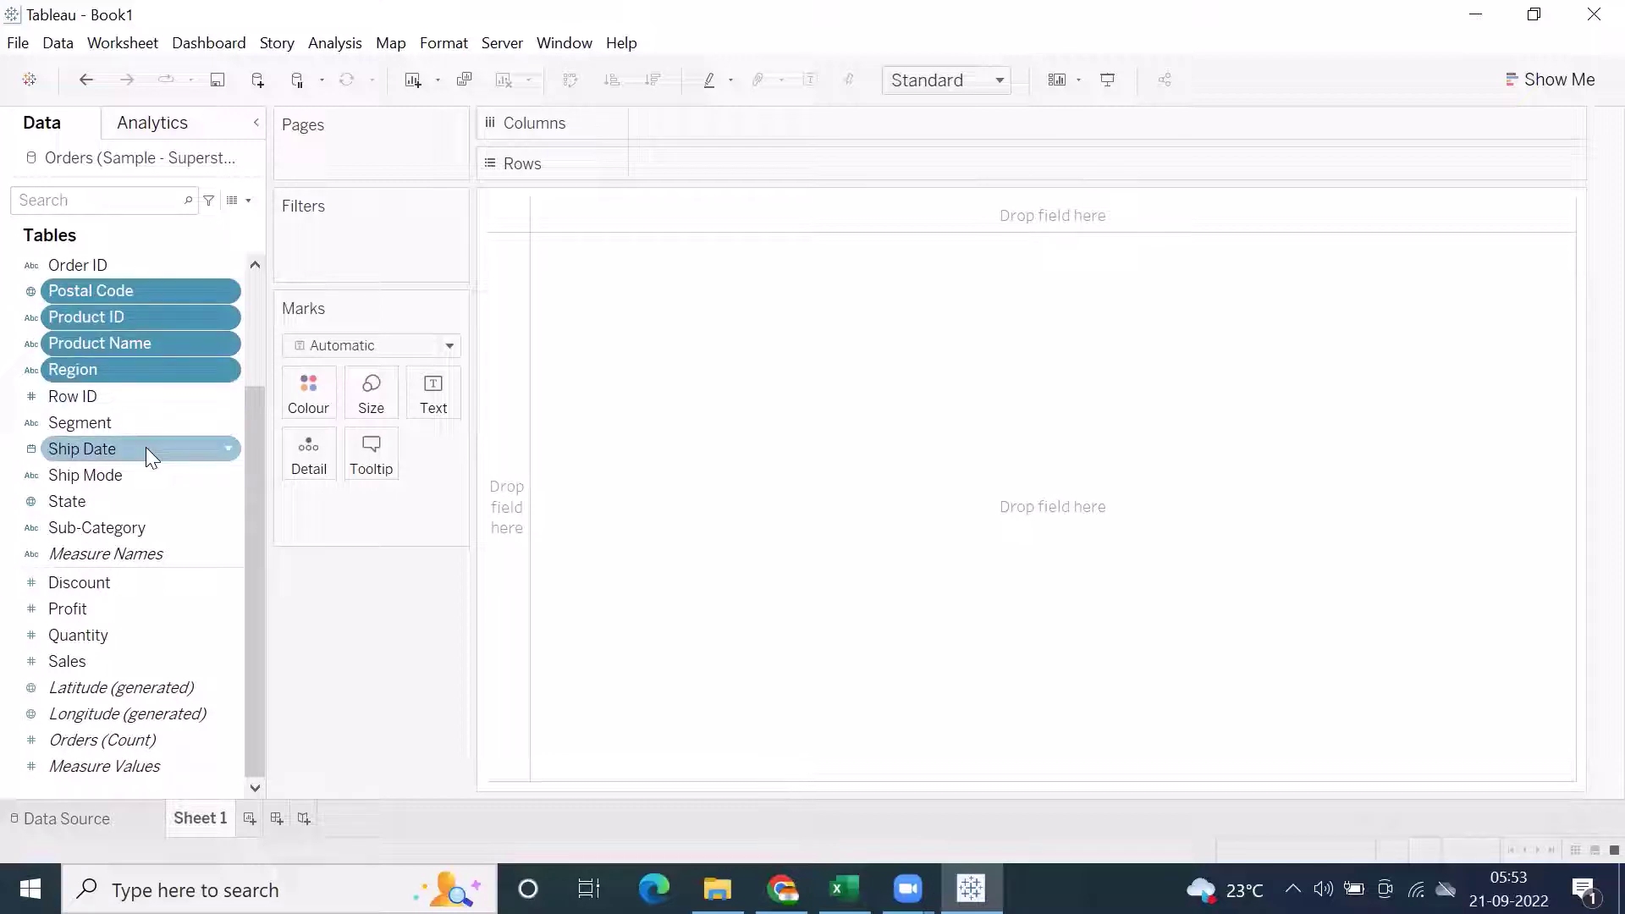
pyautogui.keyDown('ctrl'); pyautogui.click(95, 610); pyautogui.keyUp('ctrl')
pyautogui.keyDown('ctrl'); pyautogui.click(99, 586); pyautogui.keyUp('ctrl')
pyautogui.keyDown('ctrl'); pyautogui.click(98, 635); pyautogui.keyUp('ctrl')
pyautogui.keyDown('ctrl'); pyautogui.click(97, 662); pyautogui.keyUp('ctrl')
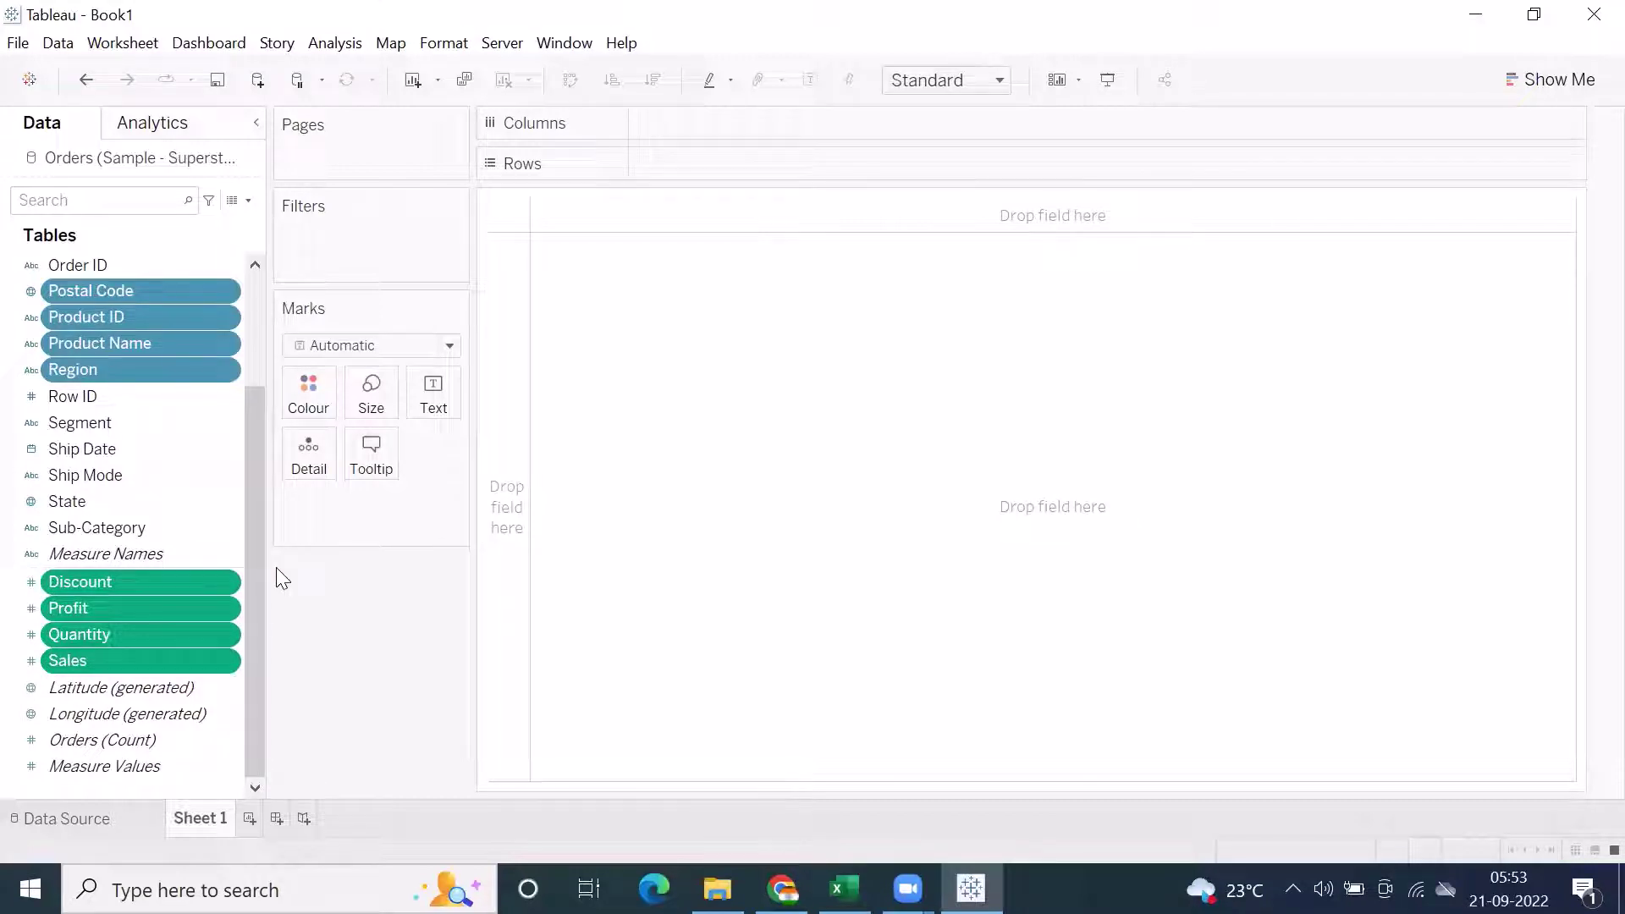
# Step: Select Sub-Category alone, then the Discount, Profit, Quantity and Sales fields
pyautogui.click(144, 529)
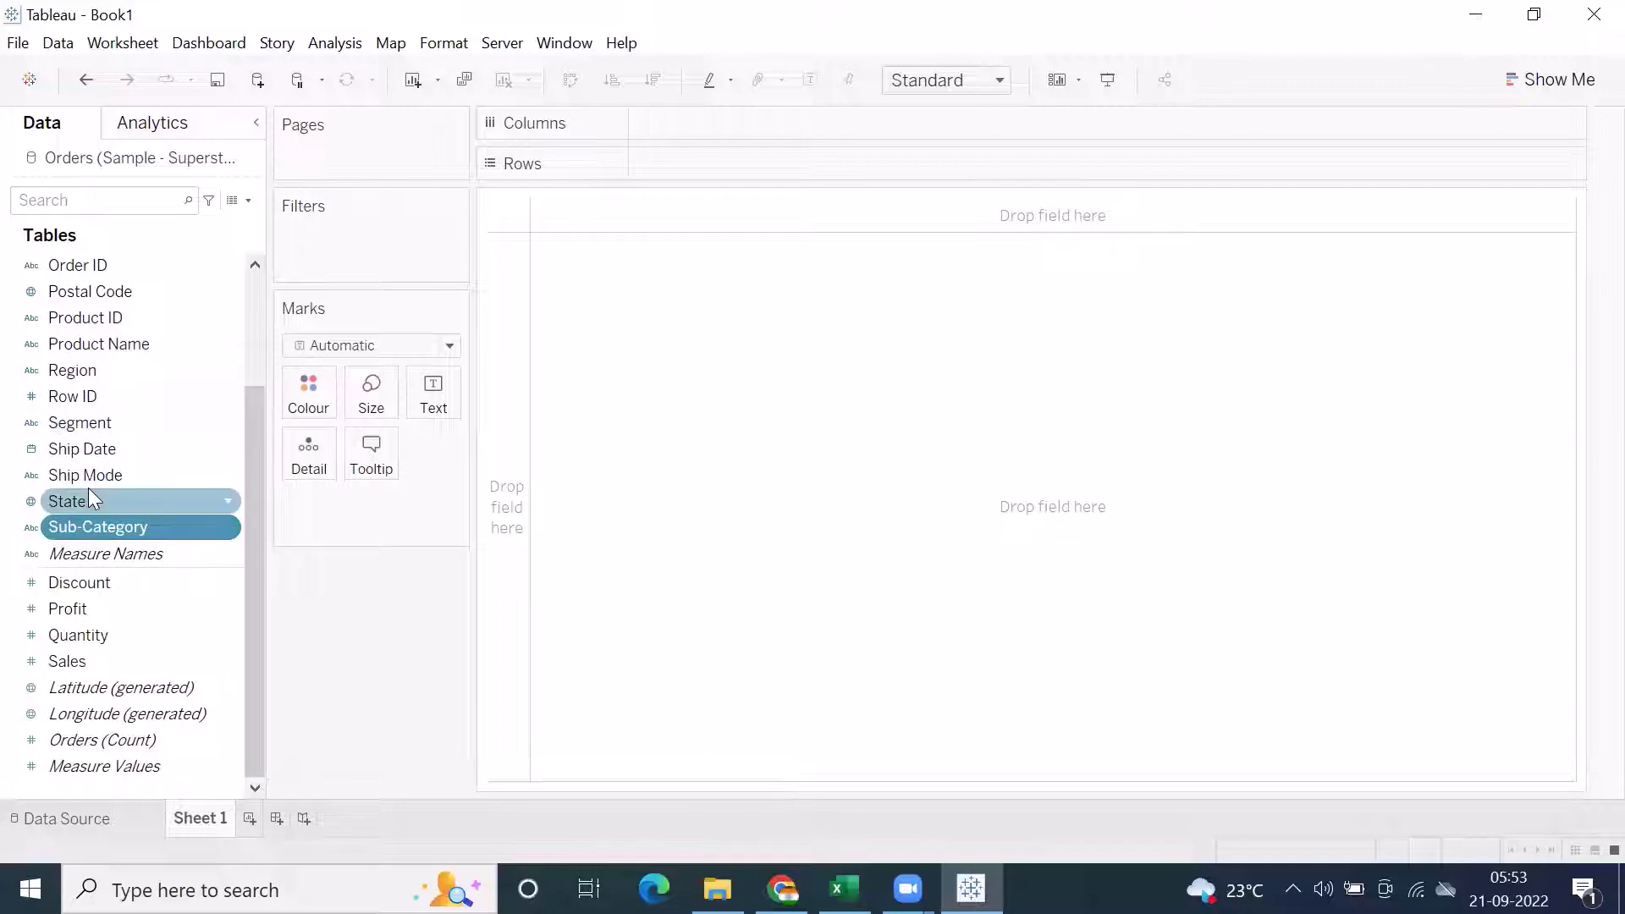
pyautogui.click(98, 588)
pyautogui.click(91, 606)
pyautogui.click(92, 635)
pyautogui.click(90, 663)
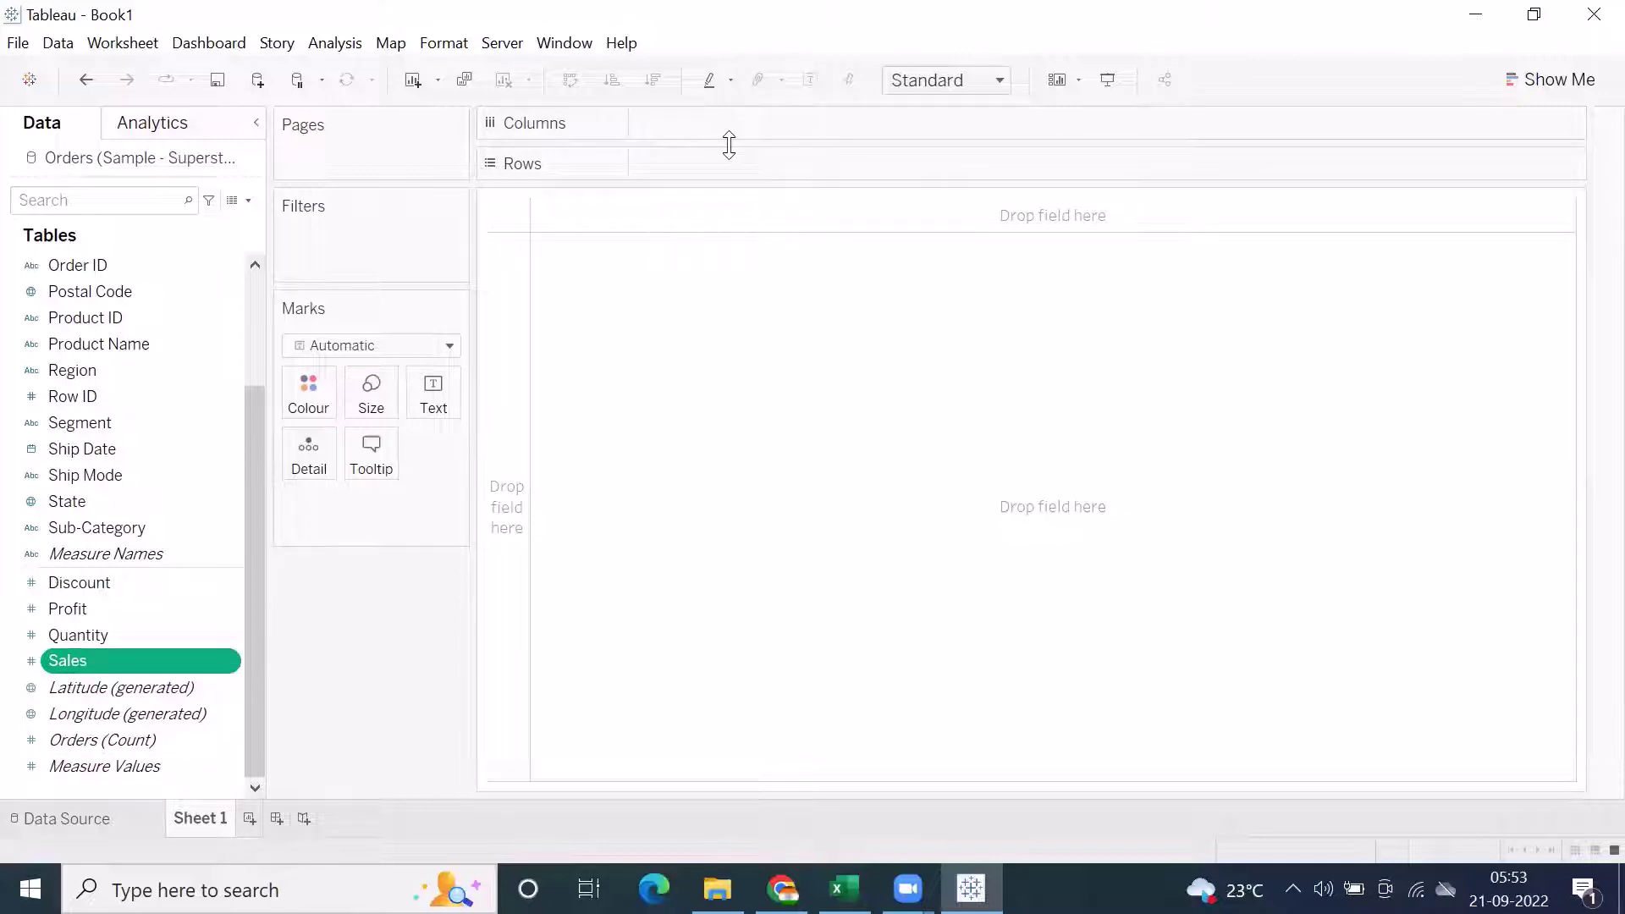
# Step: Try Sub-Category rows split by Region columns, then remove both to clear the sheet
pyautogui.doubleClick(88, 526)
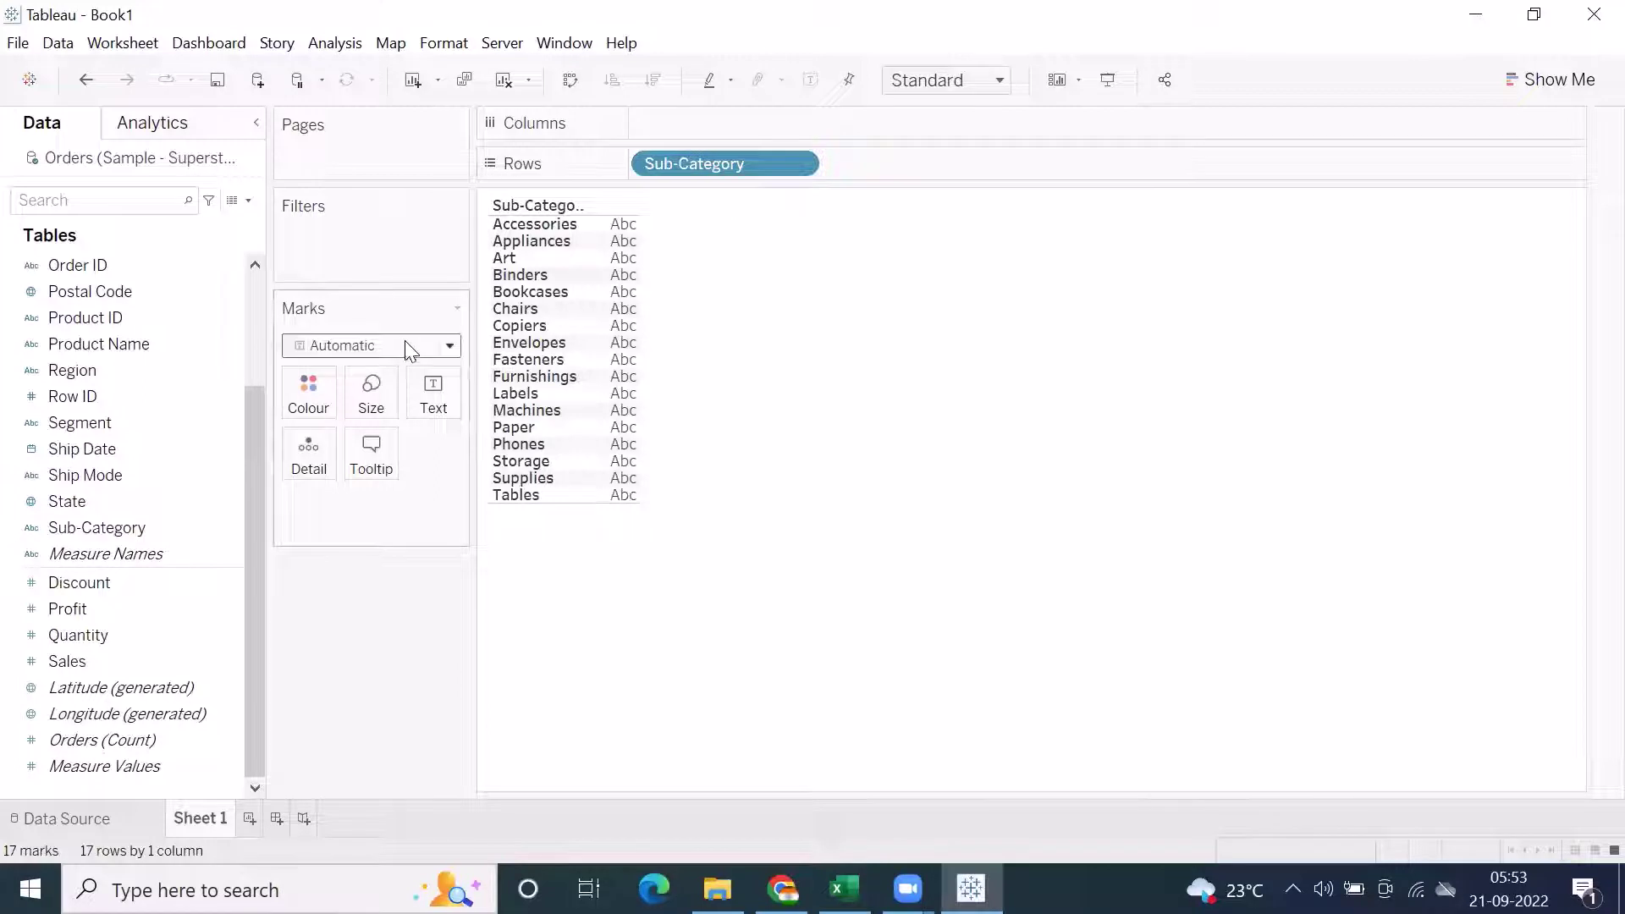
pyautogui.doubleClick(72, 371)
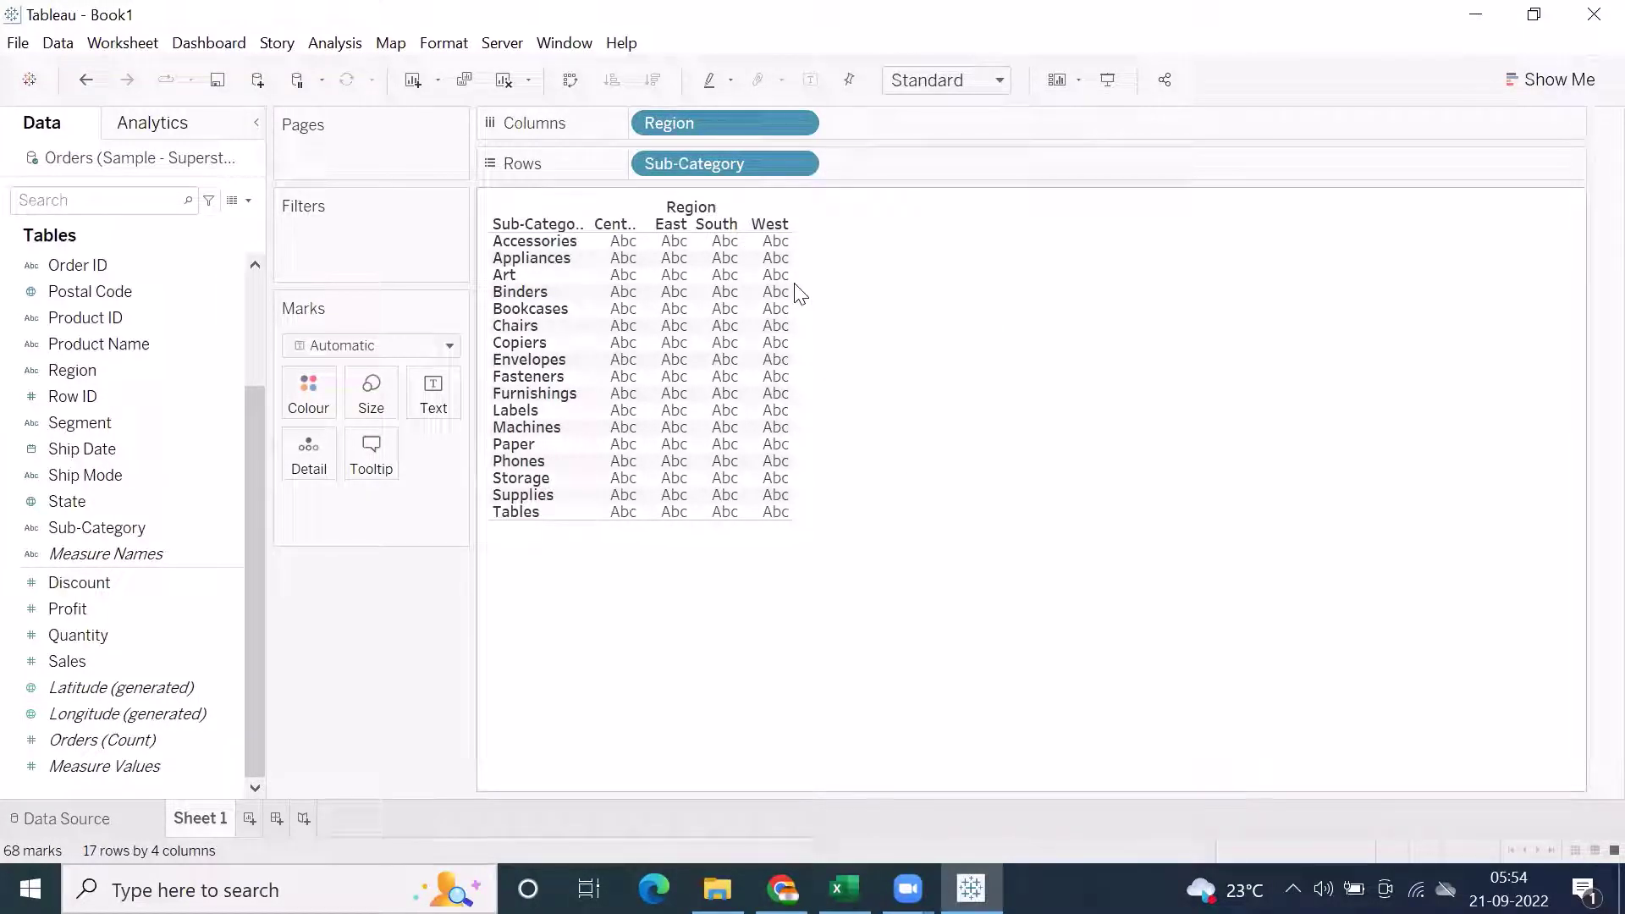
pyautogui.moveTo(702, 123); pyautogui.dragTo(907, 265)
pyautogui.moveTo(751, 164); pyautogui.dragTo(415, 680)
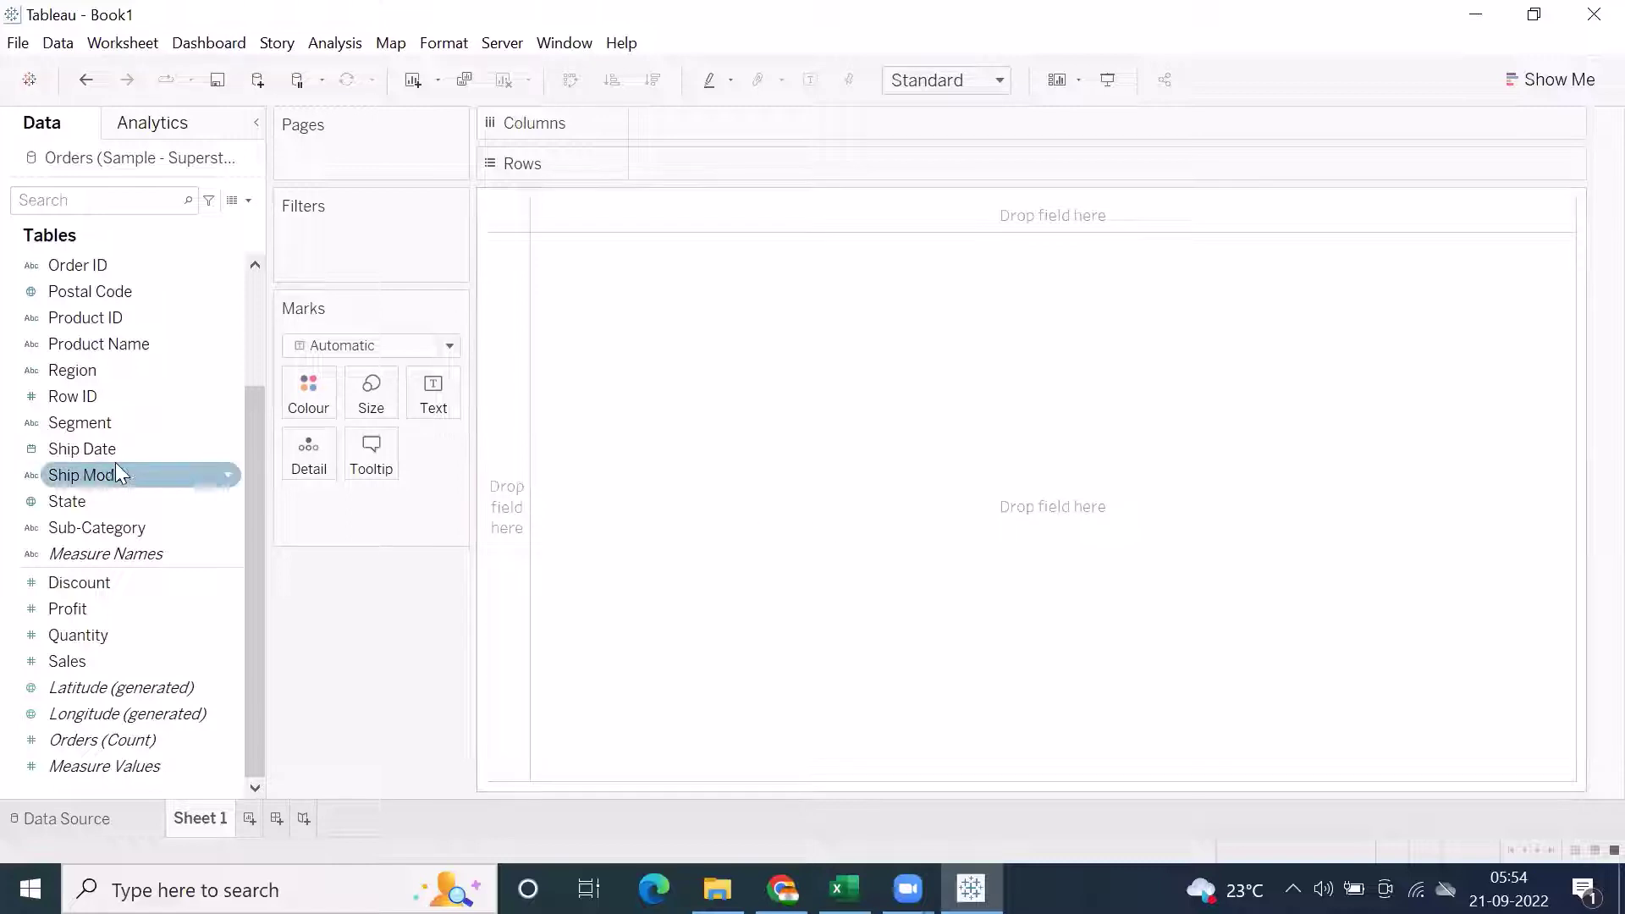
# Step: Put Category on Rows and nest Sub-Category under it, widening the Sub-Category column
pyautogui.scroll(2, 97, 462)
pyautogui.click(116, 265)
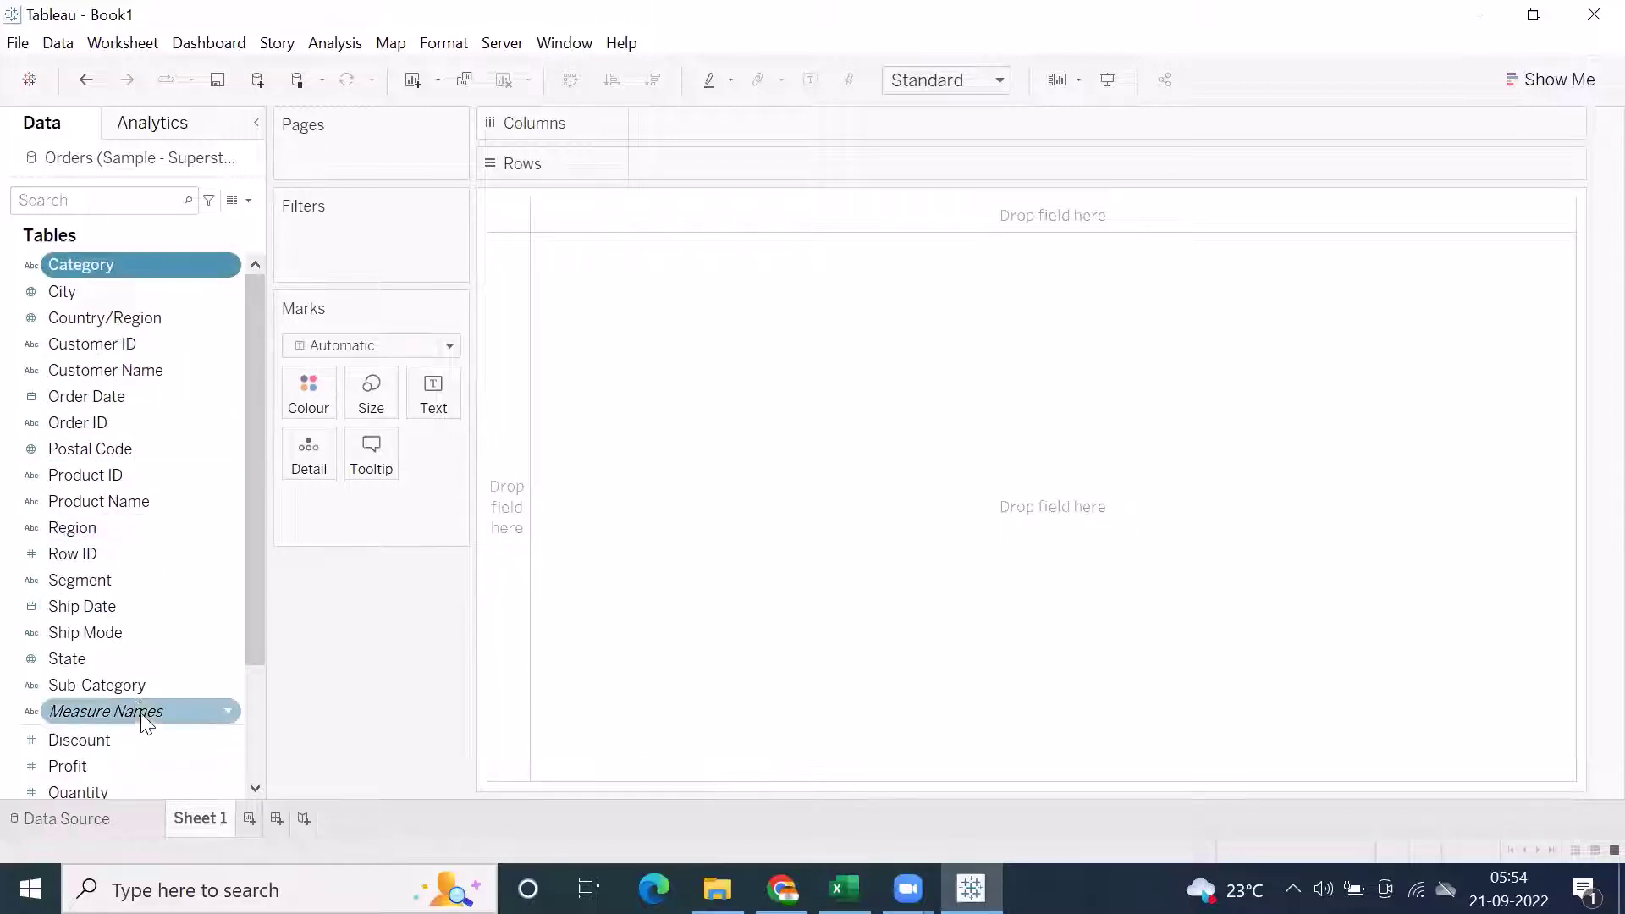
pyautogui.doubleClick(101, 265)
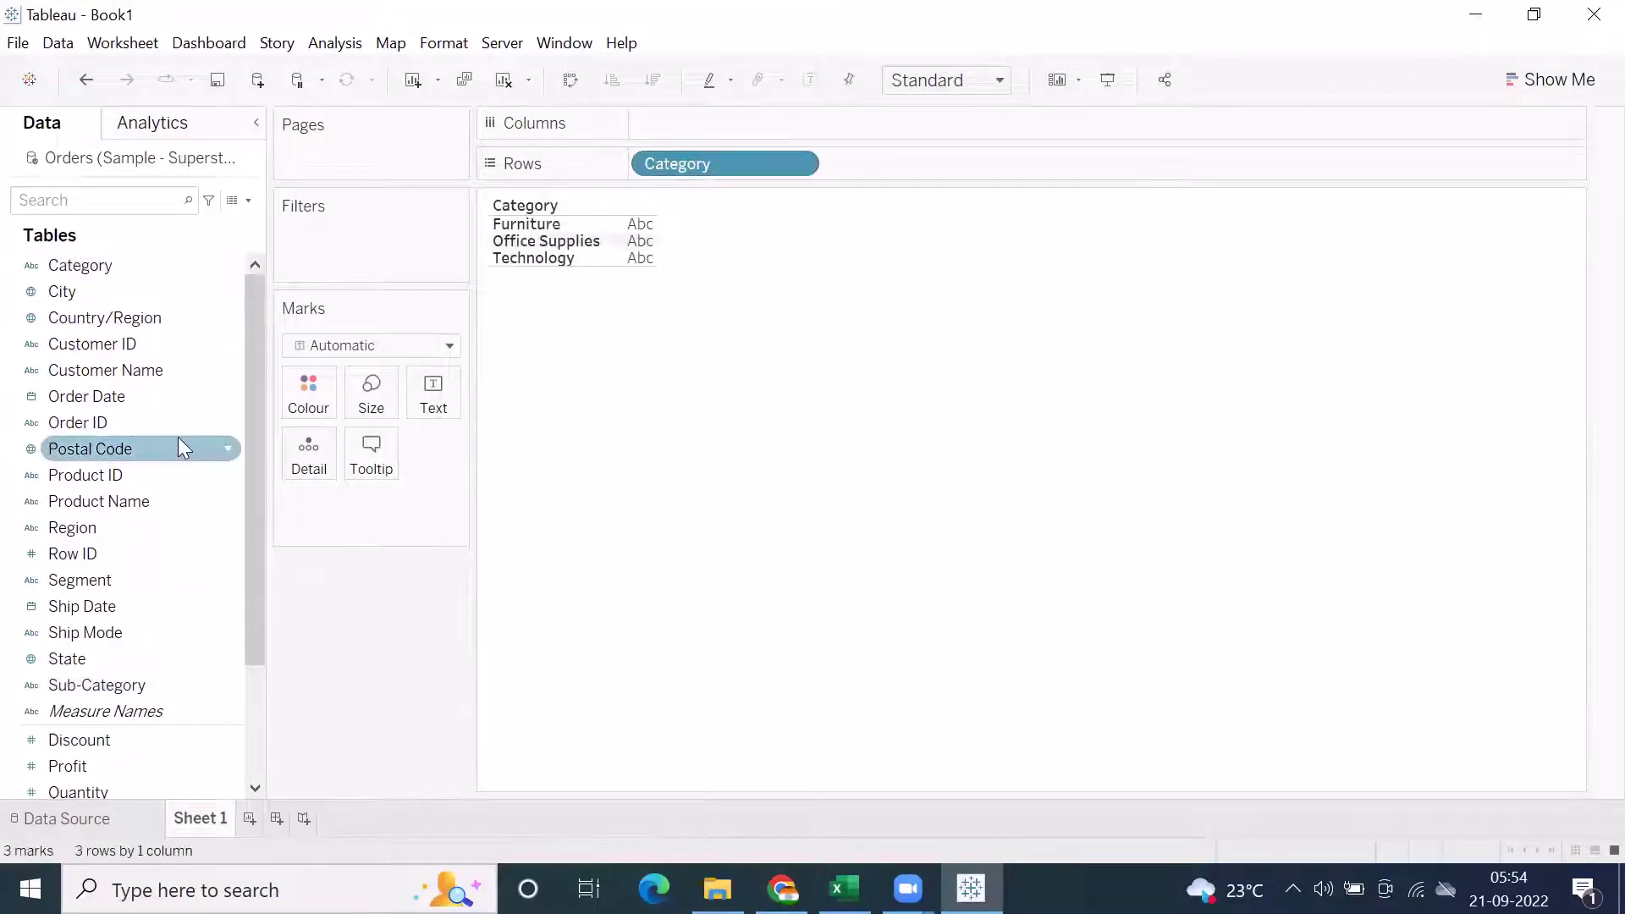
pyautogui.click(127, 687)
pyautogui.moveTo(127, 688); pyautogui.dragTo(757, 157)
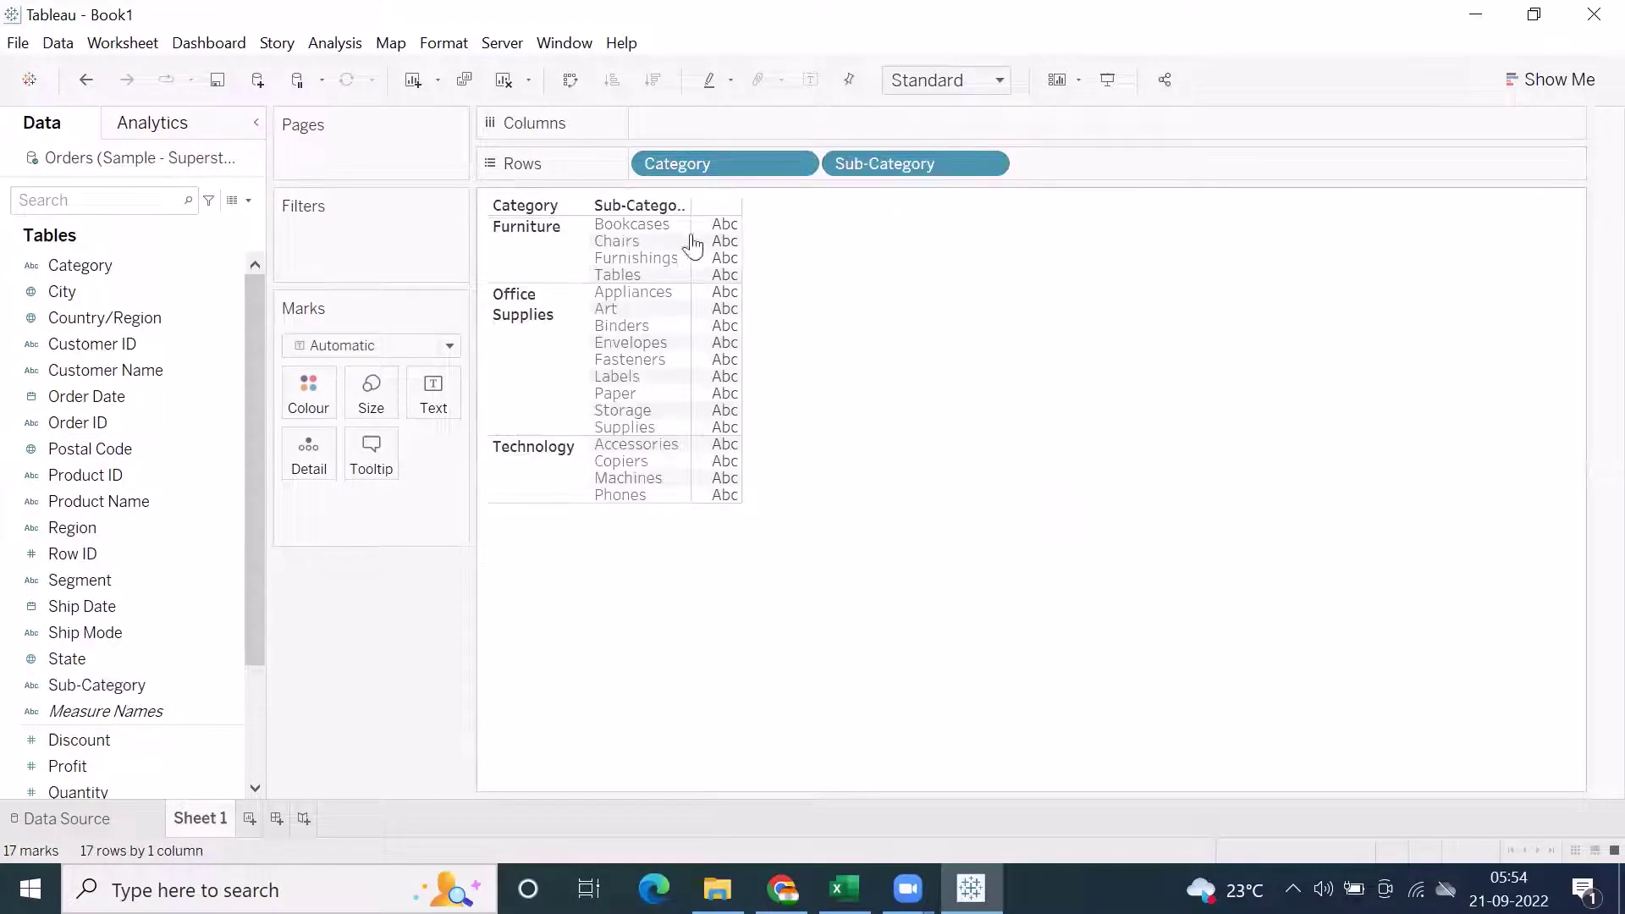
pyautogui.moveTo(689, 238); pyautogui.dragTo(713, 238)
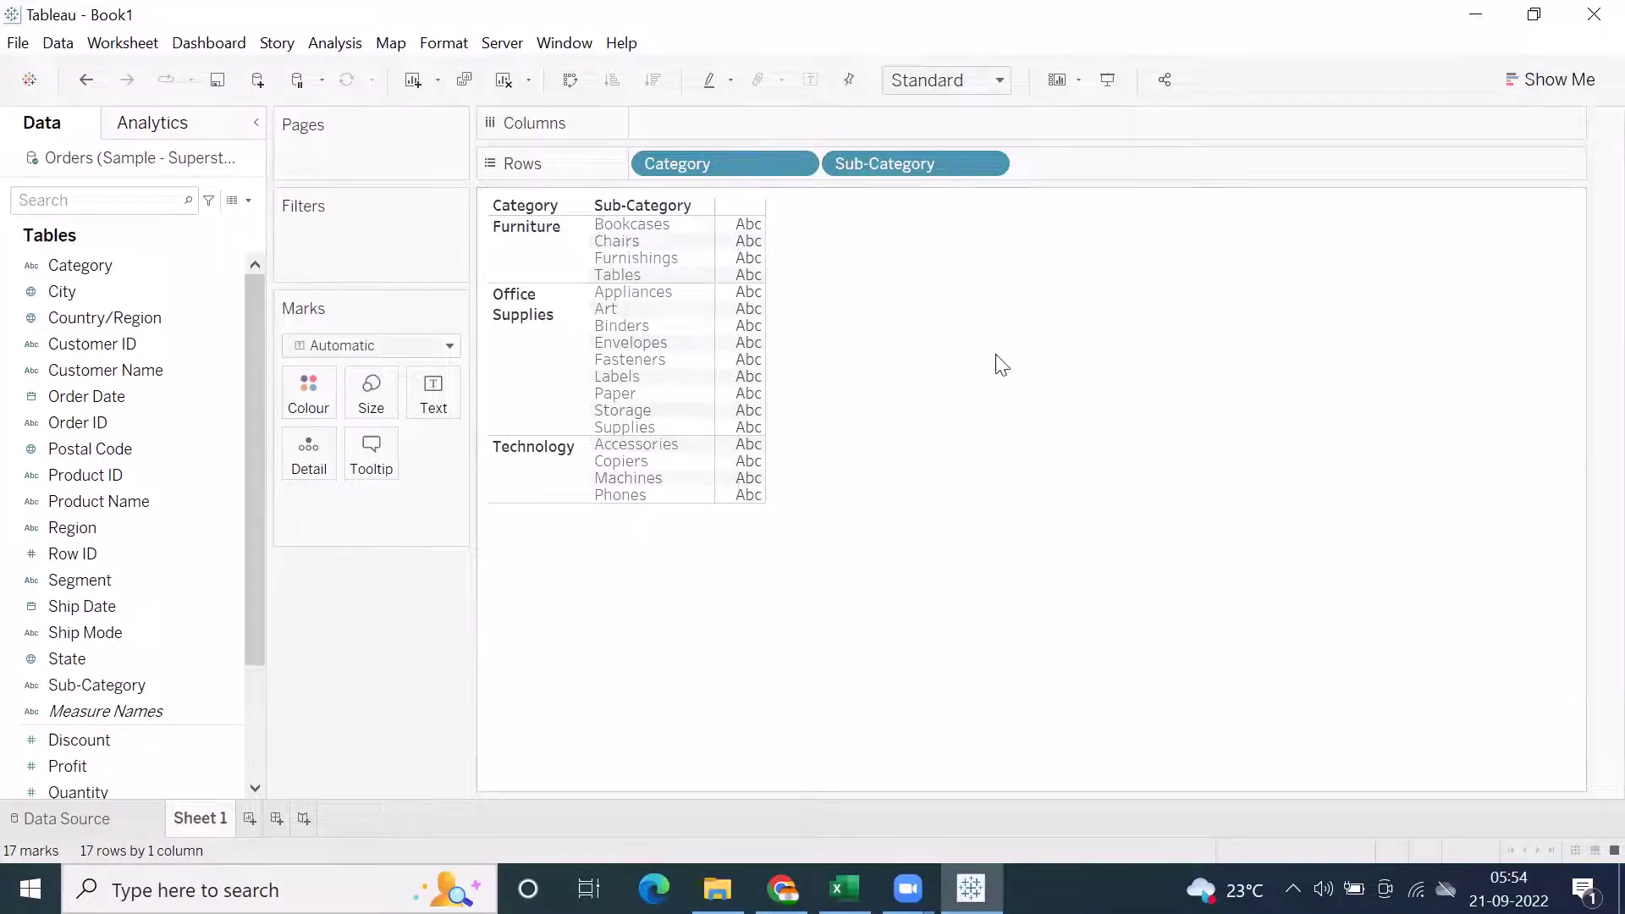
# Step: Add and widen Product Name, then remove Product Name and Sub-Category, leaving only Category
pyautogui.click(138, 583)
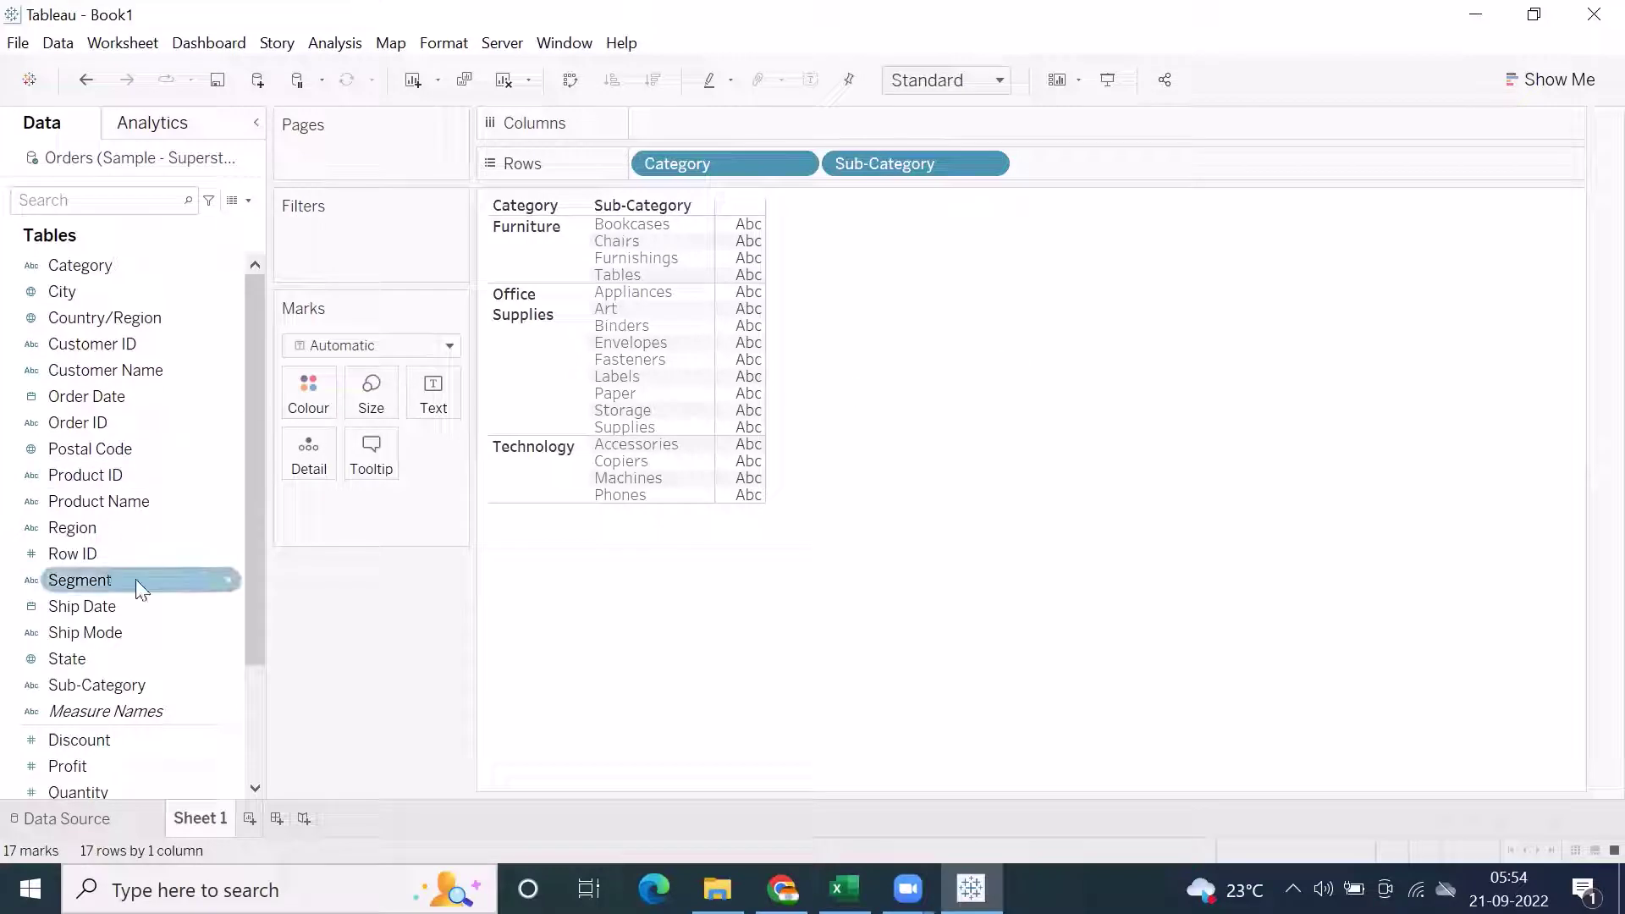
pyautogui.scroll(-1, 135, 579)
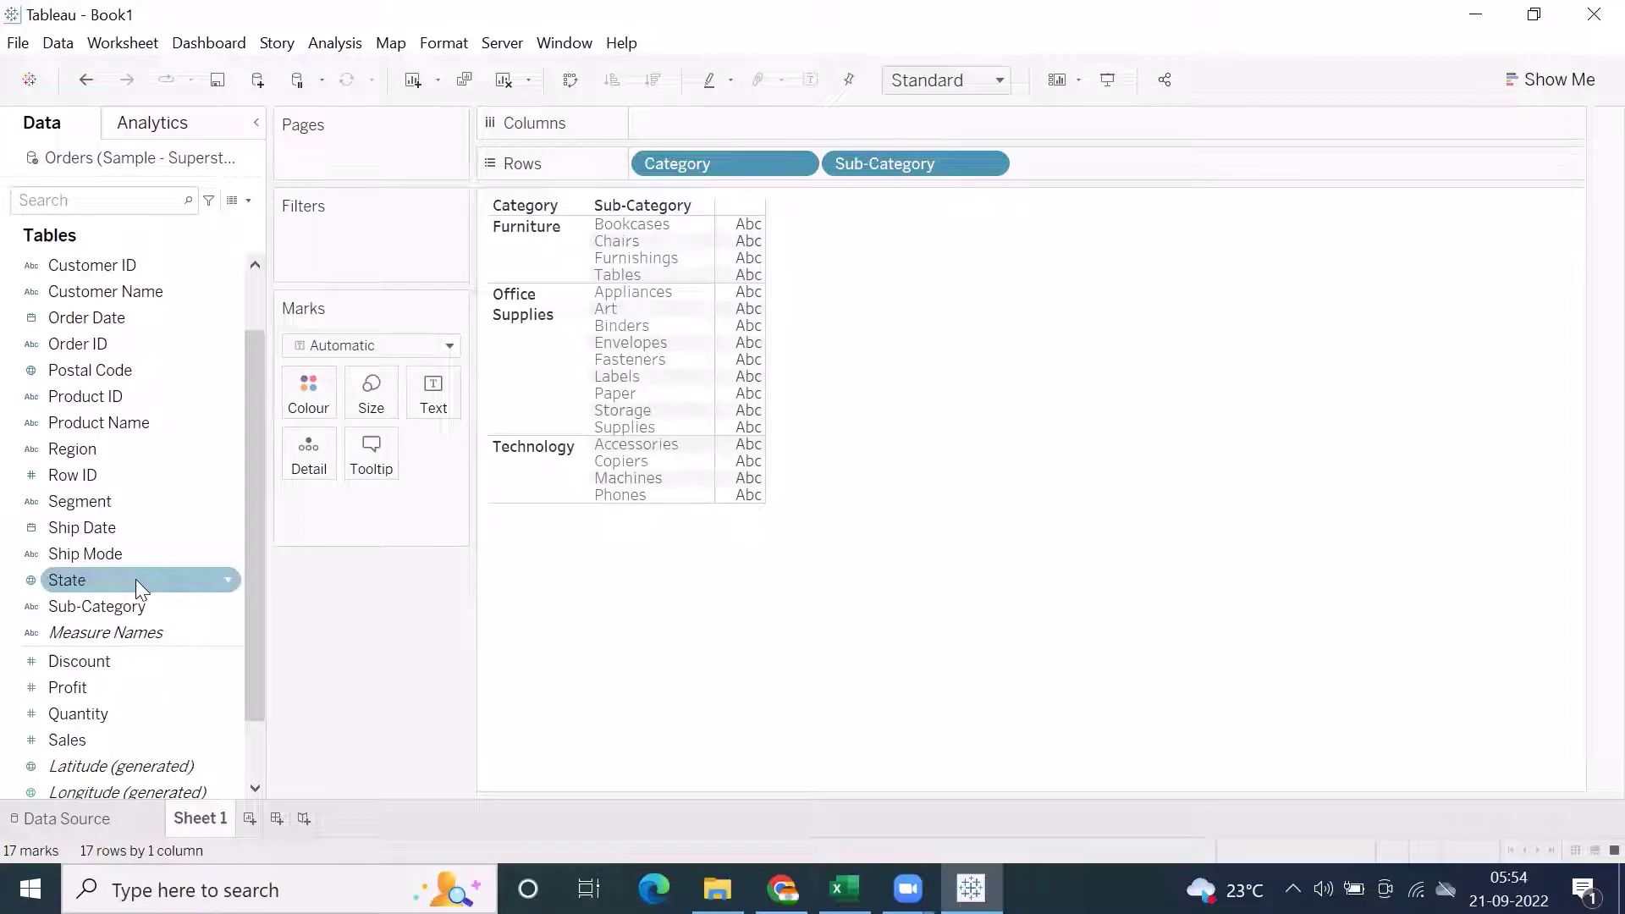
pyautogui.scroll(1, 171, 439)
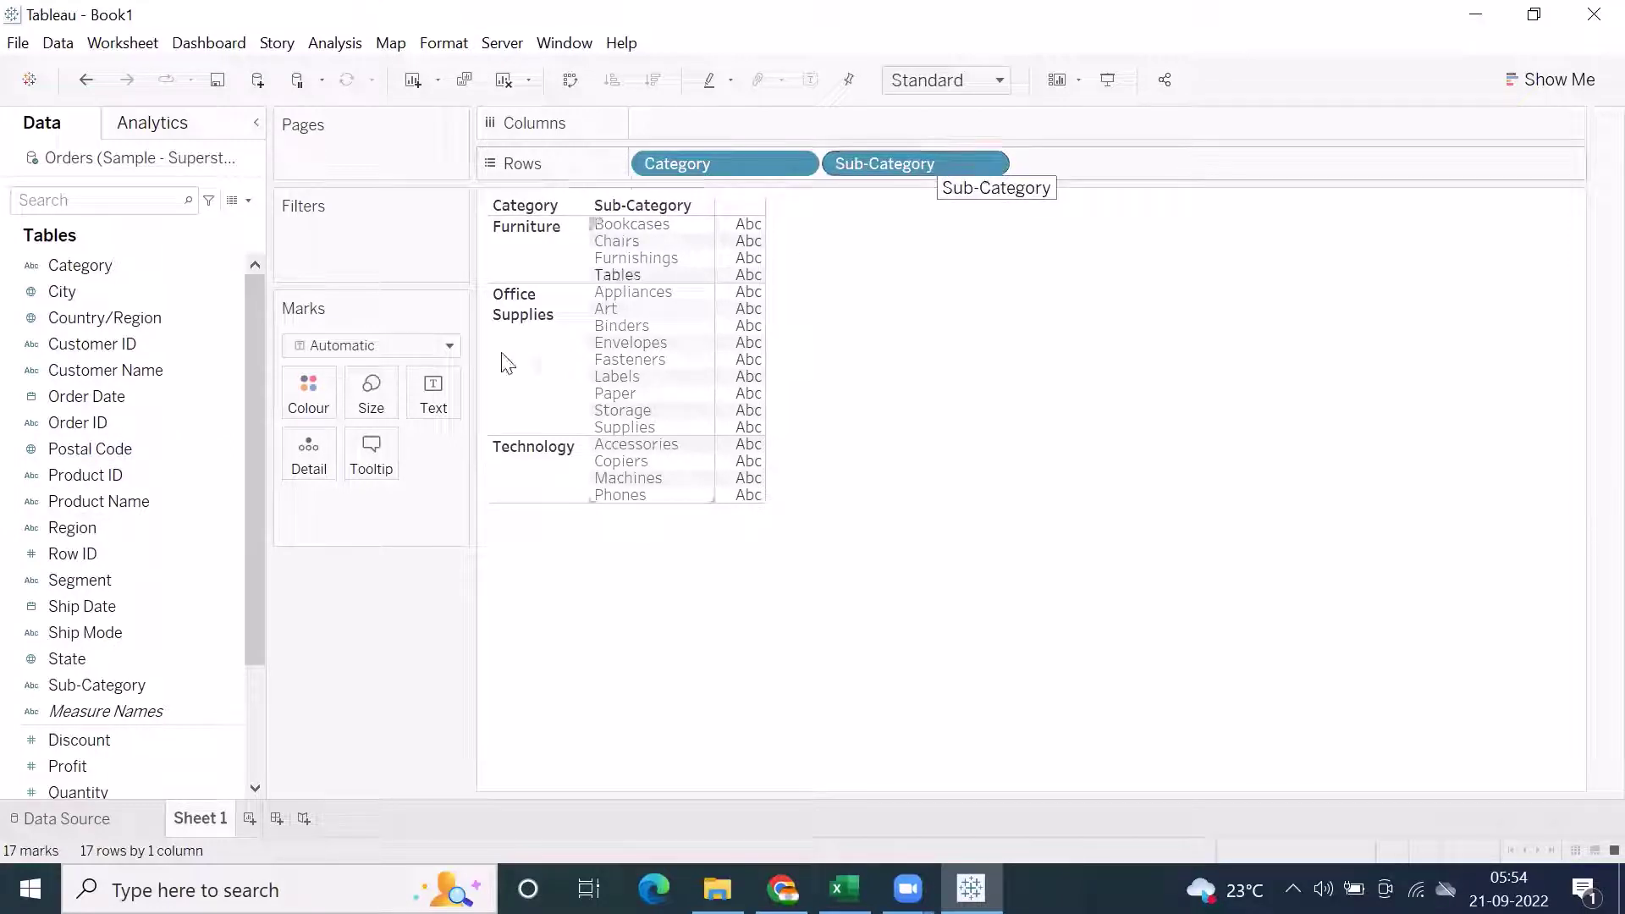
pyautogui.click(149, 451)
pyautogui.doubleClick(122, 500)
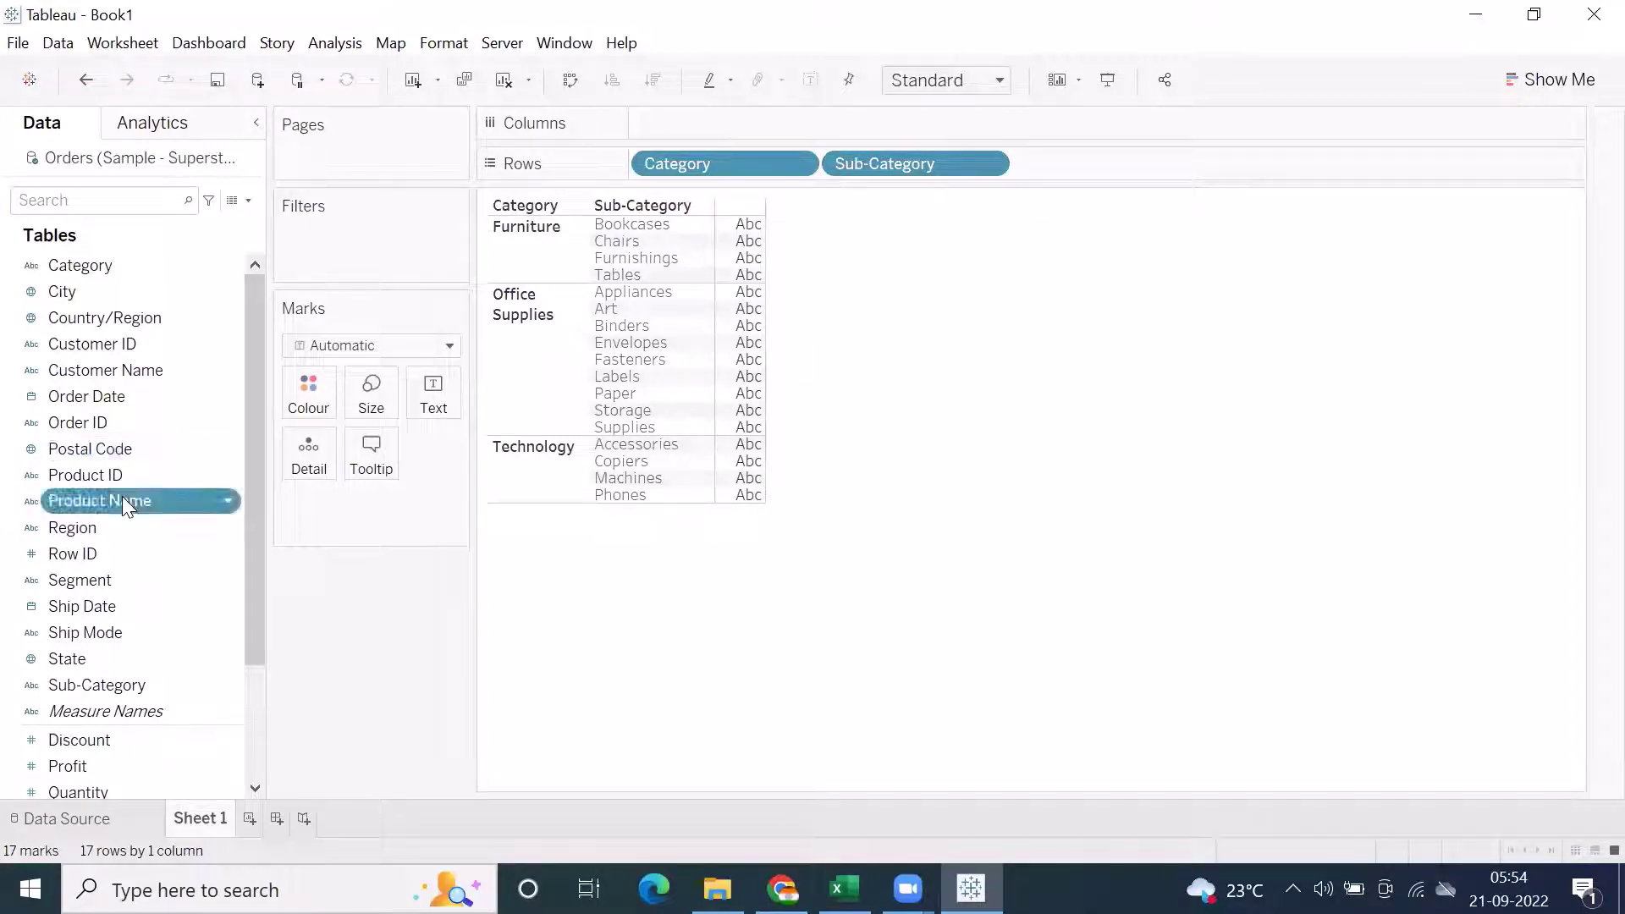
pyautogui.moveTo(850, 362); pyautogui.dragTo(1089, 353)
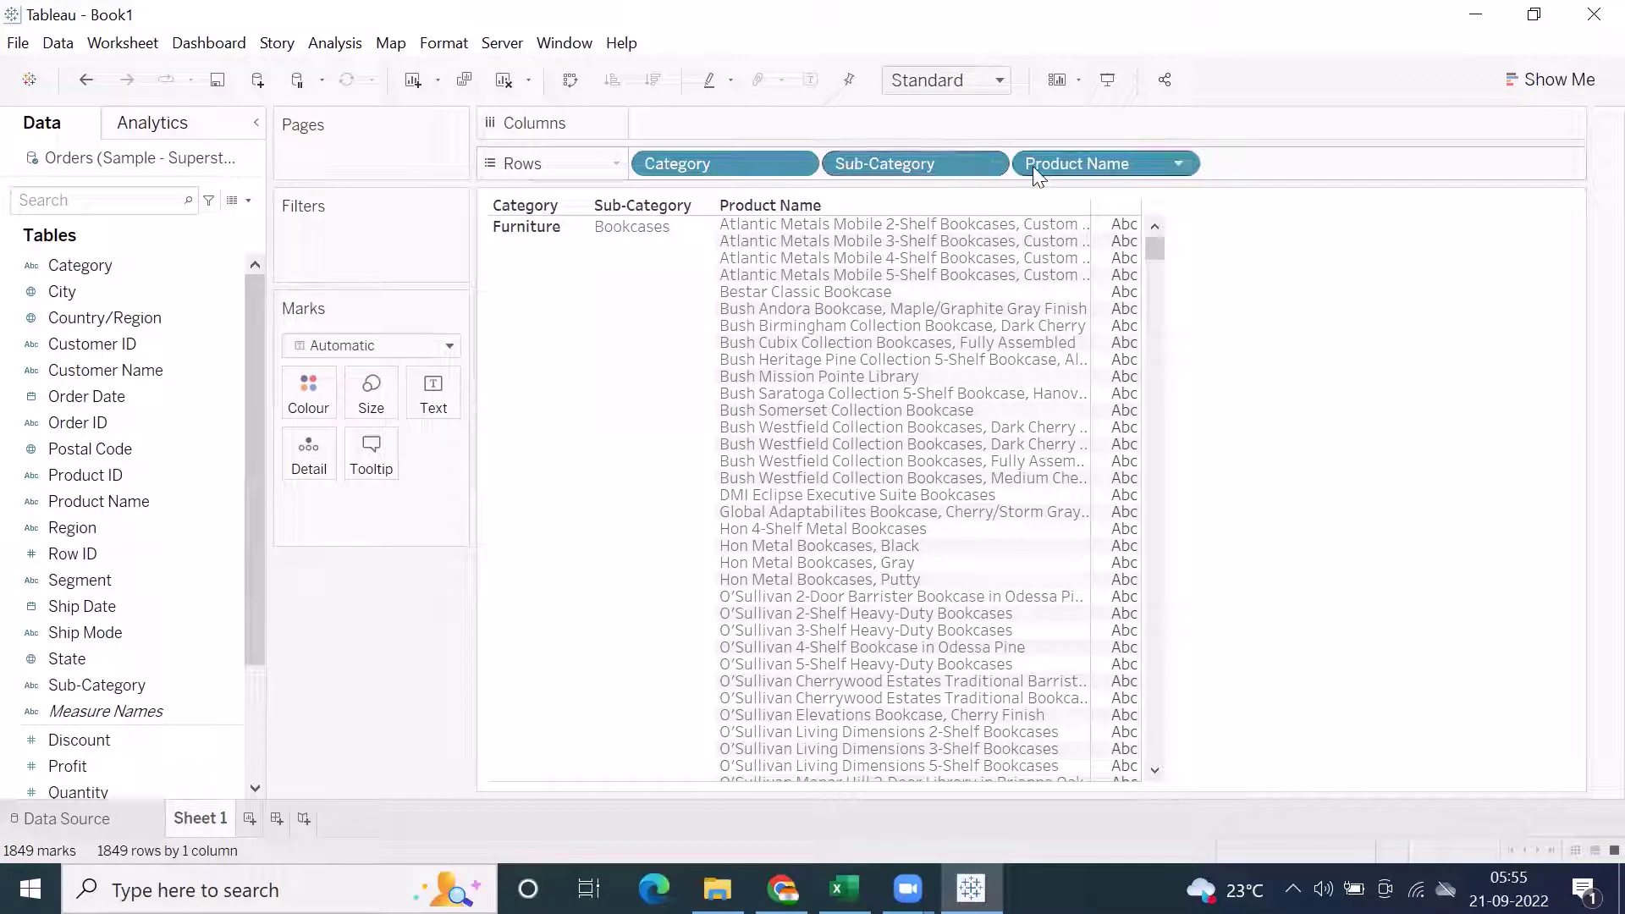
pyautogui.moveTo(1092, 169); pyautogui.dragTo(387, 675)
pyautogui.moveTo(881, 161); pyautogui.dragTo(400, 721)
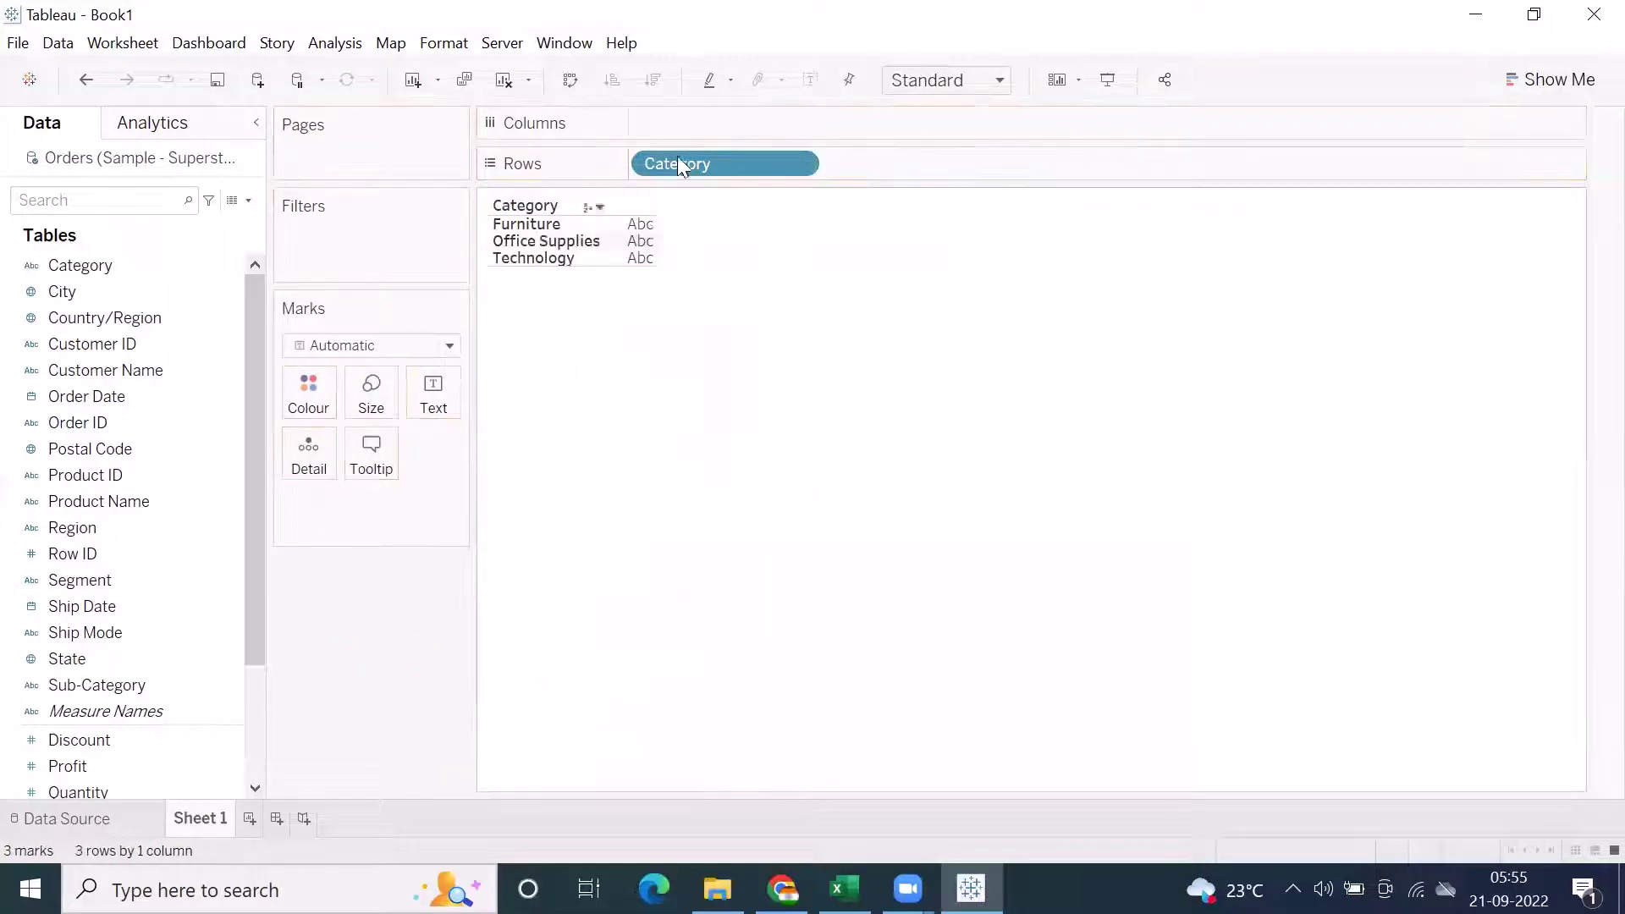
# Step: Nest Sub-Category under Category, briefly trying Region and order-year columns before removing them
pyautogui.click(95, 685)
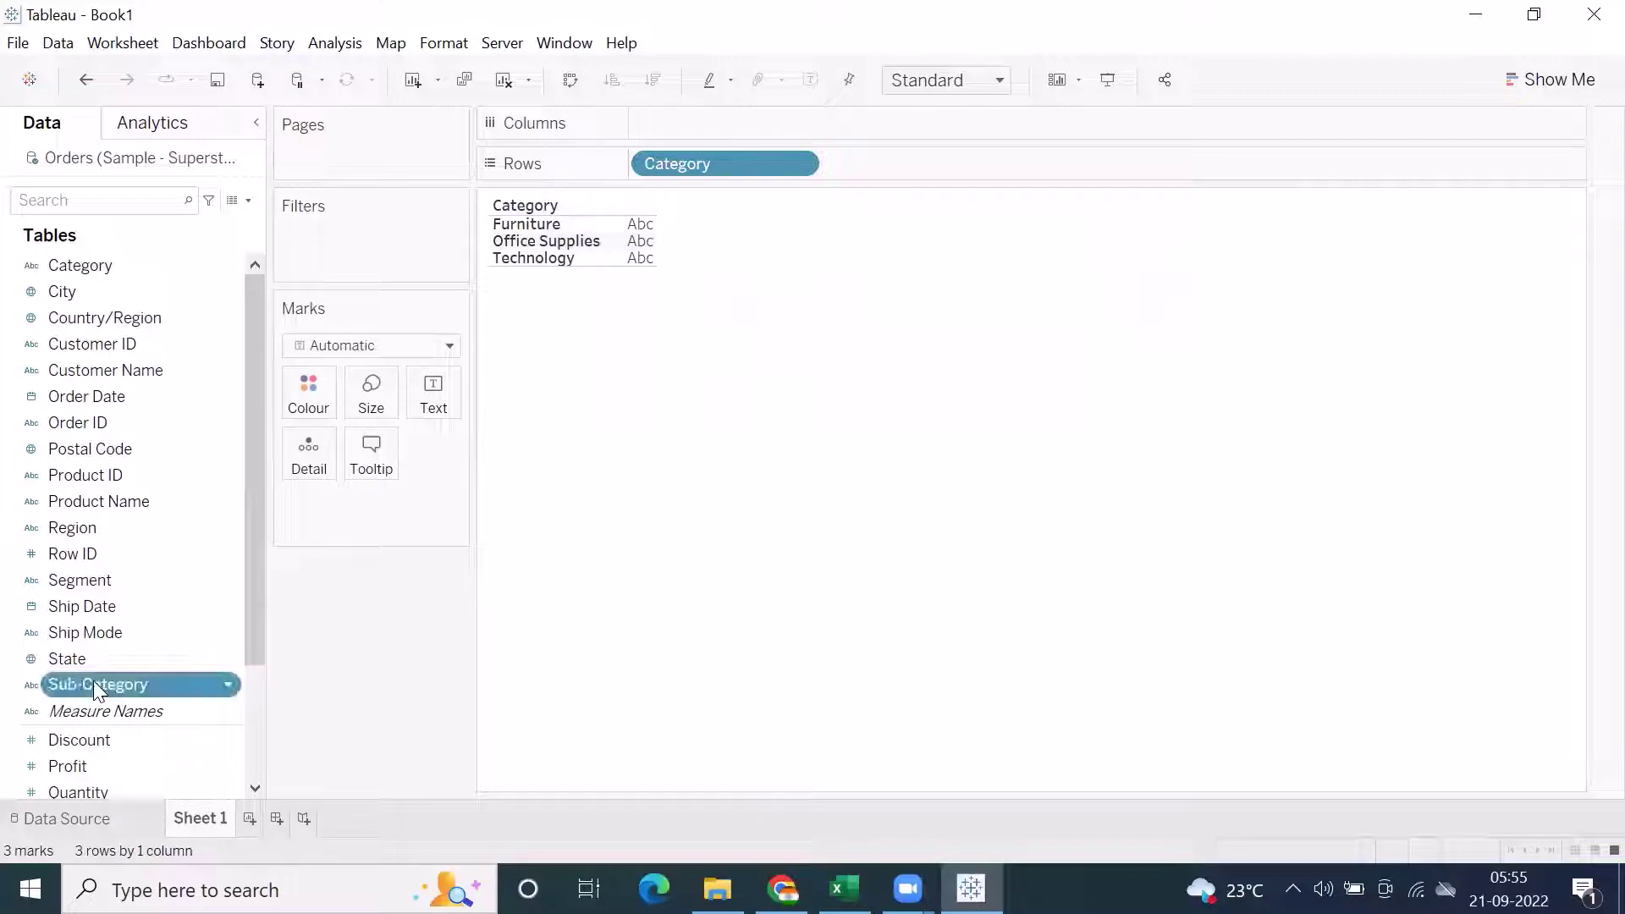
pyautogui.doubleClick(93, 684)
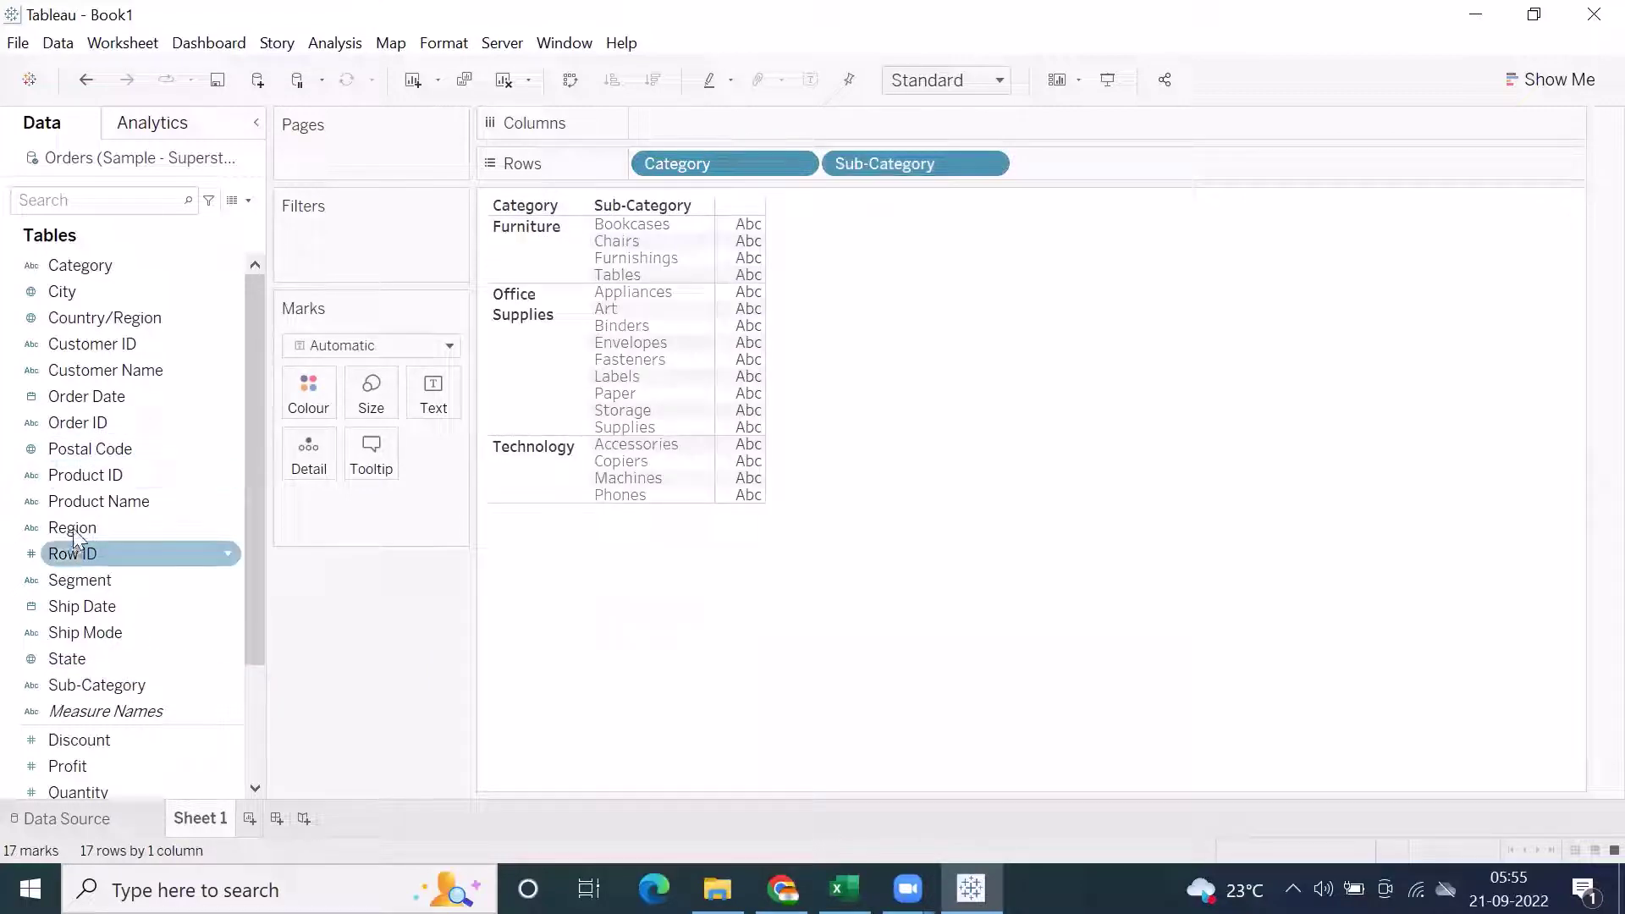
pyautogui.moveTo(73, 528); pyautogui.dragTo(677, 123)
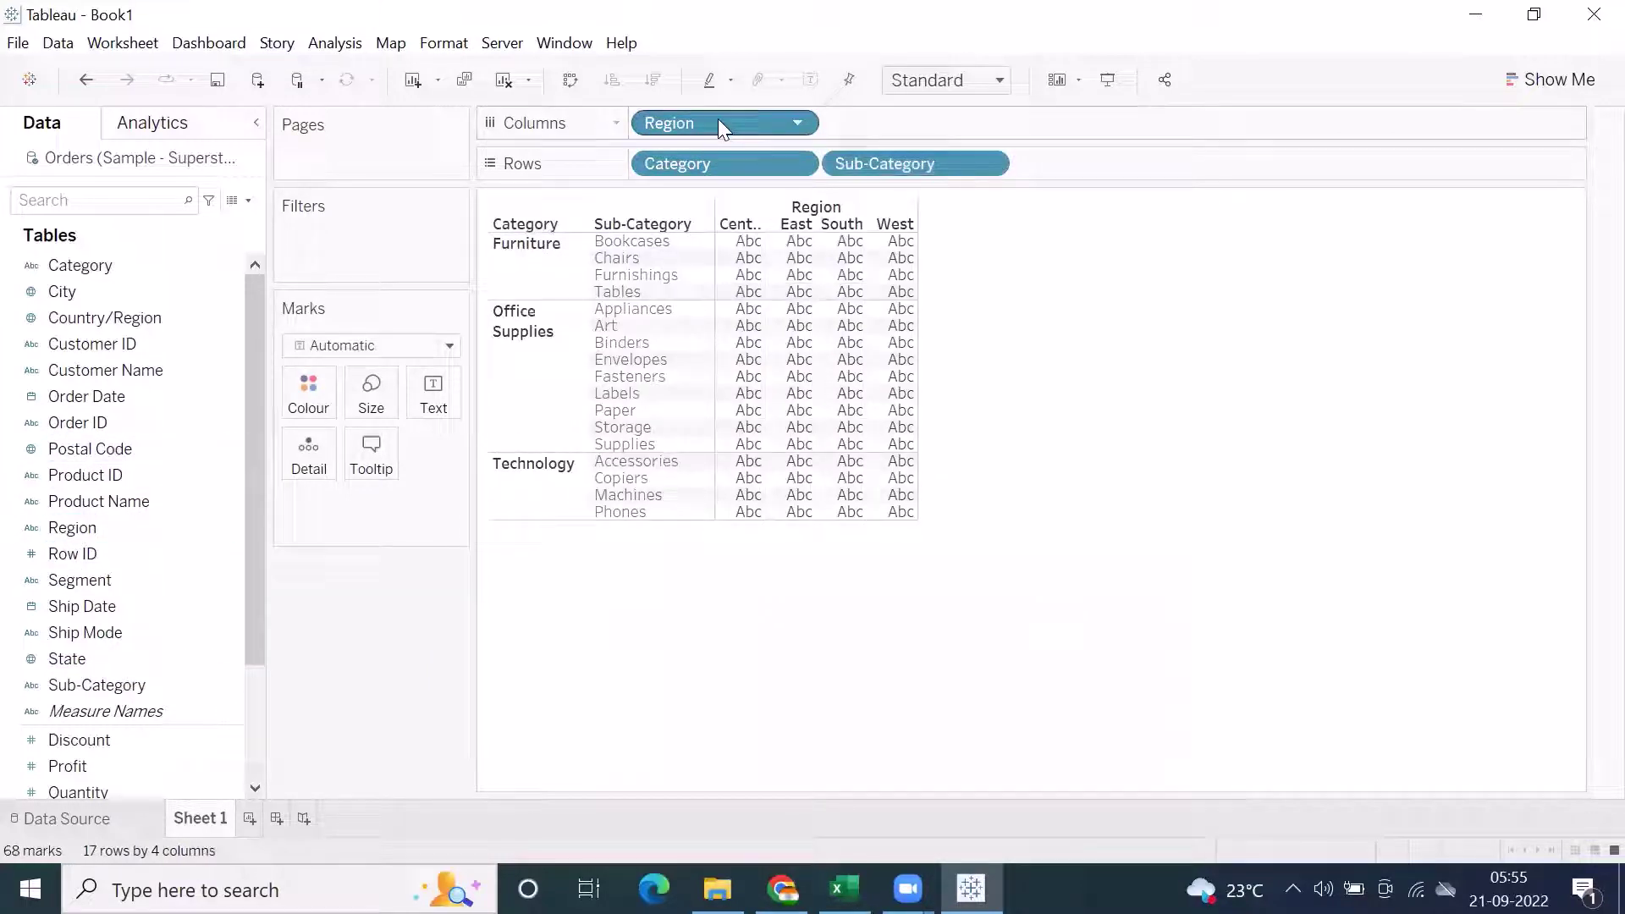
pyautogui.moveTo(718, 122); pyautogui.dragTo(372, 690)
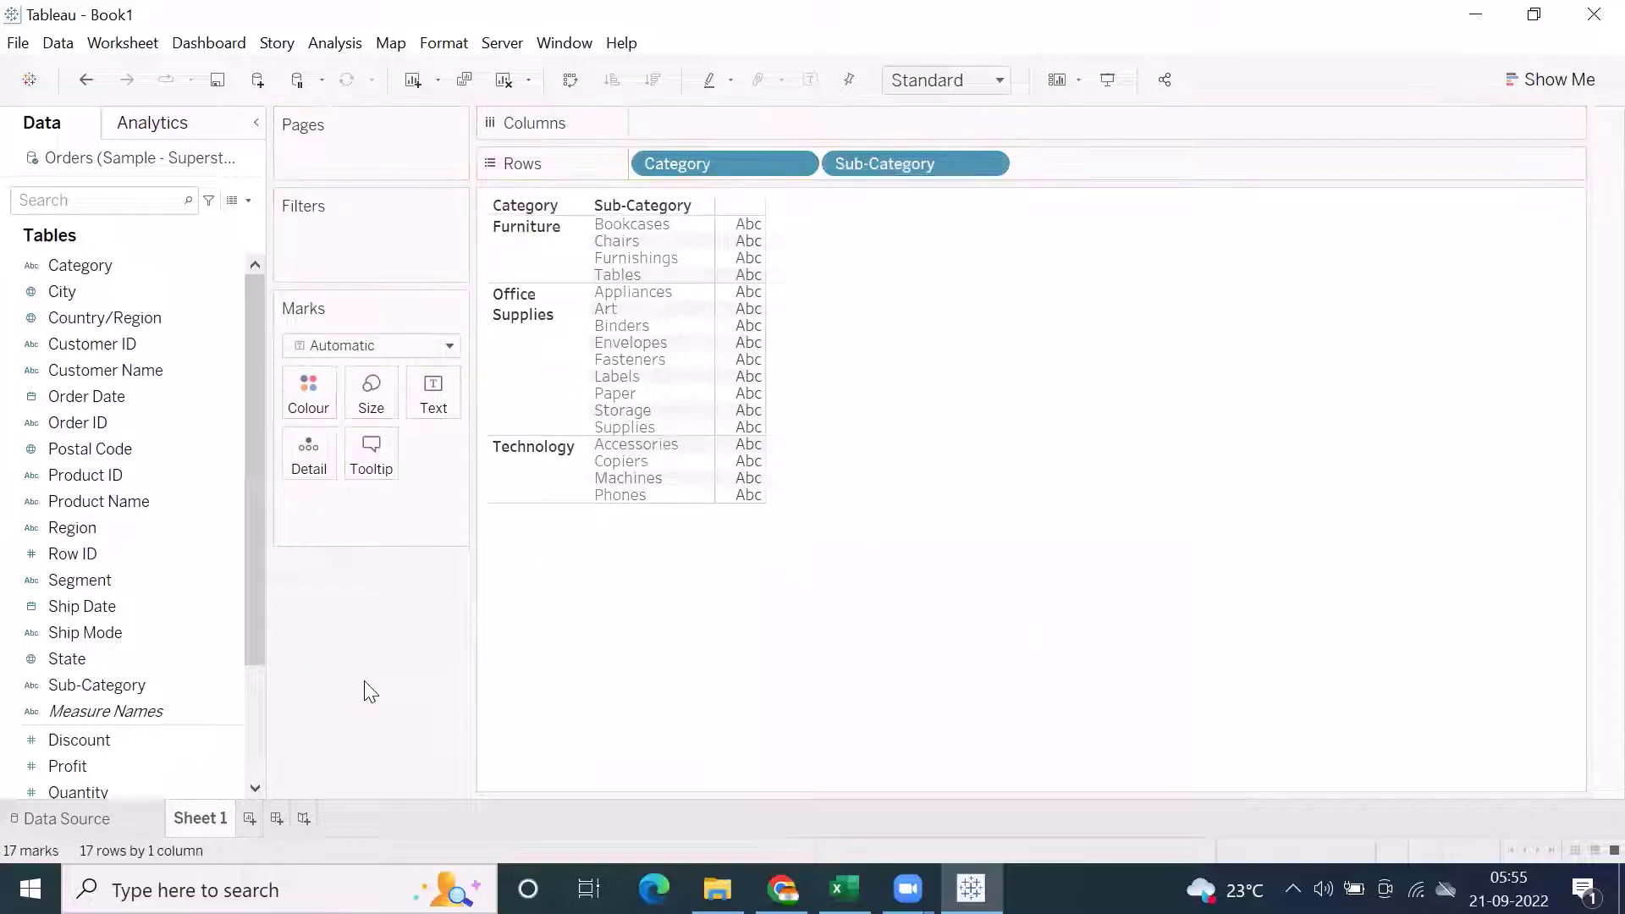
pyautogui.doubleClick(103, 396)
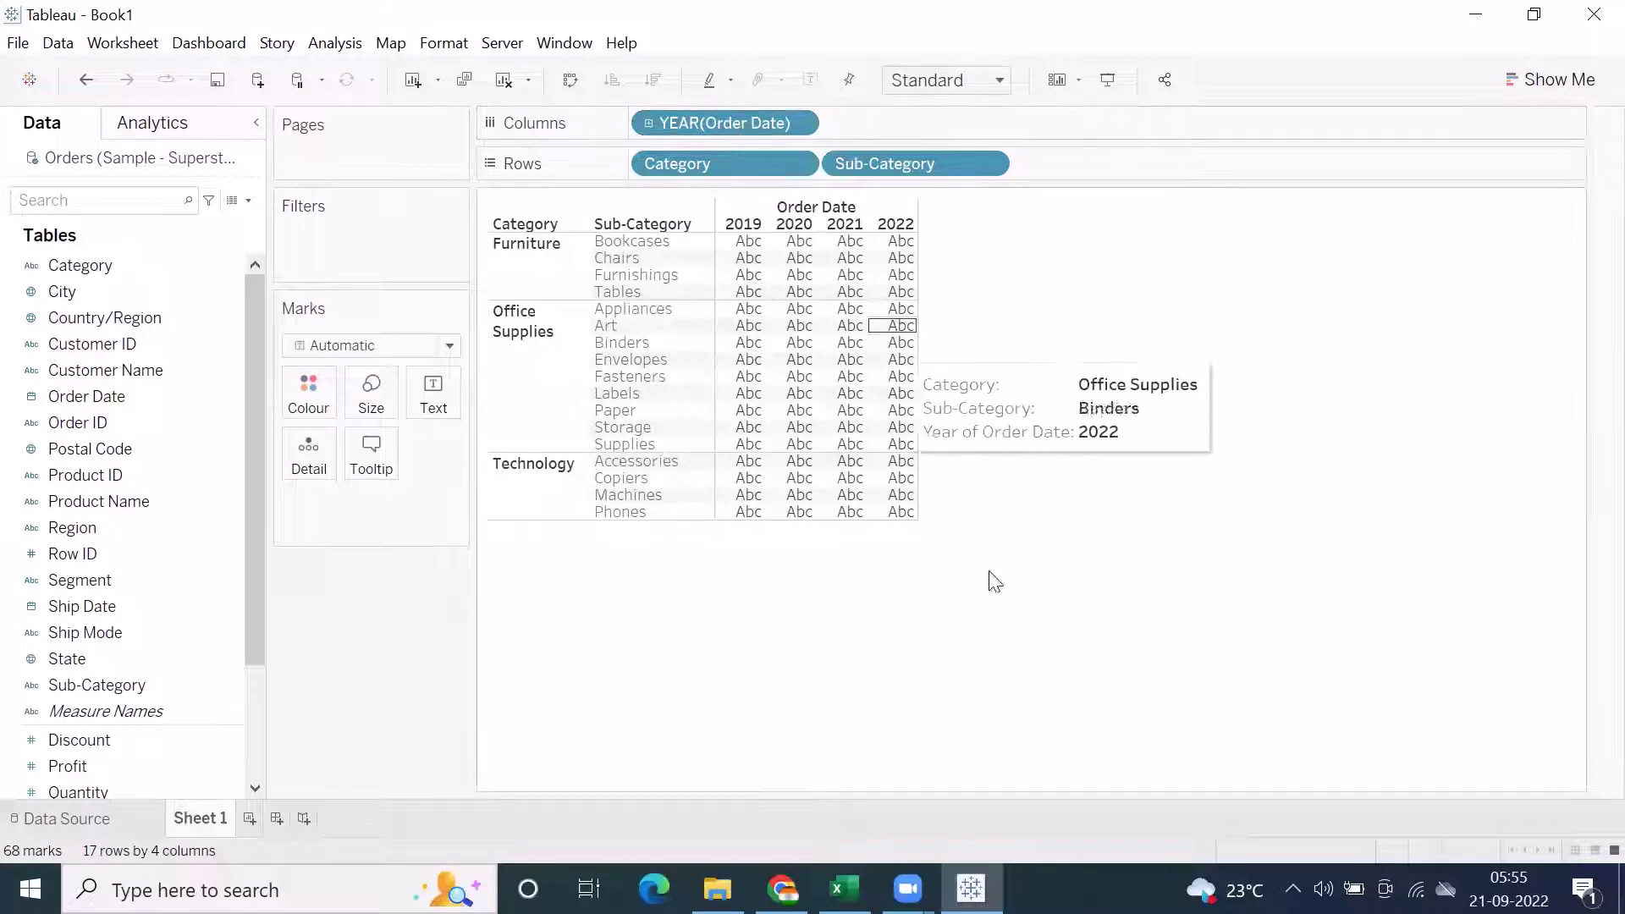
pyautogui.moveTo(726, 125); pyautogui.dragTo(1246, 692)
pyautogui.click(99, 430)
# Step: Add Segment columns, widen them to read Consumer, Corporate and Home Office, then remove Segment
pyautogui.moveTo(80, 583); pyautogui.dragTo(790, 132)
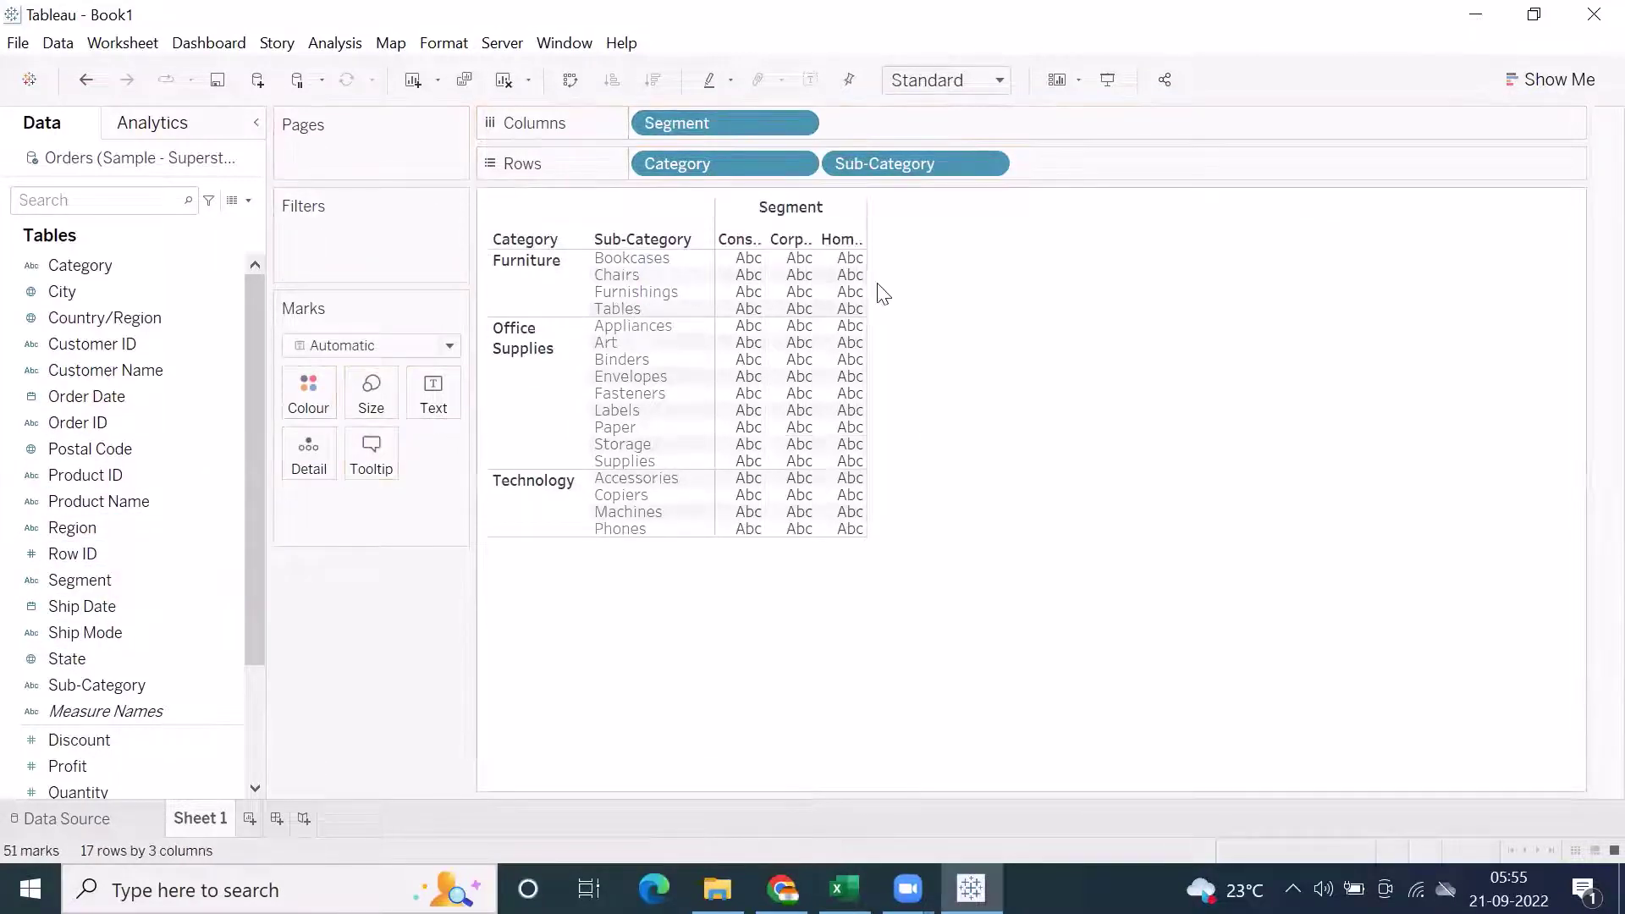
pyautogui.moveTo(866, 285); pyautogui.dragTo(1049, 298)
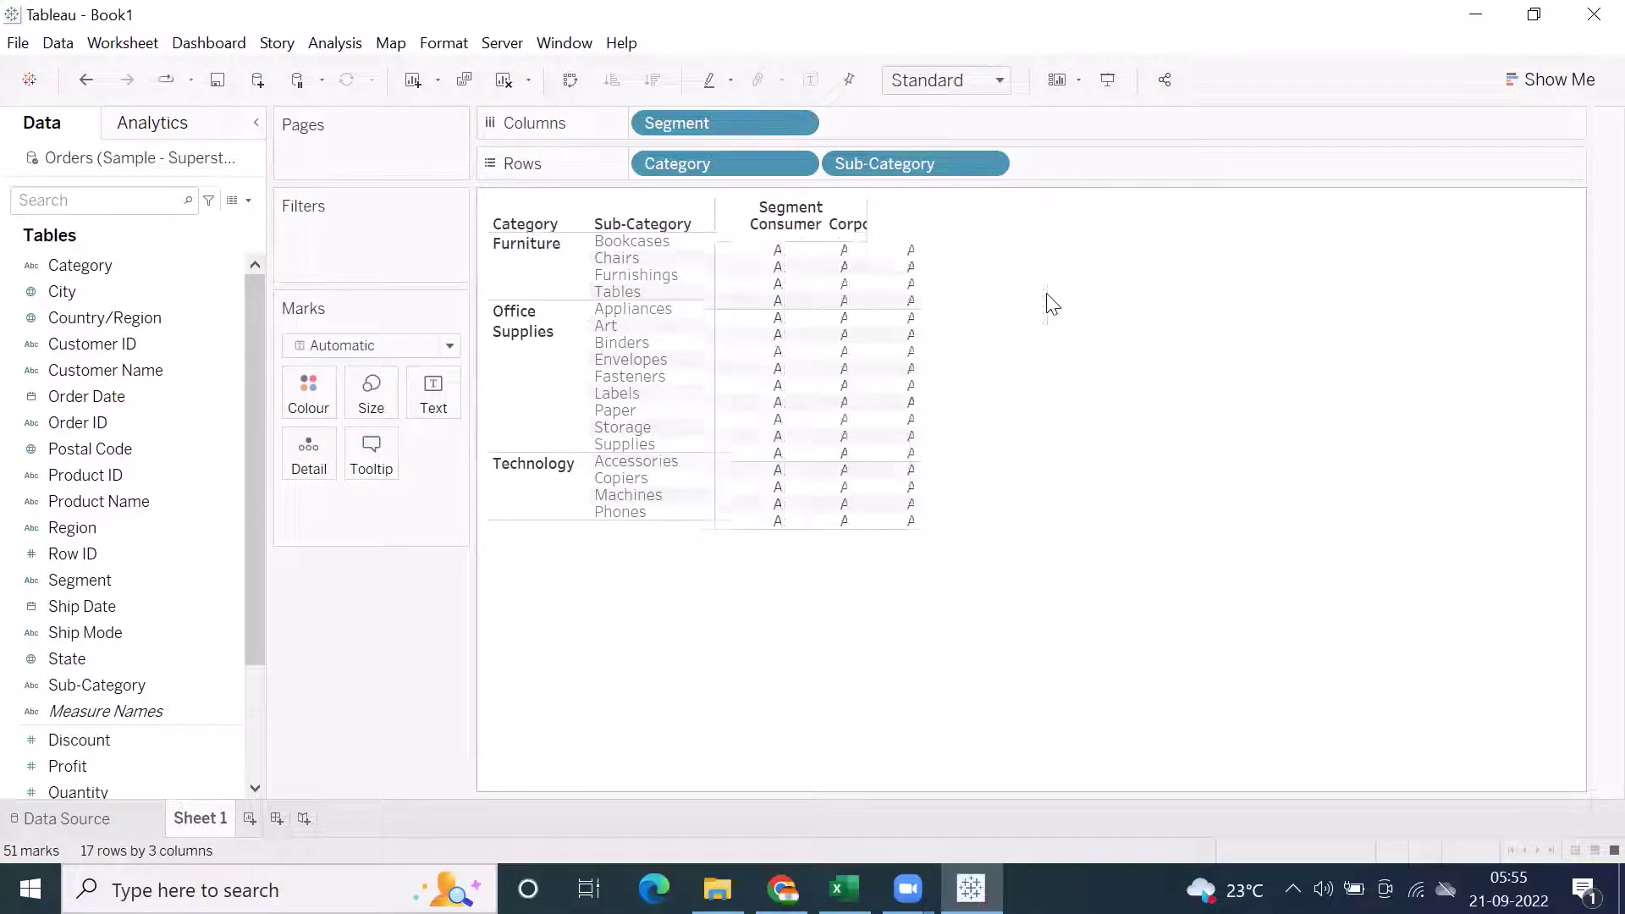
pyautogui.click(1048, 294)
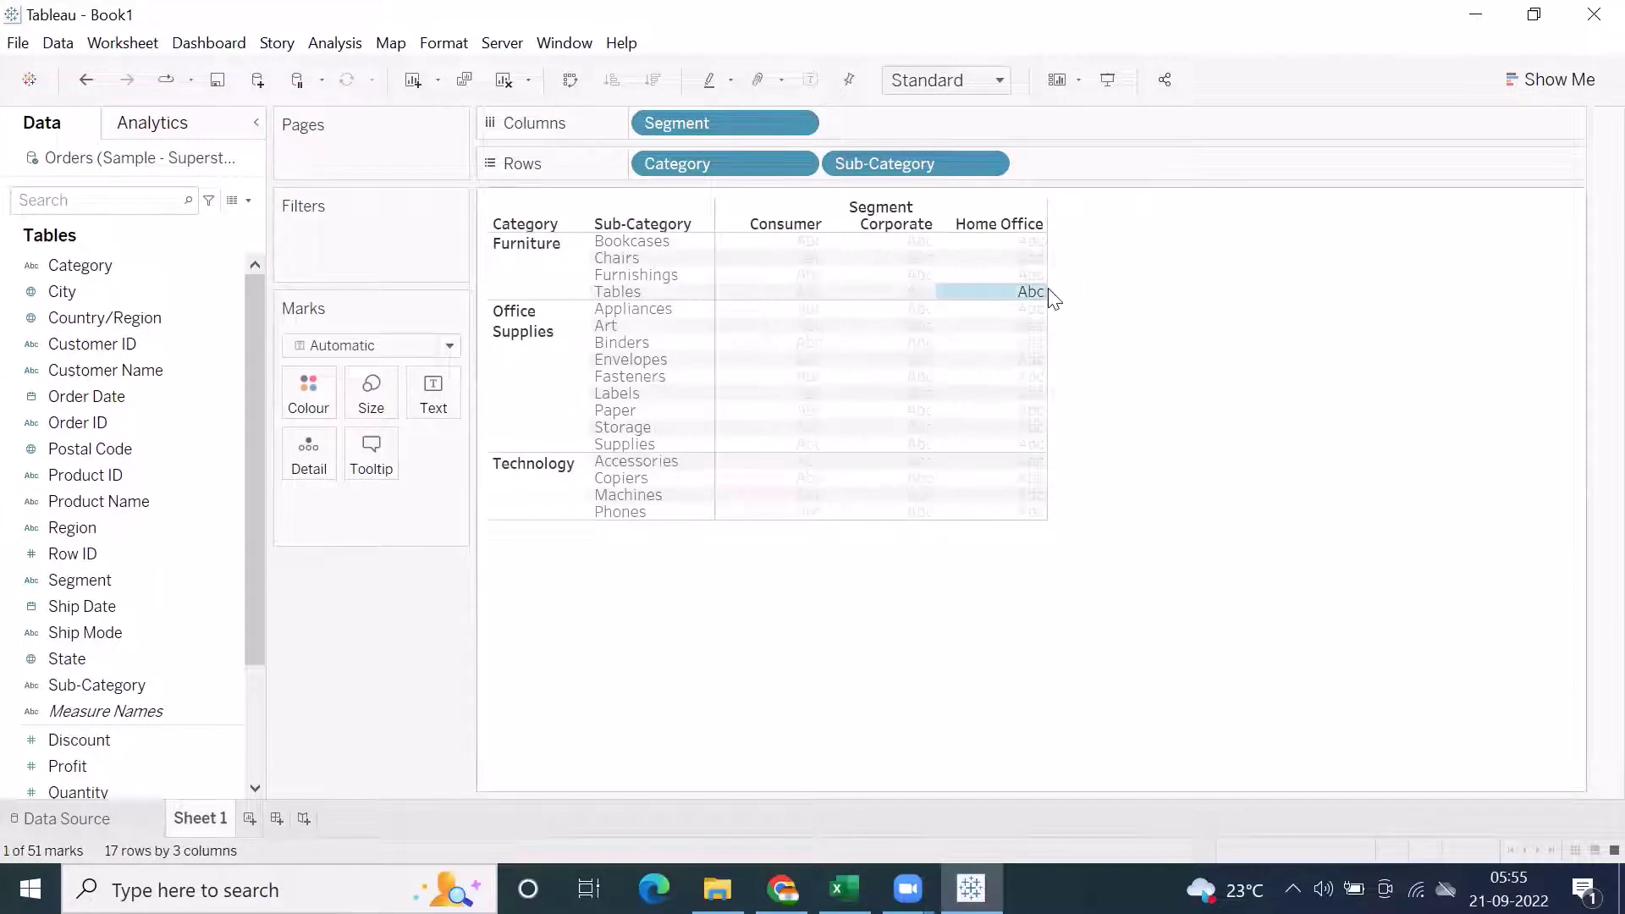
pyautogui.click(1047, 284)
pyautogui.moveTo(1047, 282); pyautogui.dragTo(1129, 282)
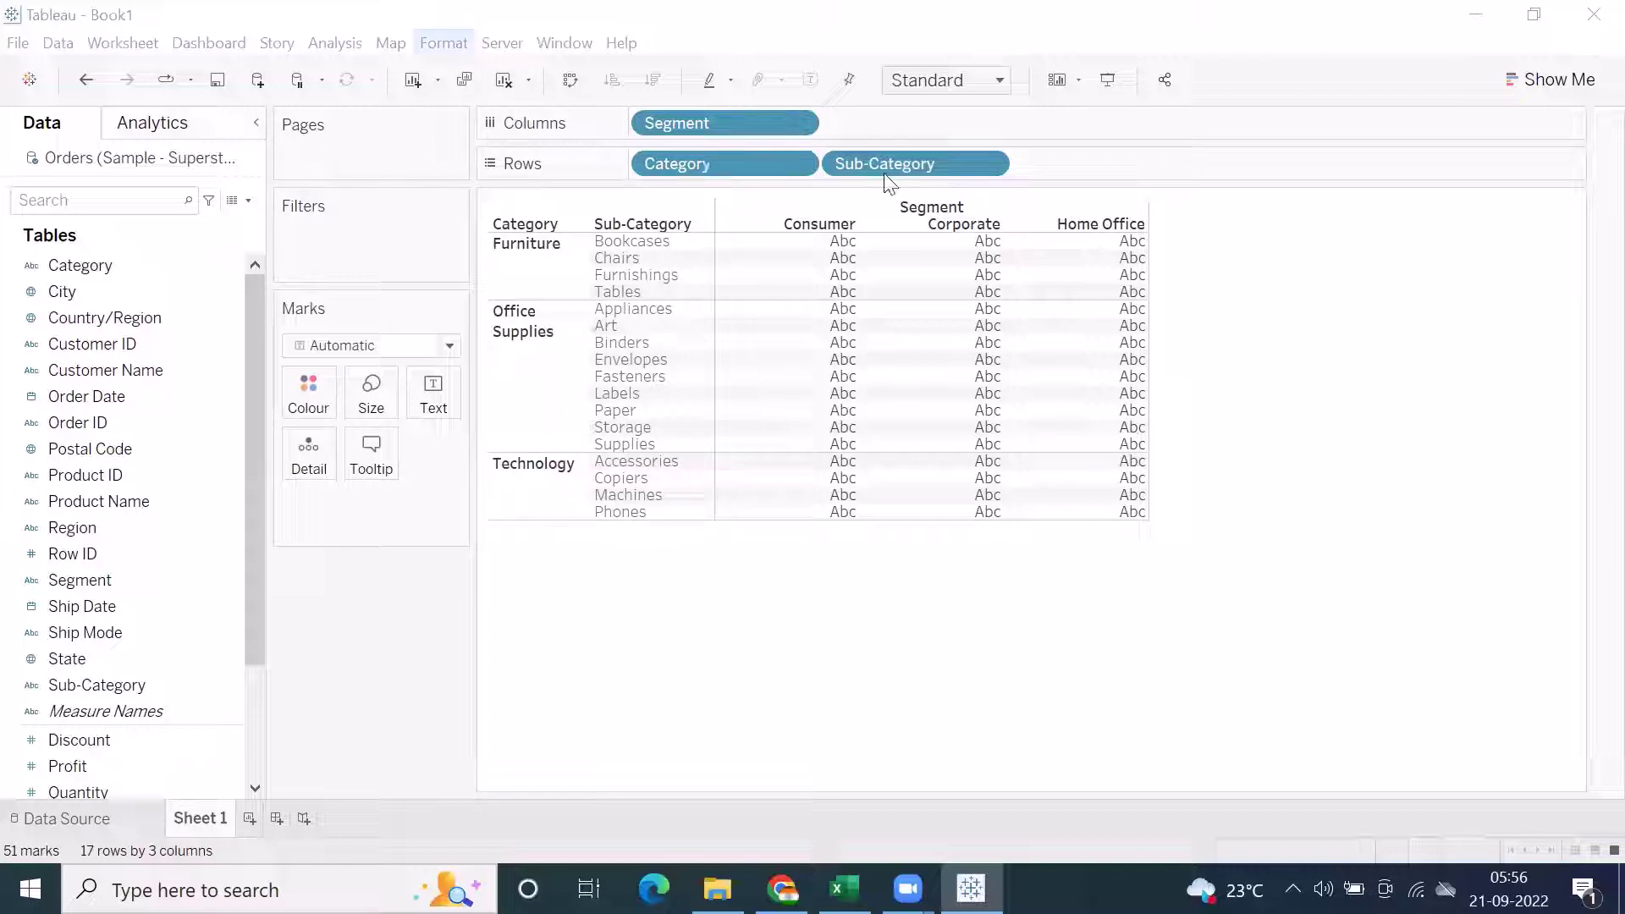
pyautogui.moveTo(699, 116); pyautogui.dragTo(338, 726)
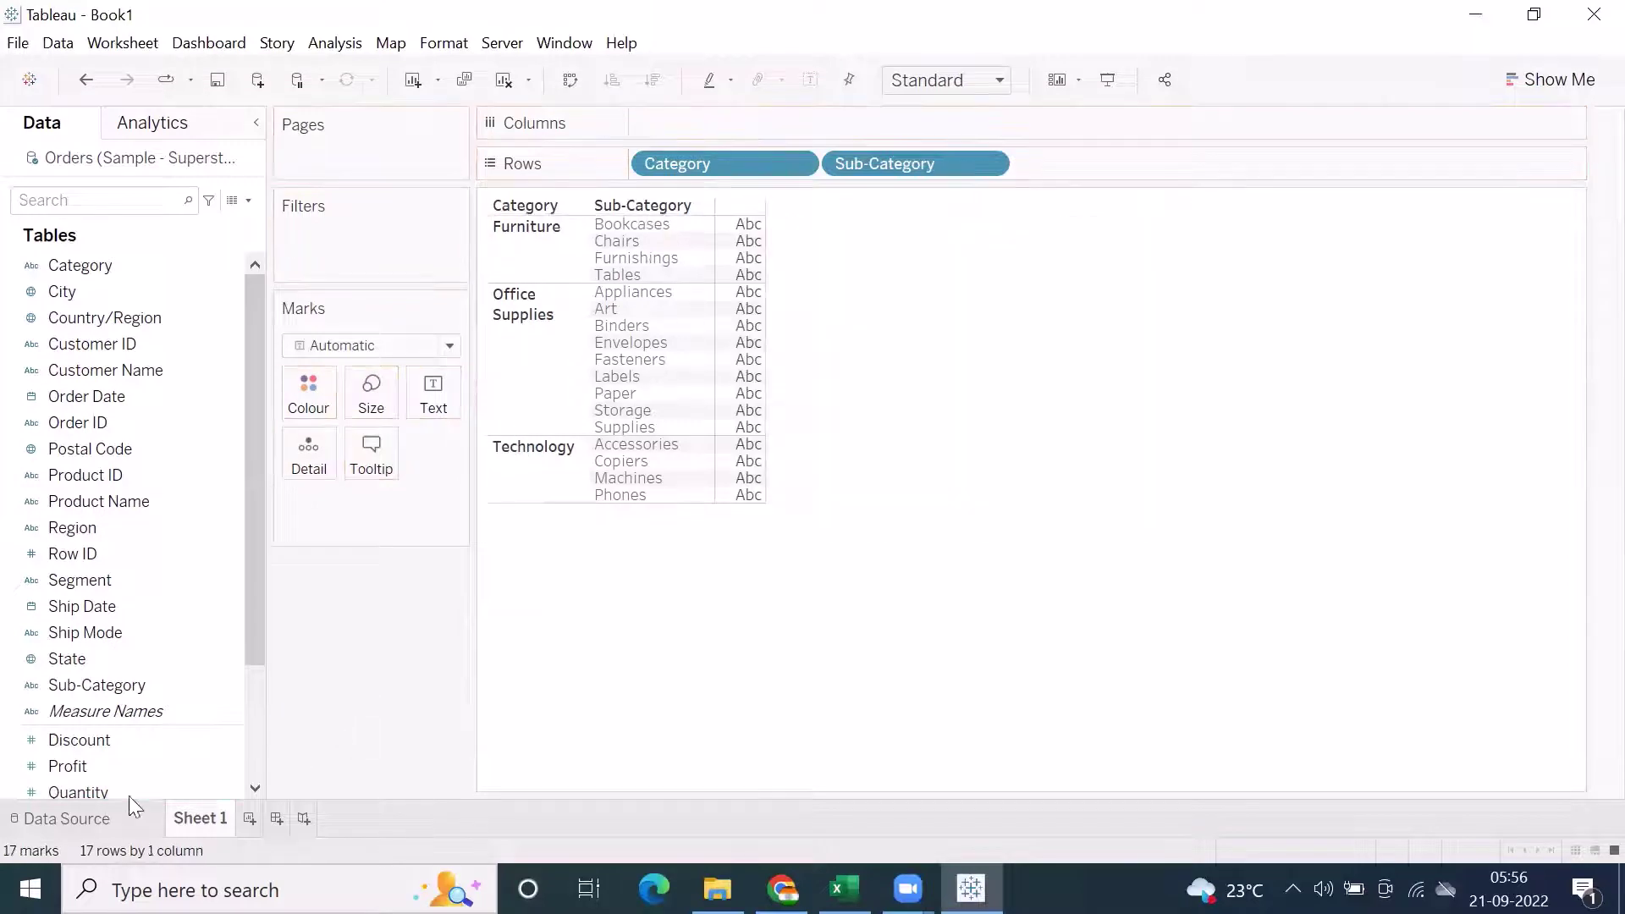
# Step: Fill Sheet 1 with summed Sales, then chart SUM(Sales) by Sub-Category on new Sheet 2
pyautogui.scroll(-2, 84, 623)
pyautogui.doubleClick(67, 661)
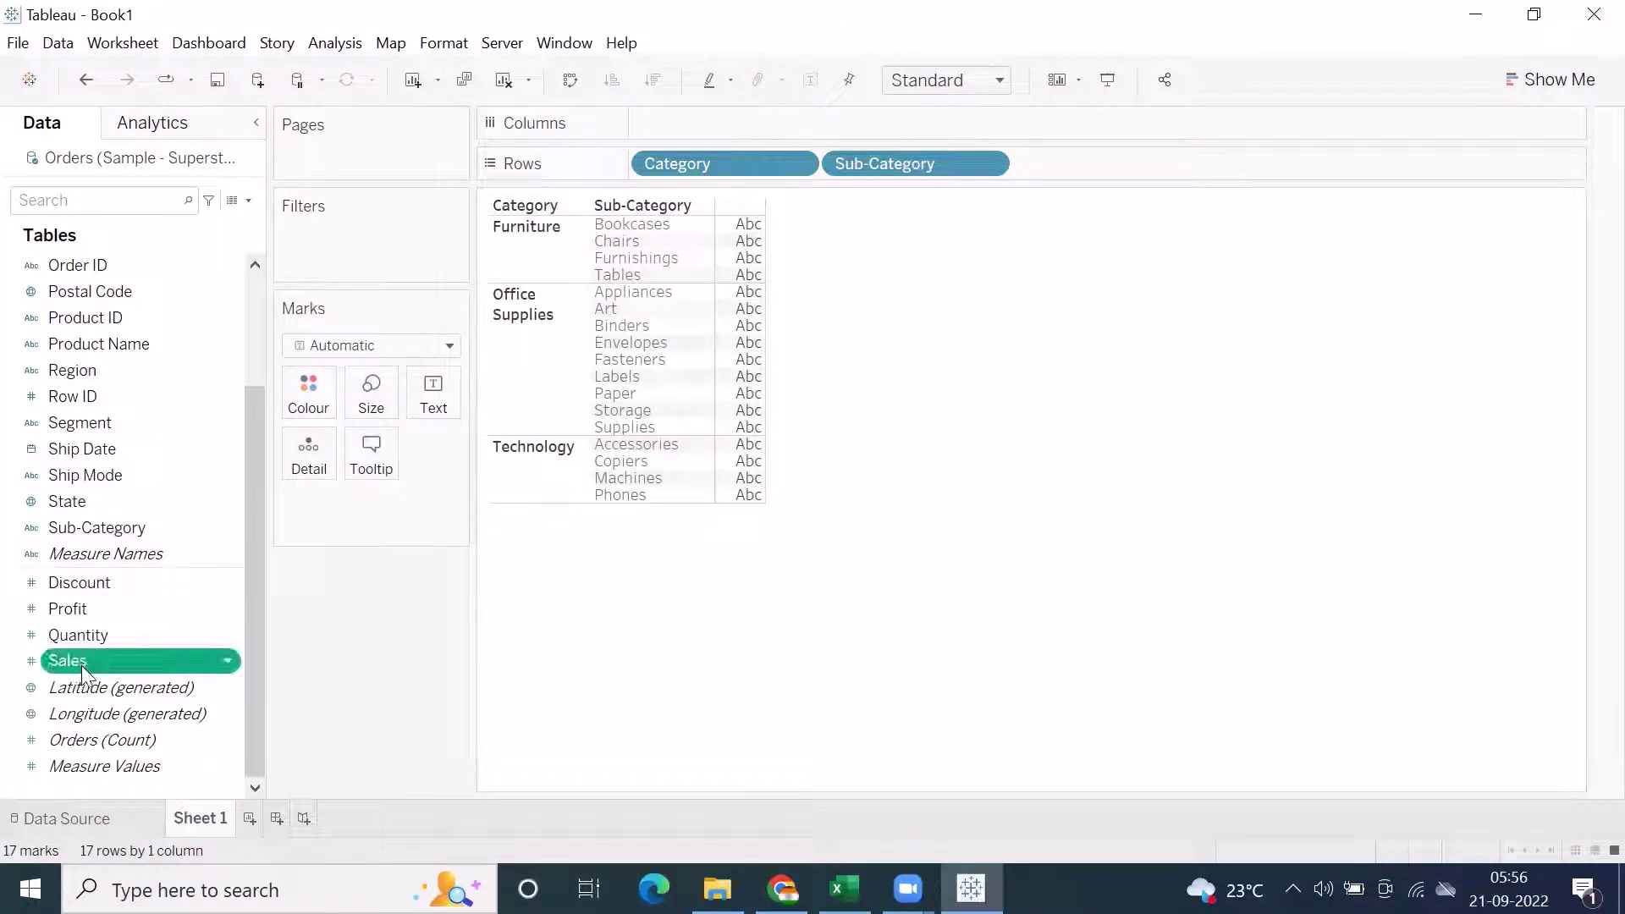
pyautogui.click(249, 818)
pyautogui.click(119, 530)
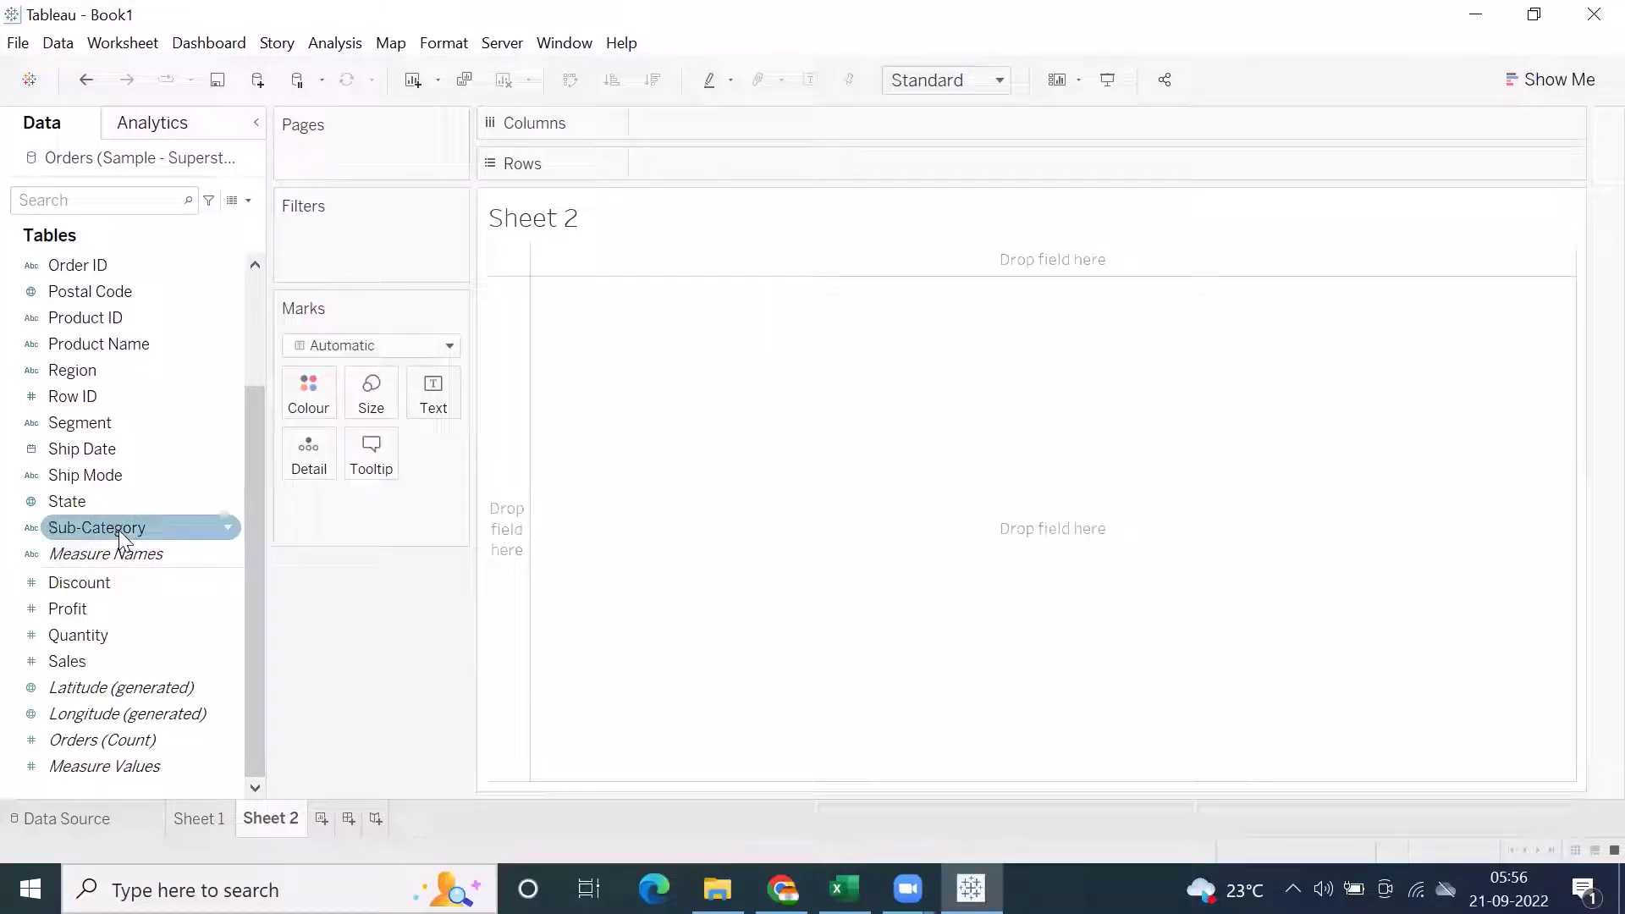
pyautogui.doubleClick(119, 530)
pyautogui.click(93, 635)
pyautogui.moveTo(110, 661); pyautogui.dragTo(716, 115)
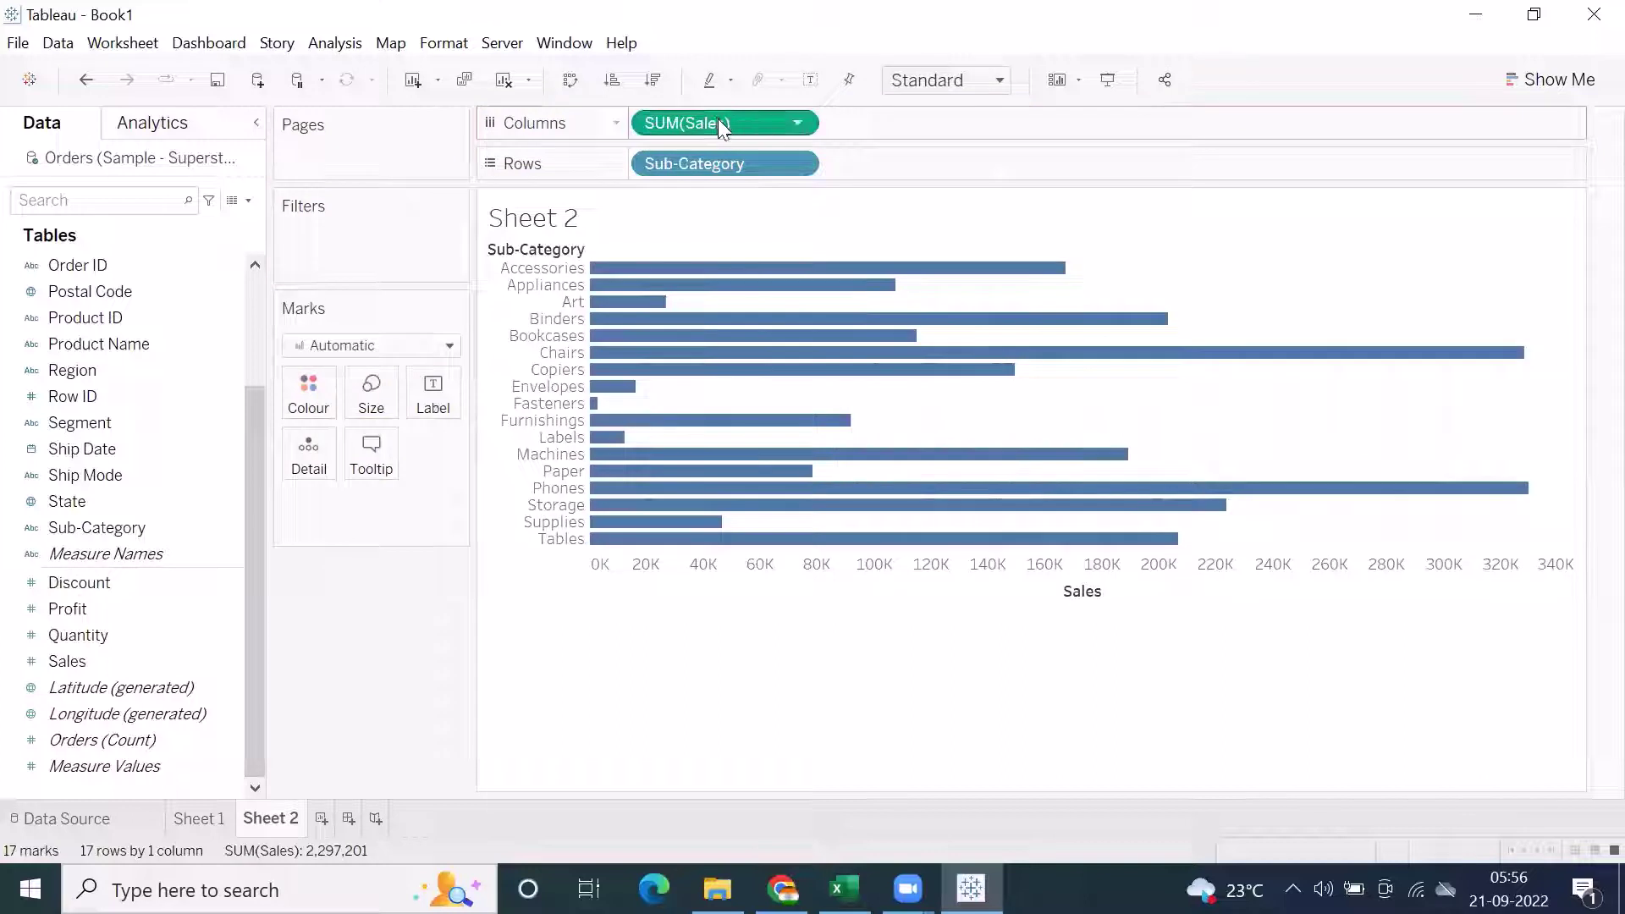
# Step: Set the Sheet 2 view to Entire View and hide its title
pyautogui.click(919, 80)
pyautogui.click(916, 172)
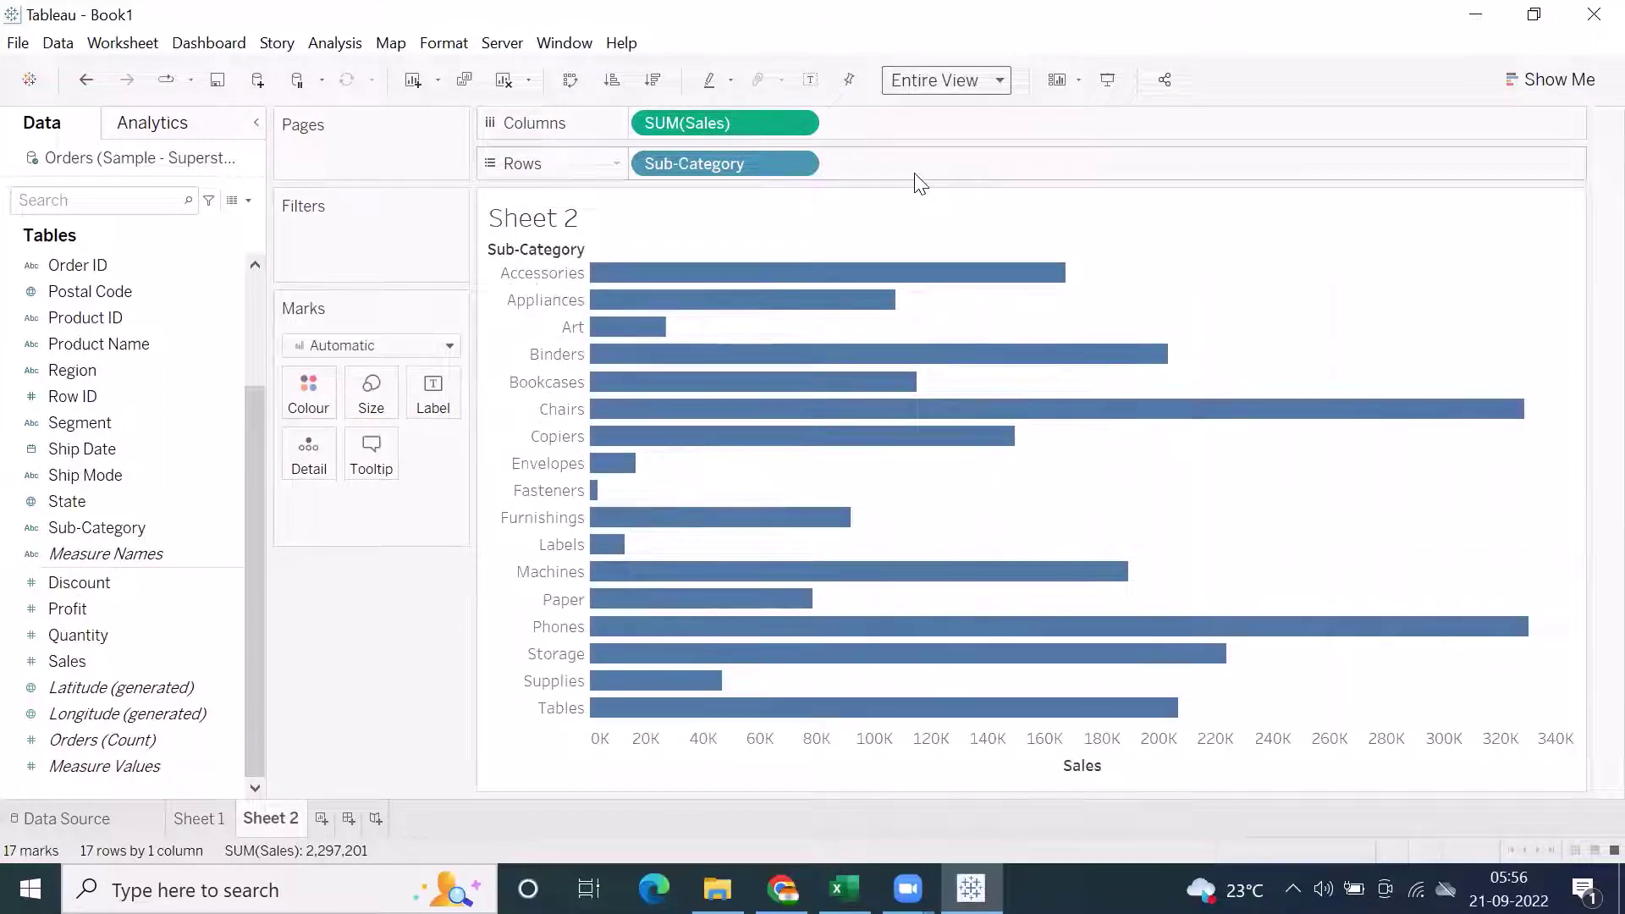
pyautogui.rightClick(598, 219)
pyautogui.click(652, 288)
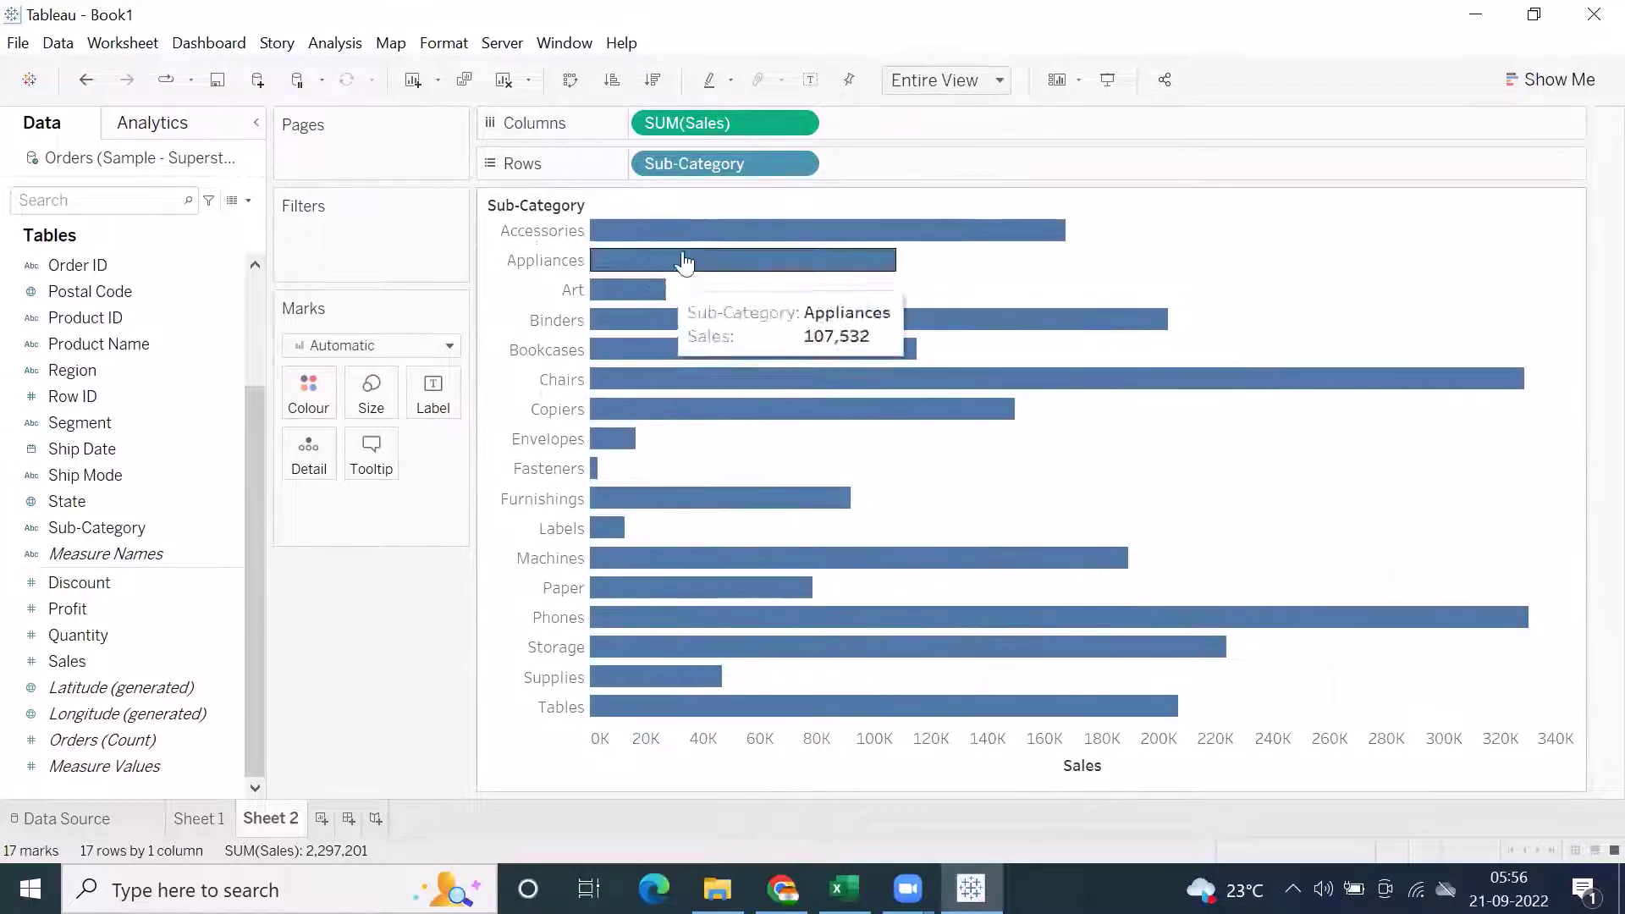
# Step: Open and close Show Me, then select most bars and clear the selection
pyautogui.click(1551, 80)
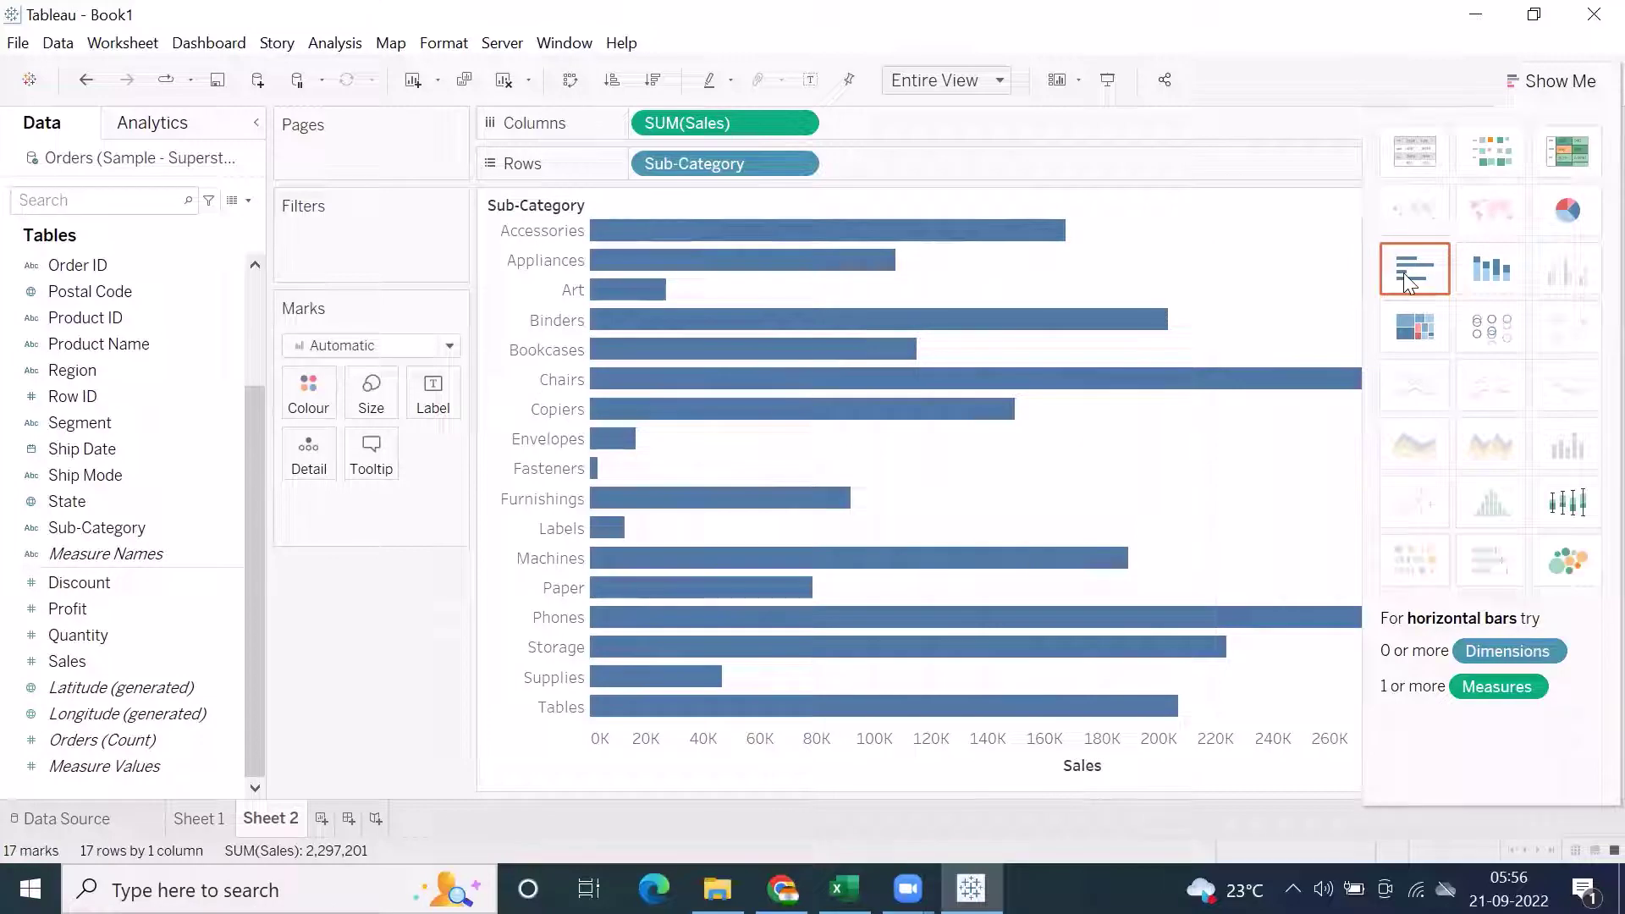
pyautogui.click(1510, 79)
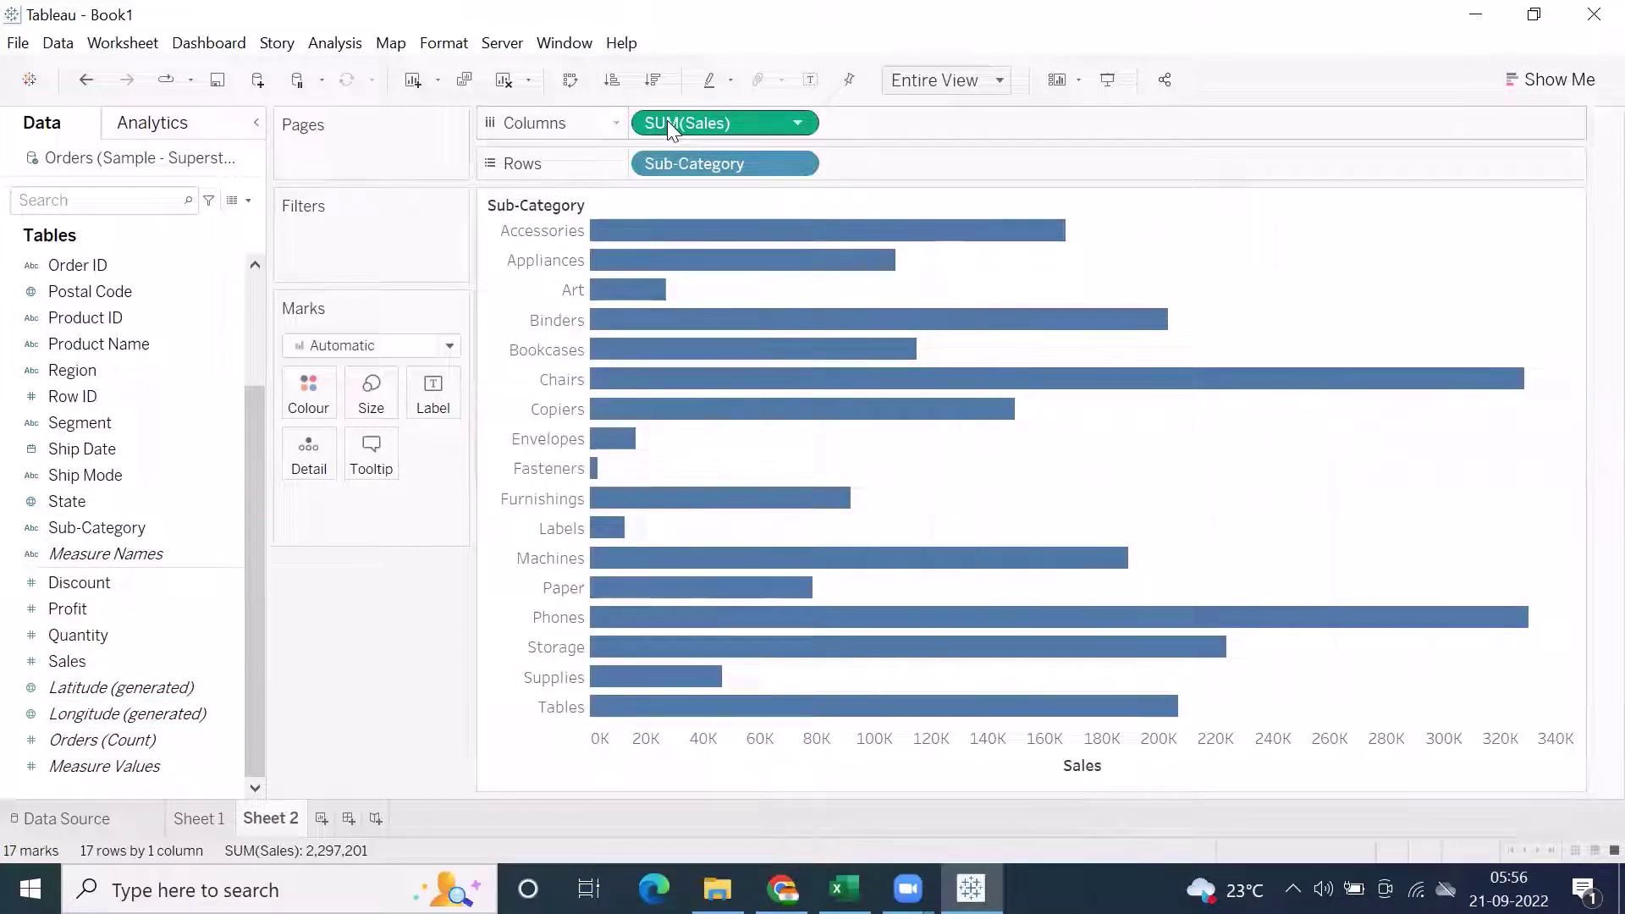
pyautogui.moveTo(691, 246)
pyautogui.moveTo(690, 220); pyautogui.dragTo(986, 664)
pyautogui.click(1103, 485)
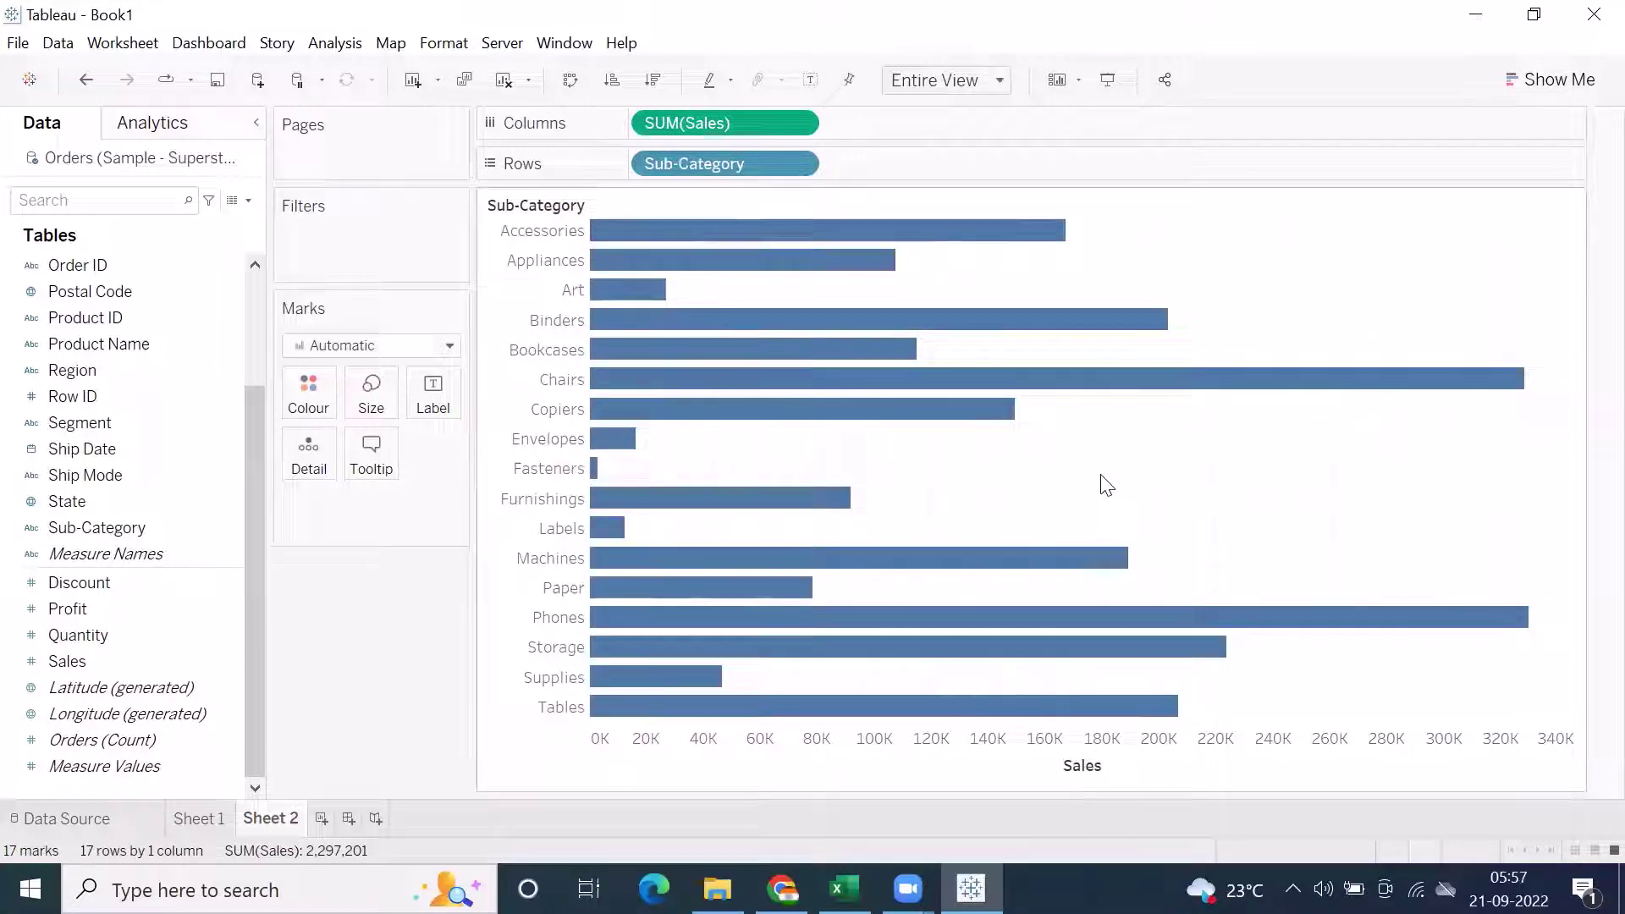
pyautogui.moveTo(753, 246)
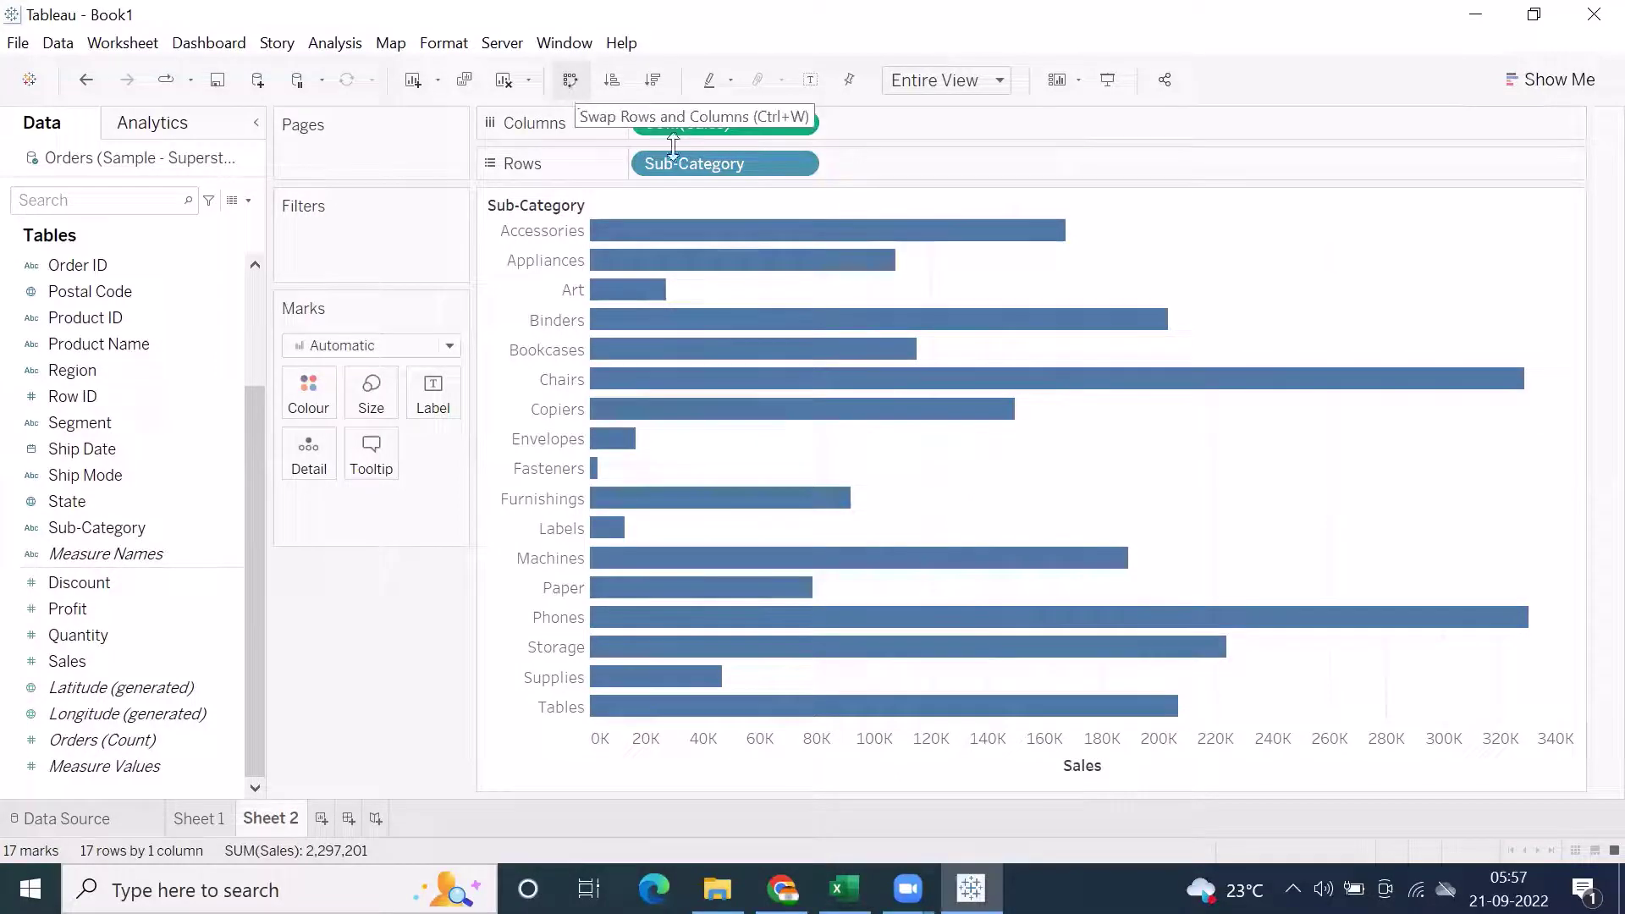
pyautogui.click(569, 86)
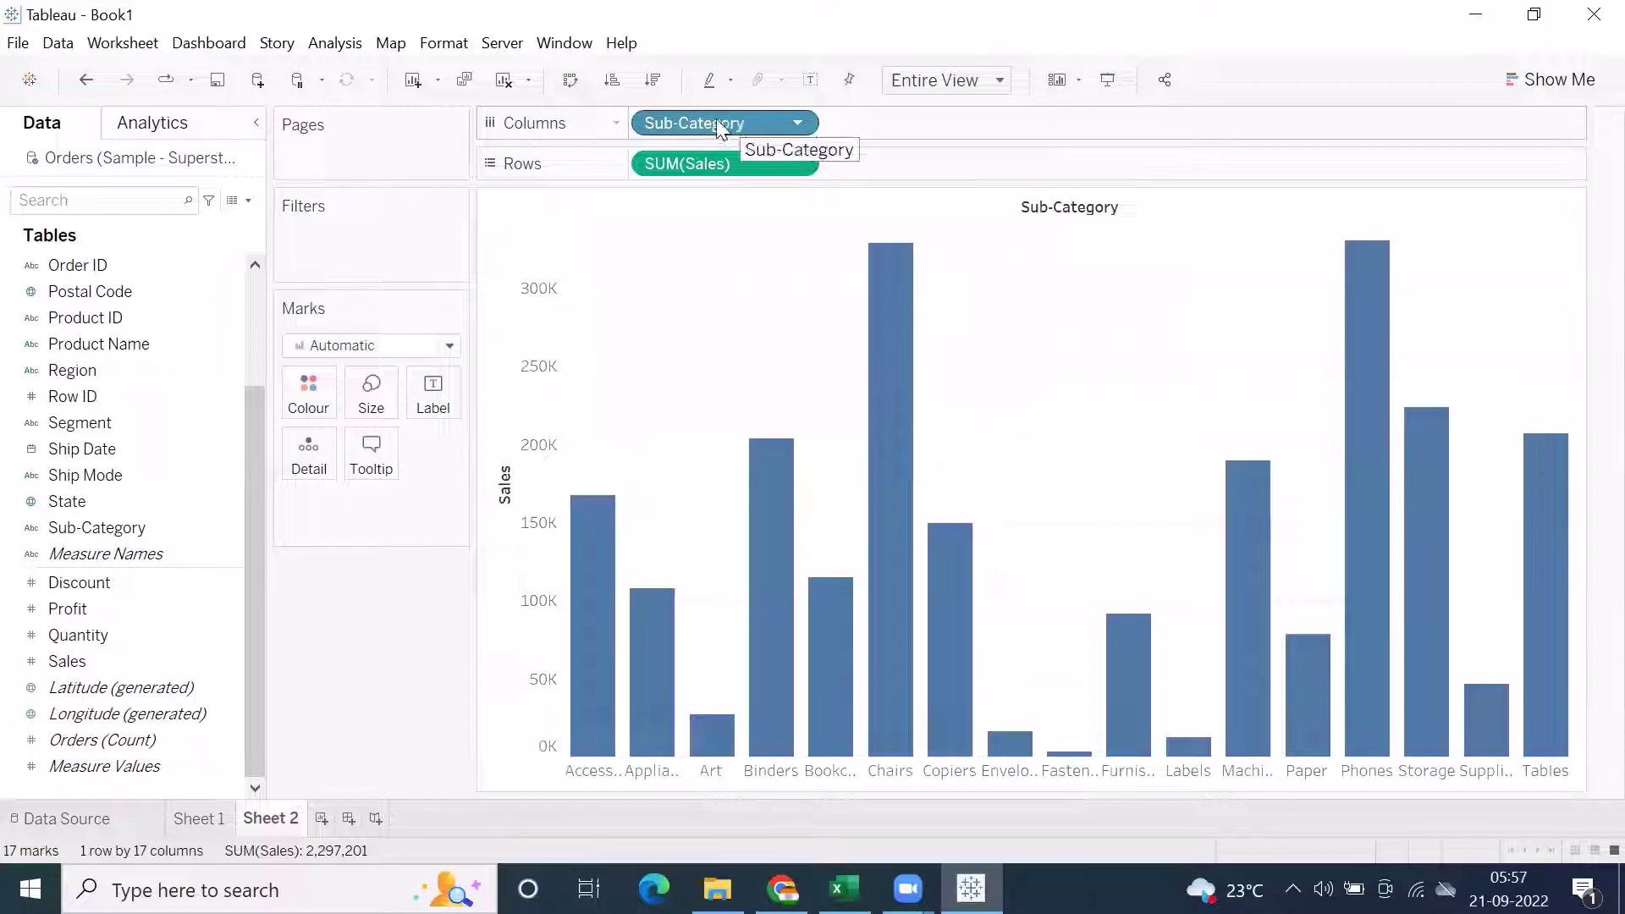
pyautogui.click(569, 85)
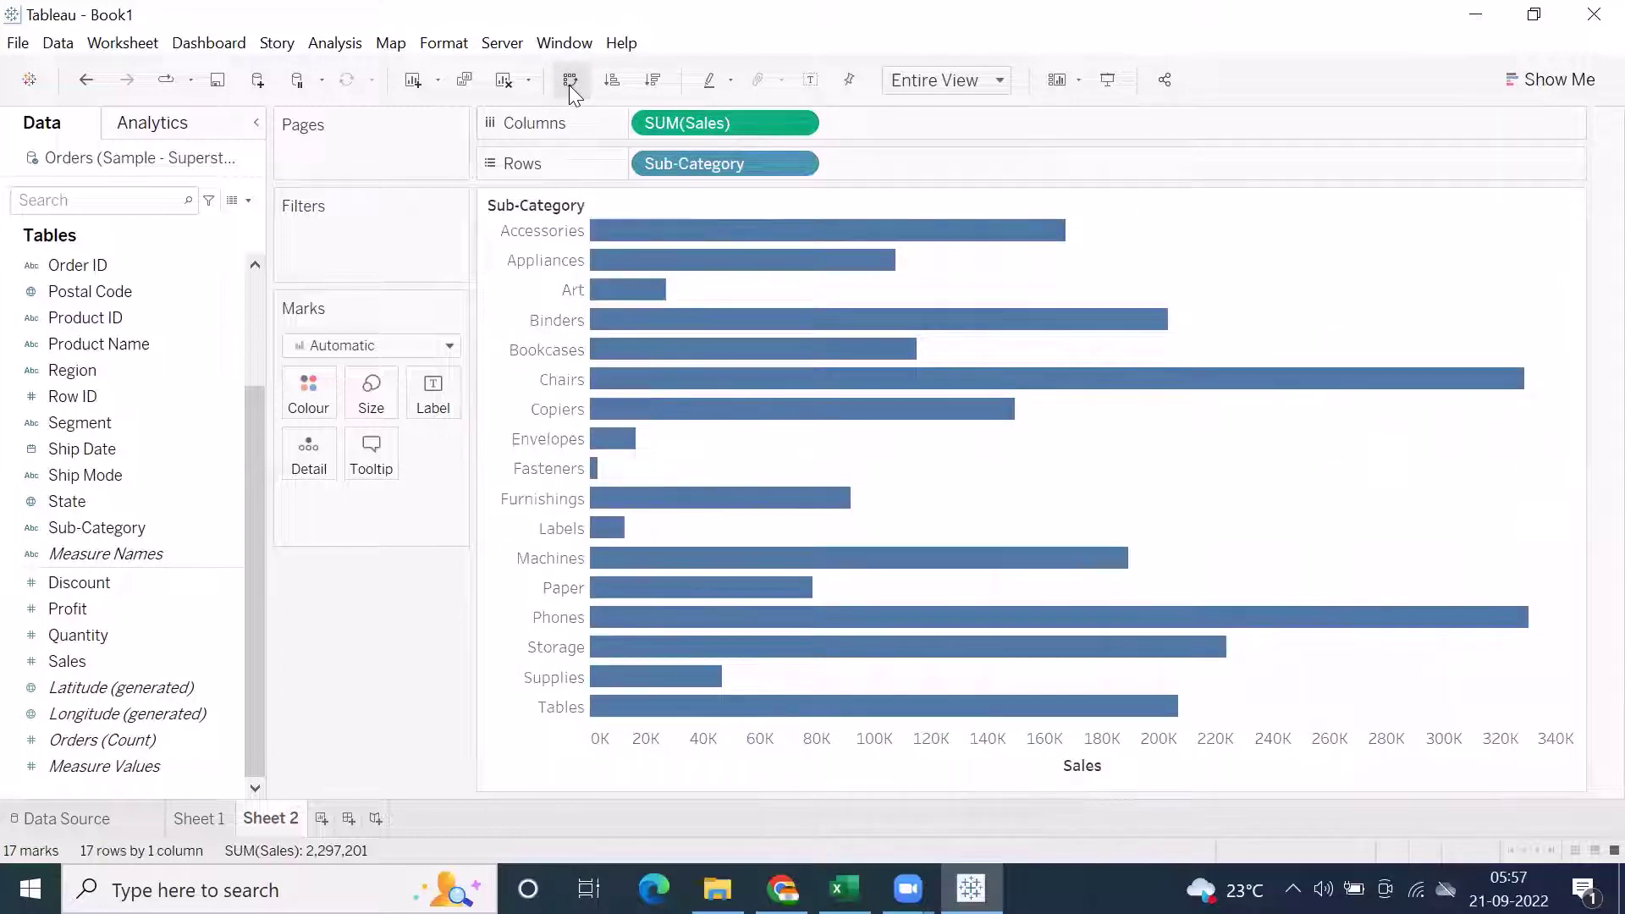
pyautogui.click(569, 85)
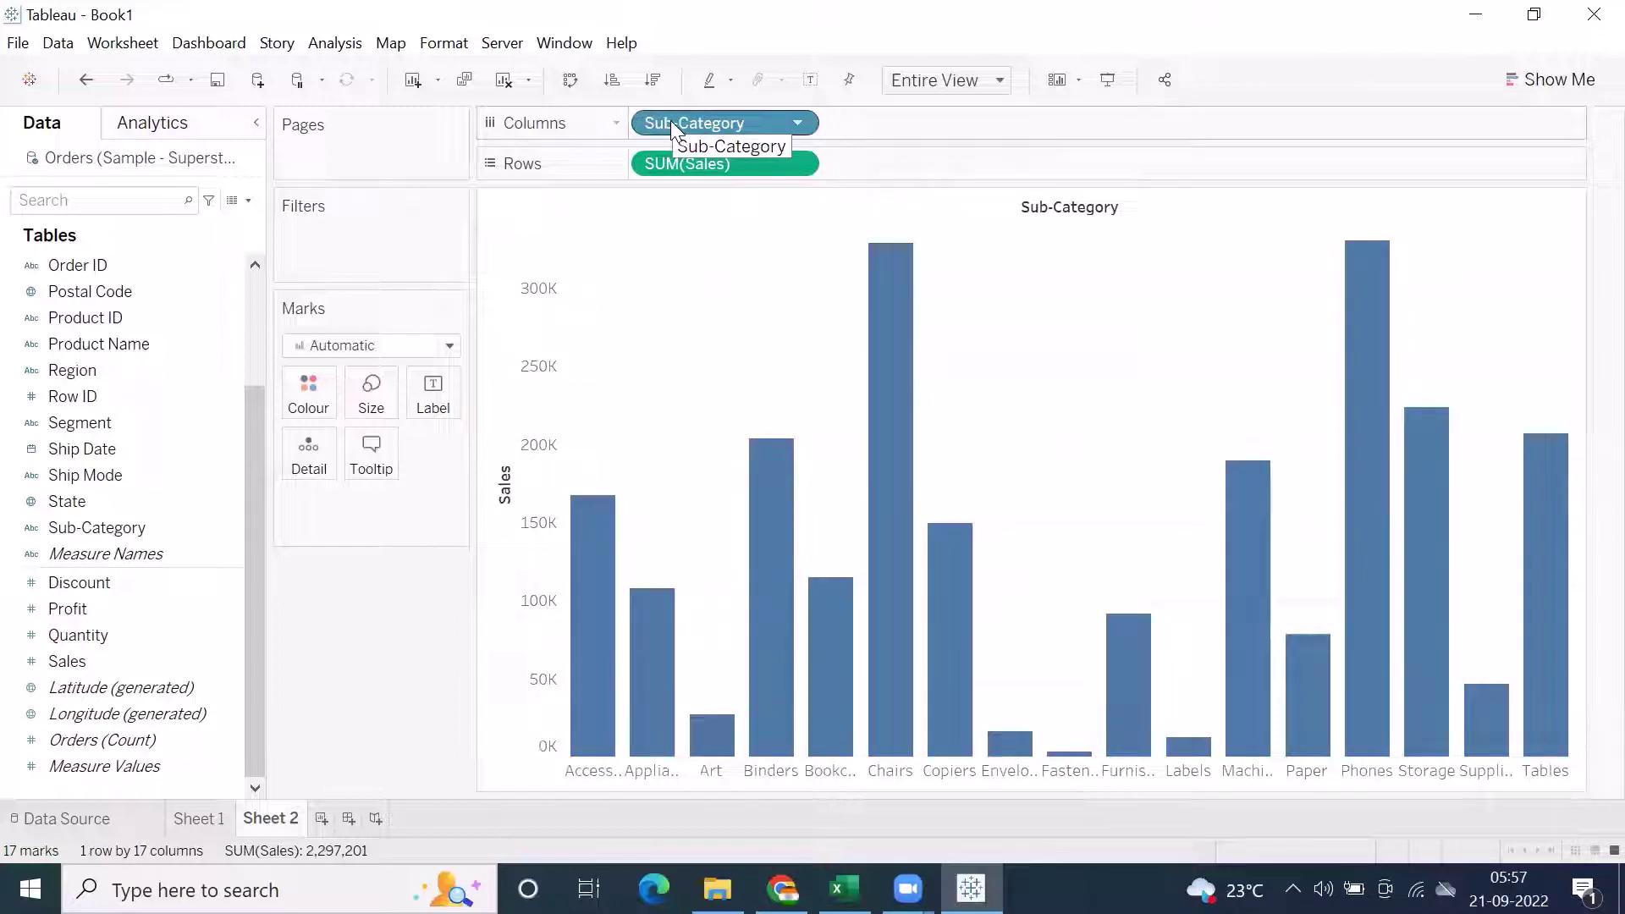
pyautogui.click(569, 82)
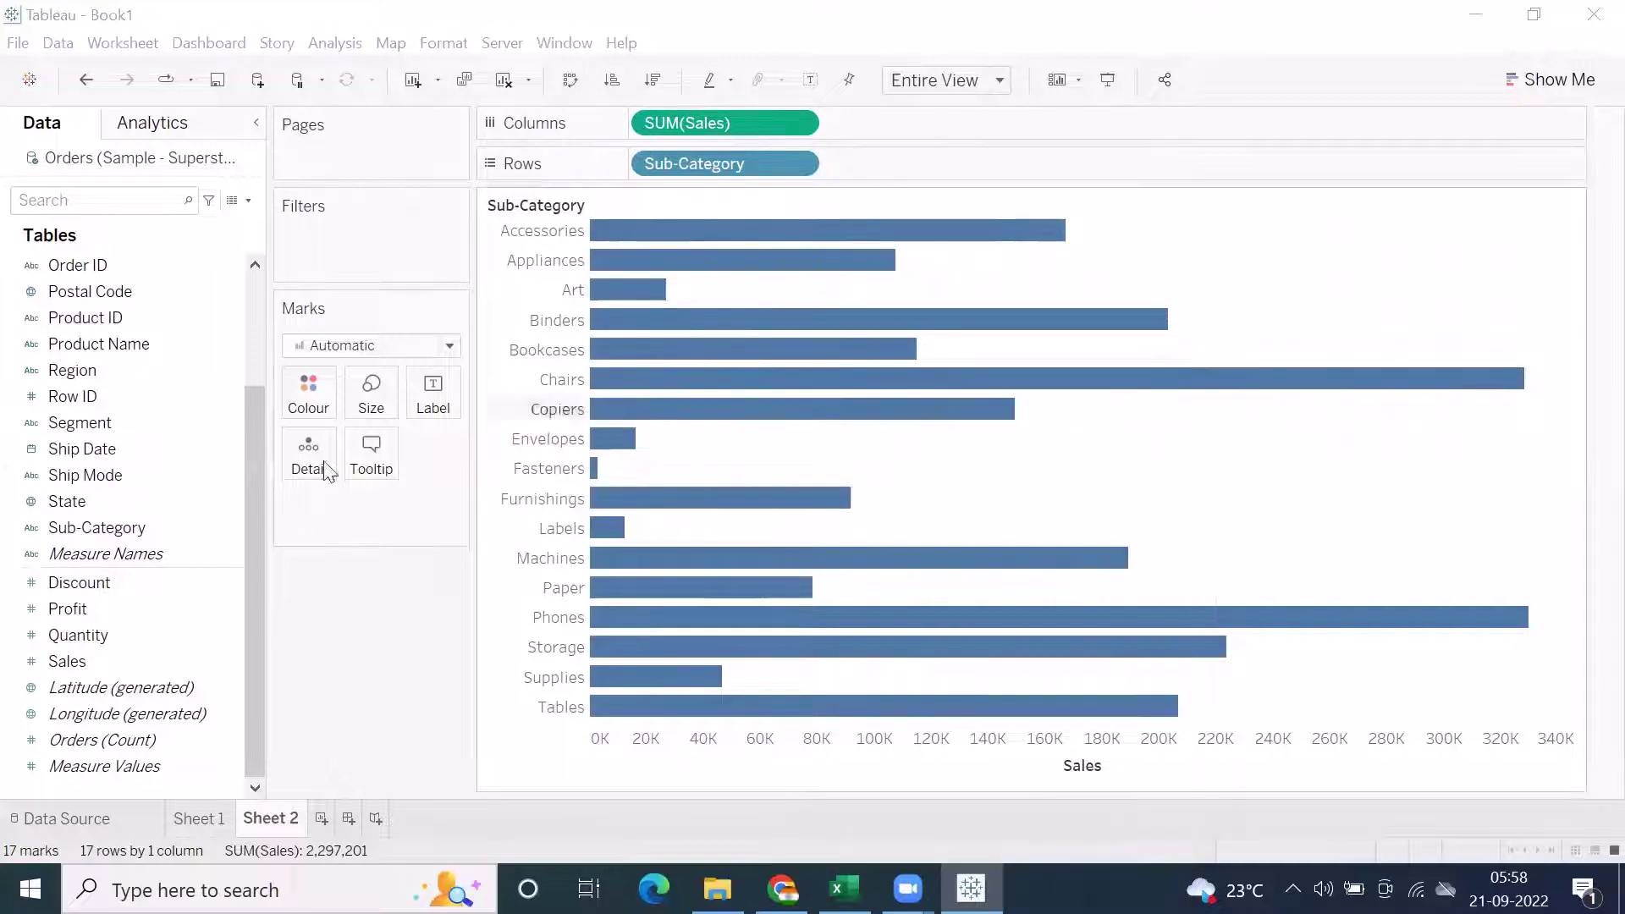
# Step: Put Sales on Label so bars show totals like 330,007, then start a Rows inline calculation
pyautogui.moveTo(75, 663); pyautogui.dragTo(430, 408)
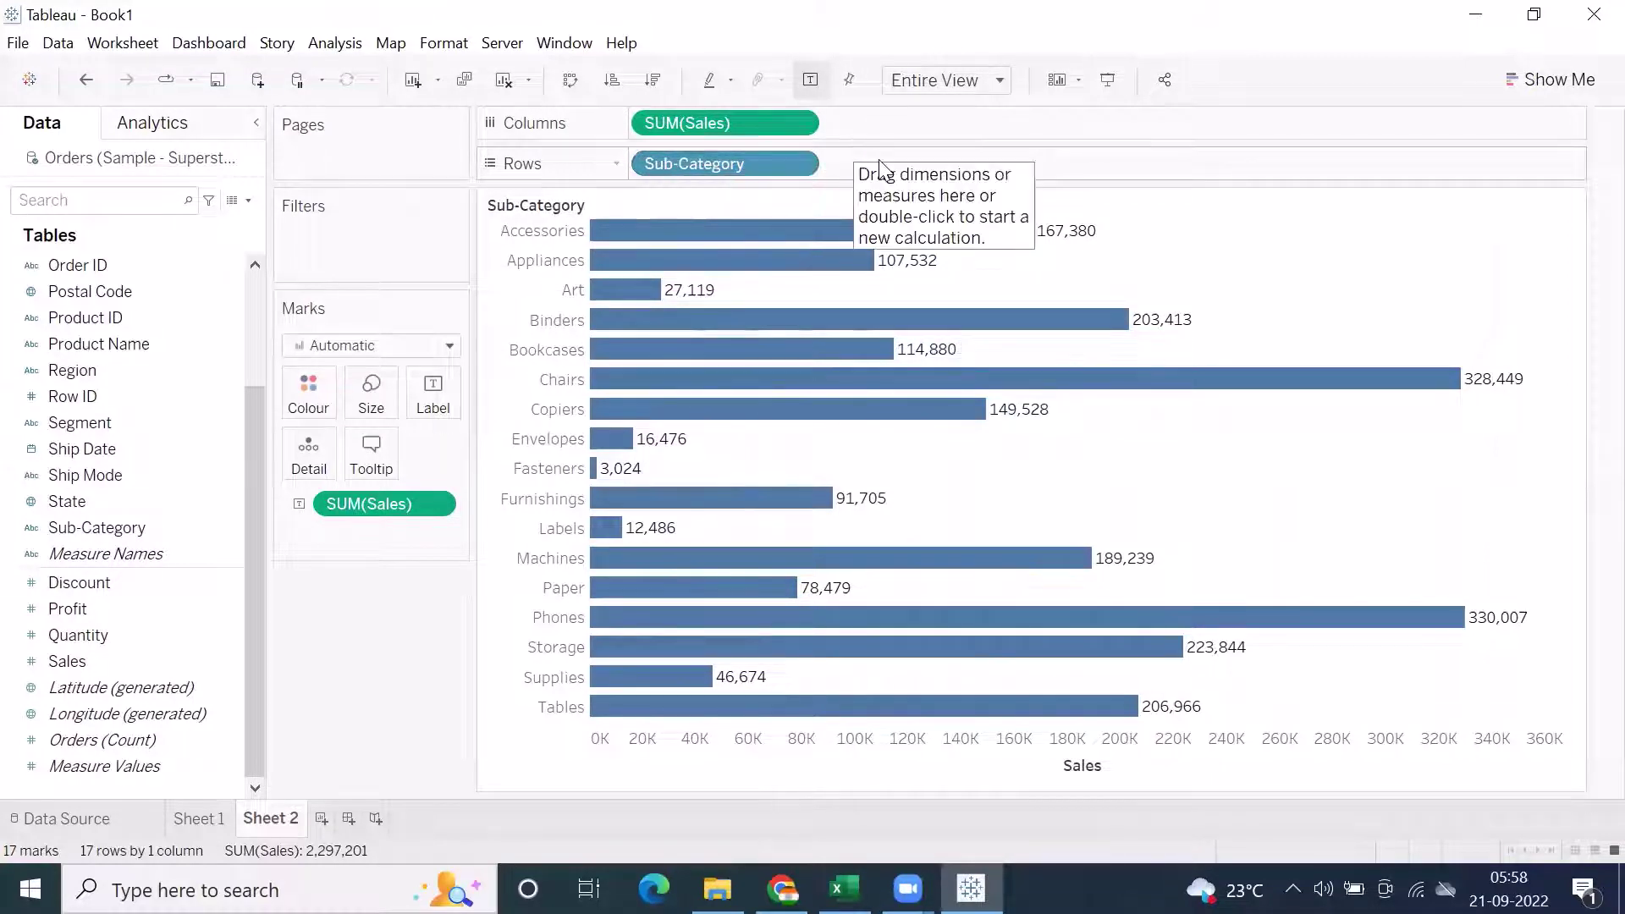
pyautogui.doubleClick(874, 165)
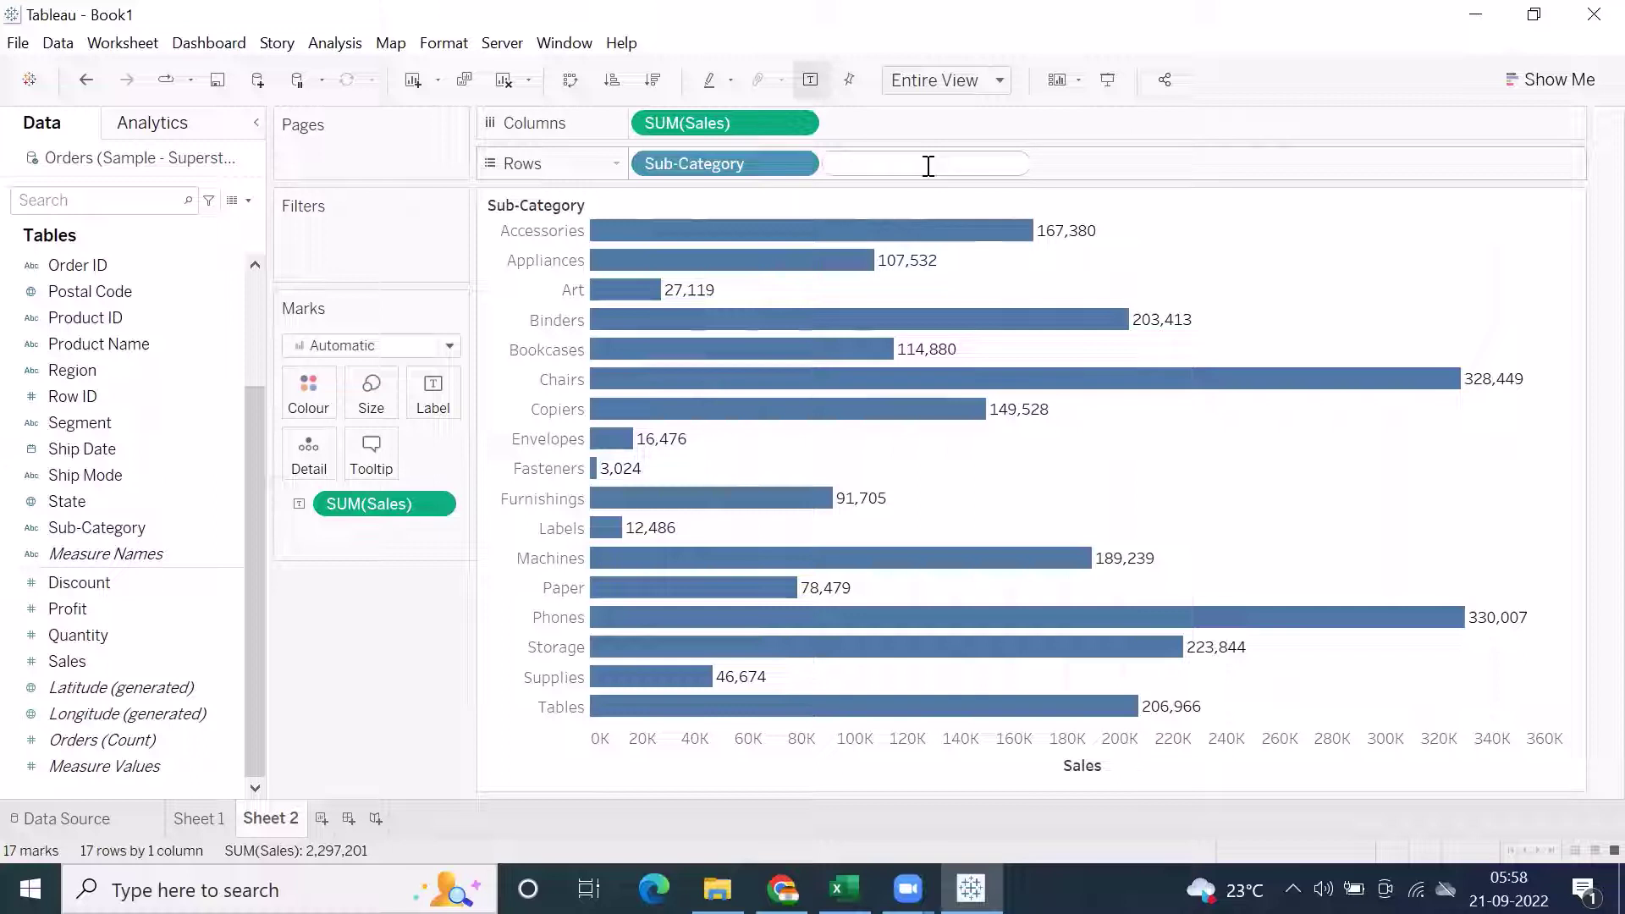
pyautogui.write('re')
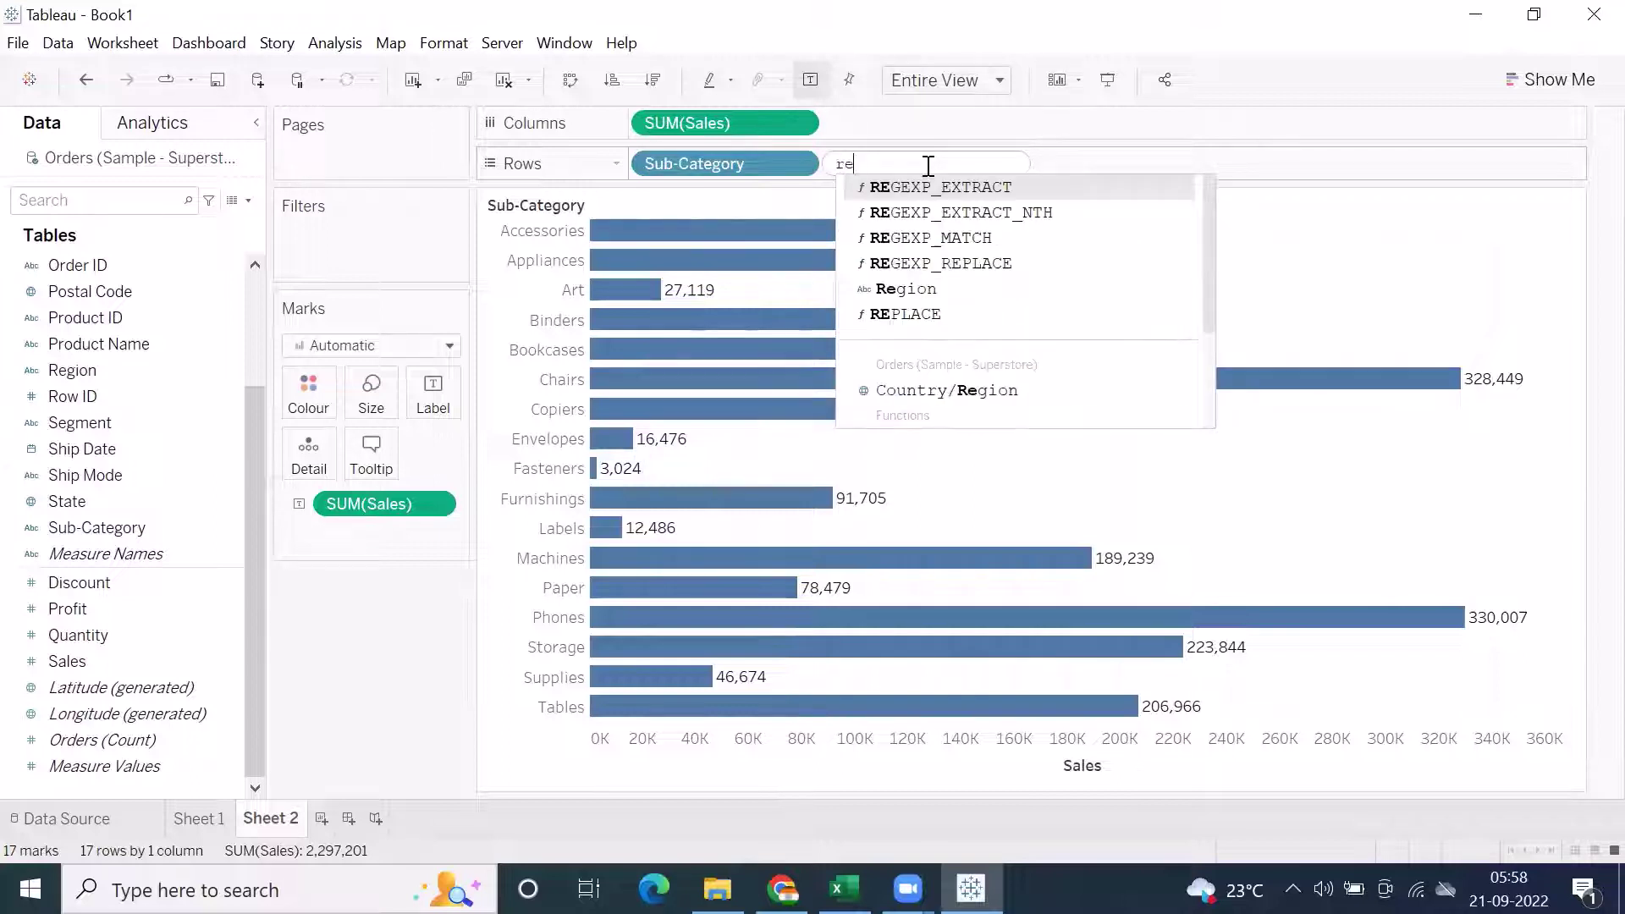
pyautogui.write('gi')
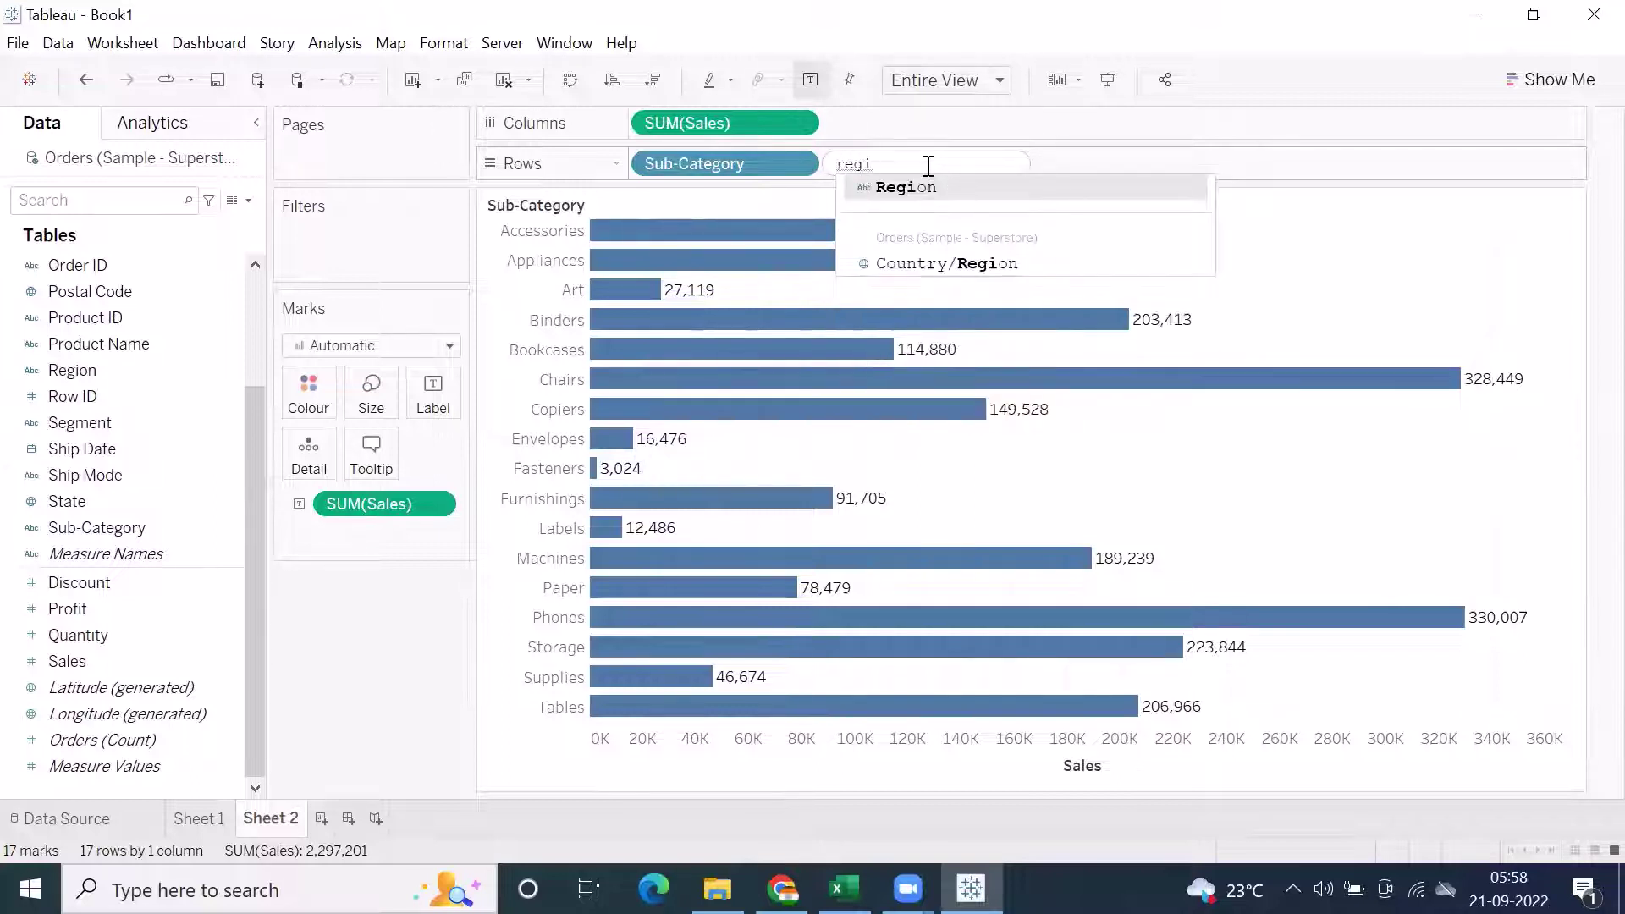
pyautogui.press('Return')
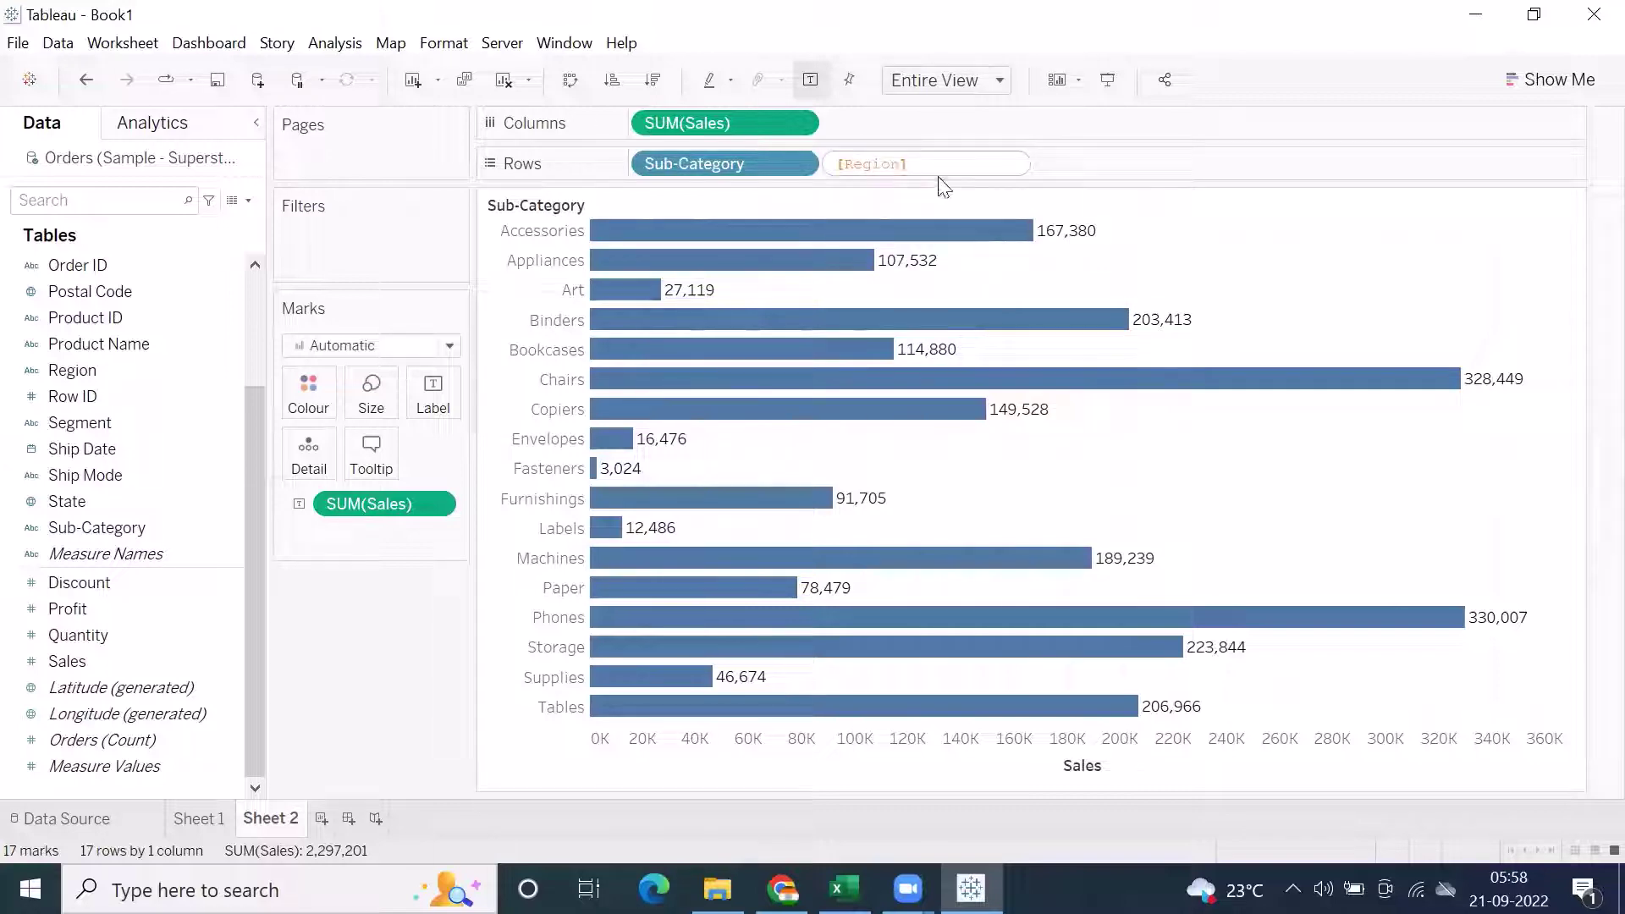
pyautogui.press('Return')
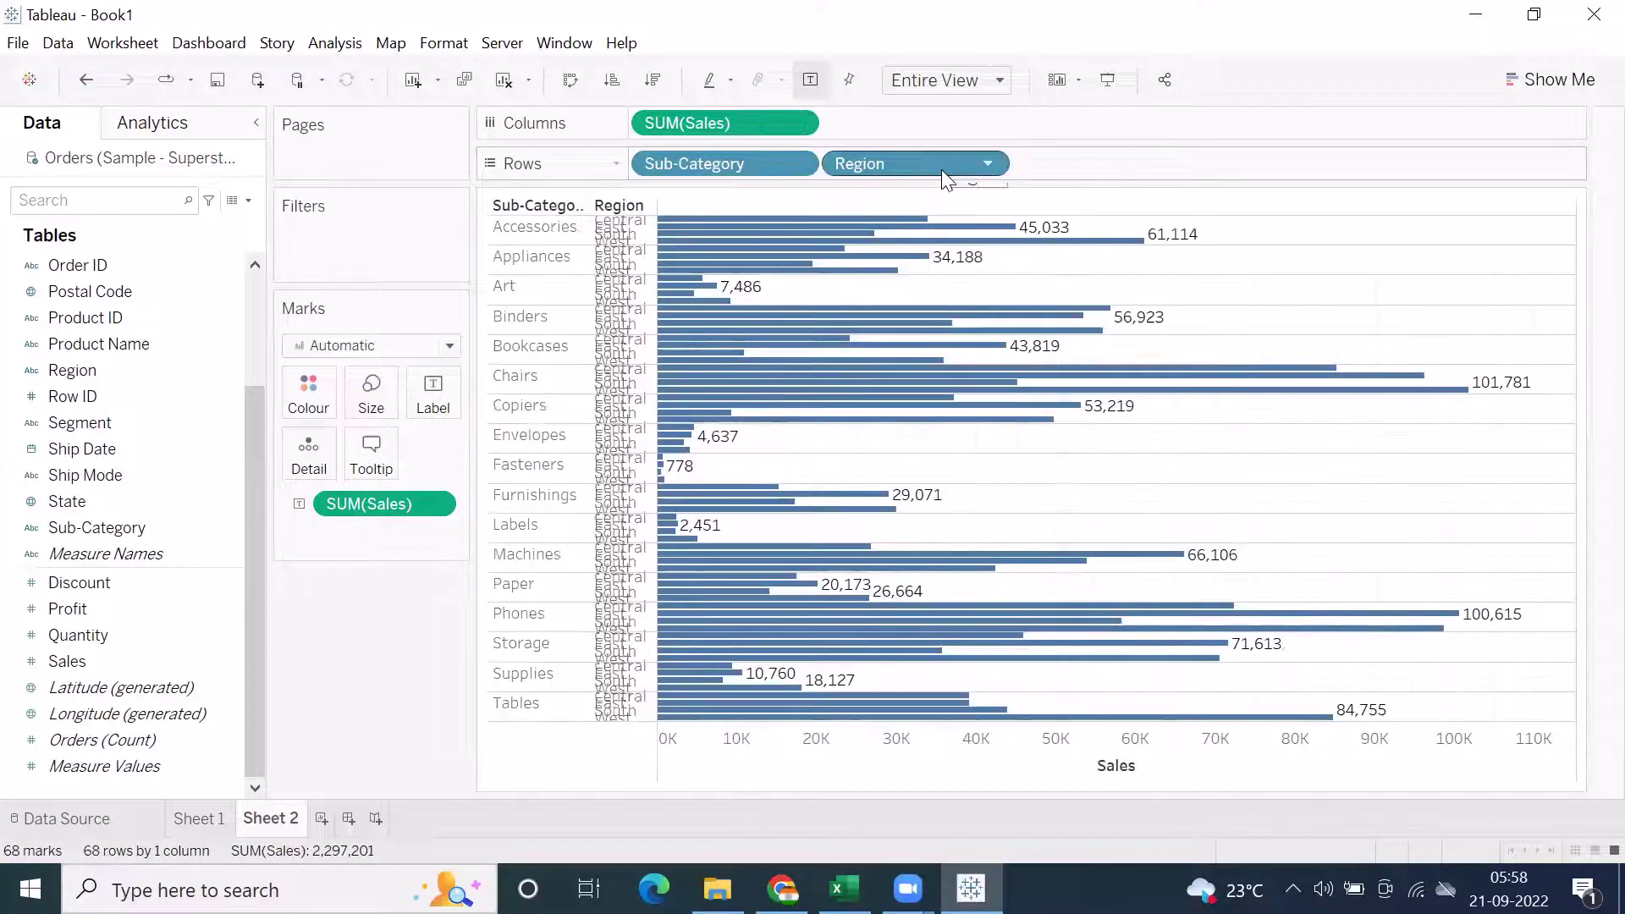
pyautogui.click(931, 79)
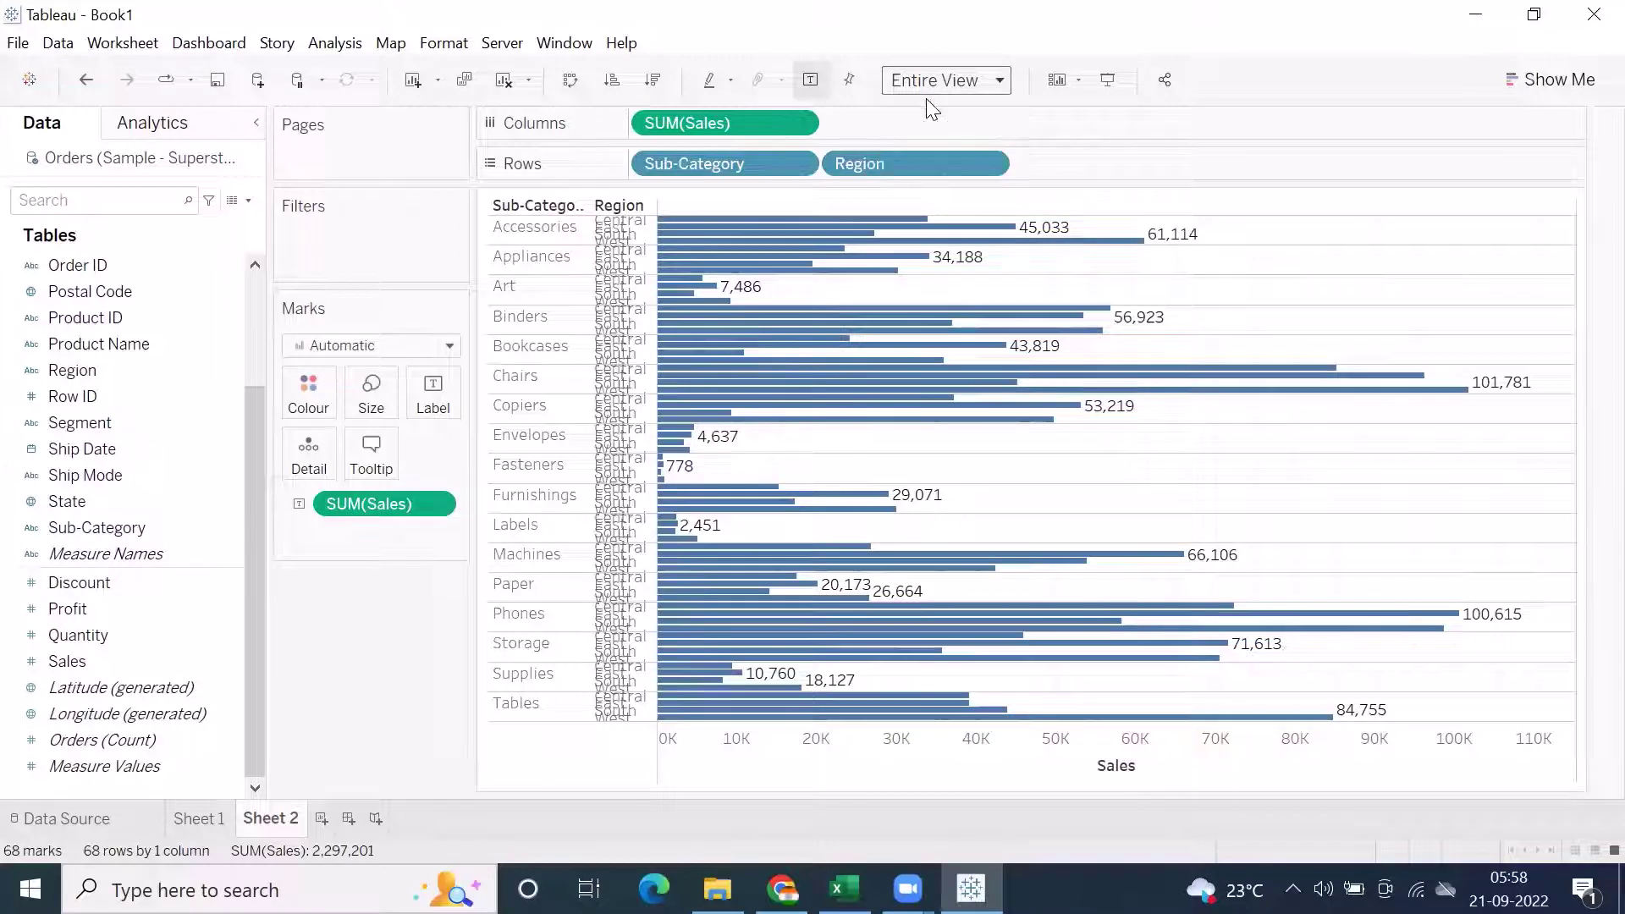
pyautogui.click(931, 106)
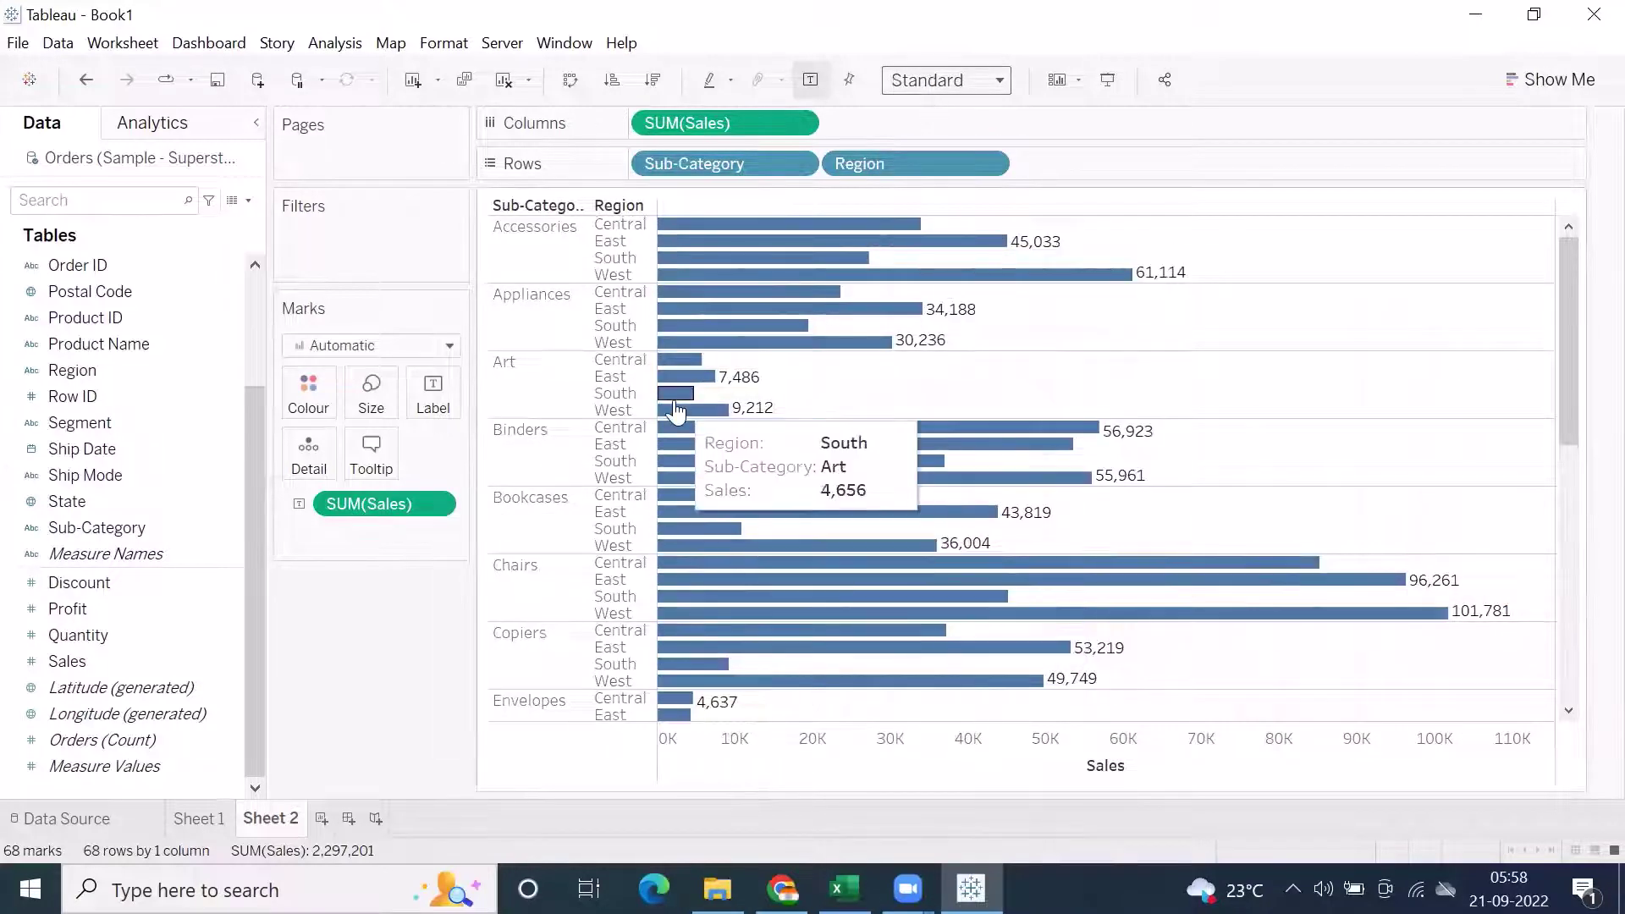
pyautogui.scroll(-10, 671, 413)
pyautogui.scroll(10, 692, 461)
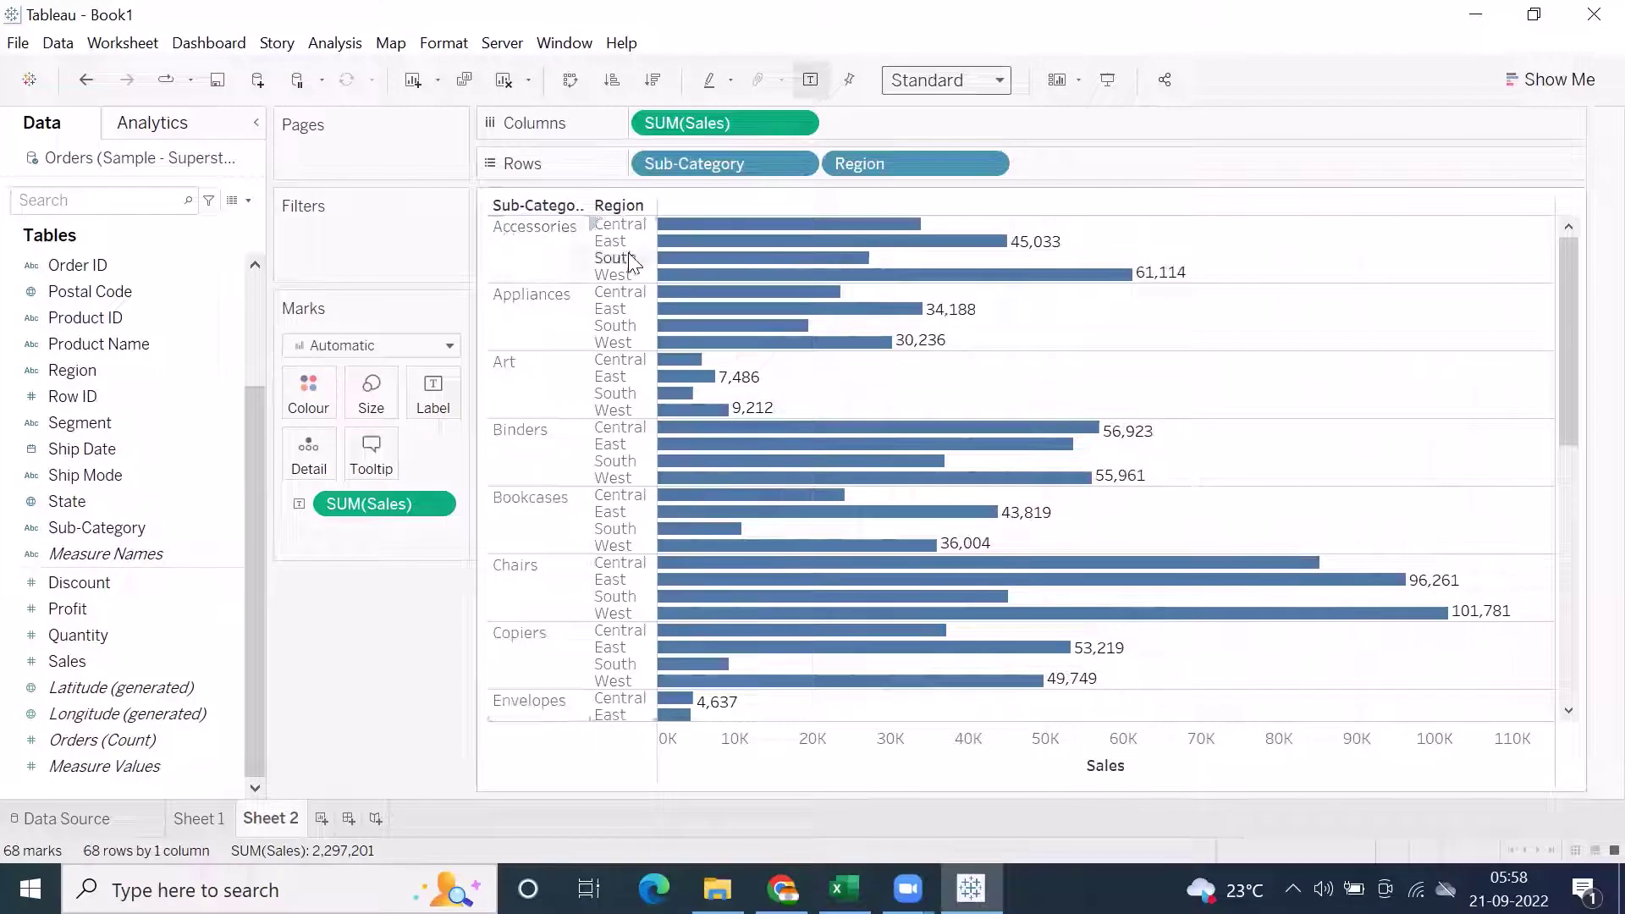
pyautogui.moveTo(997, 248)
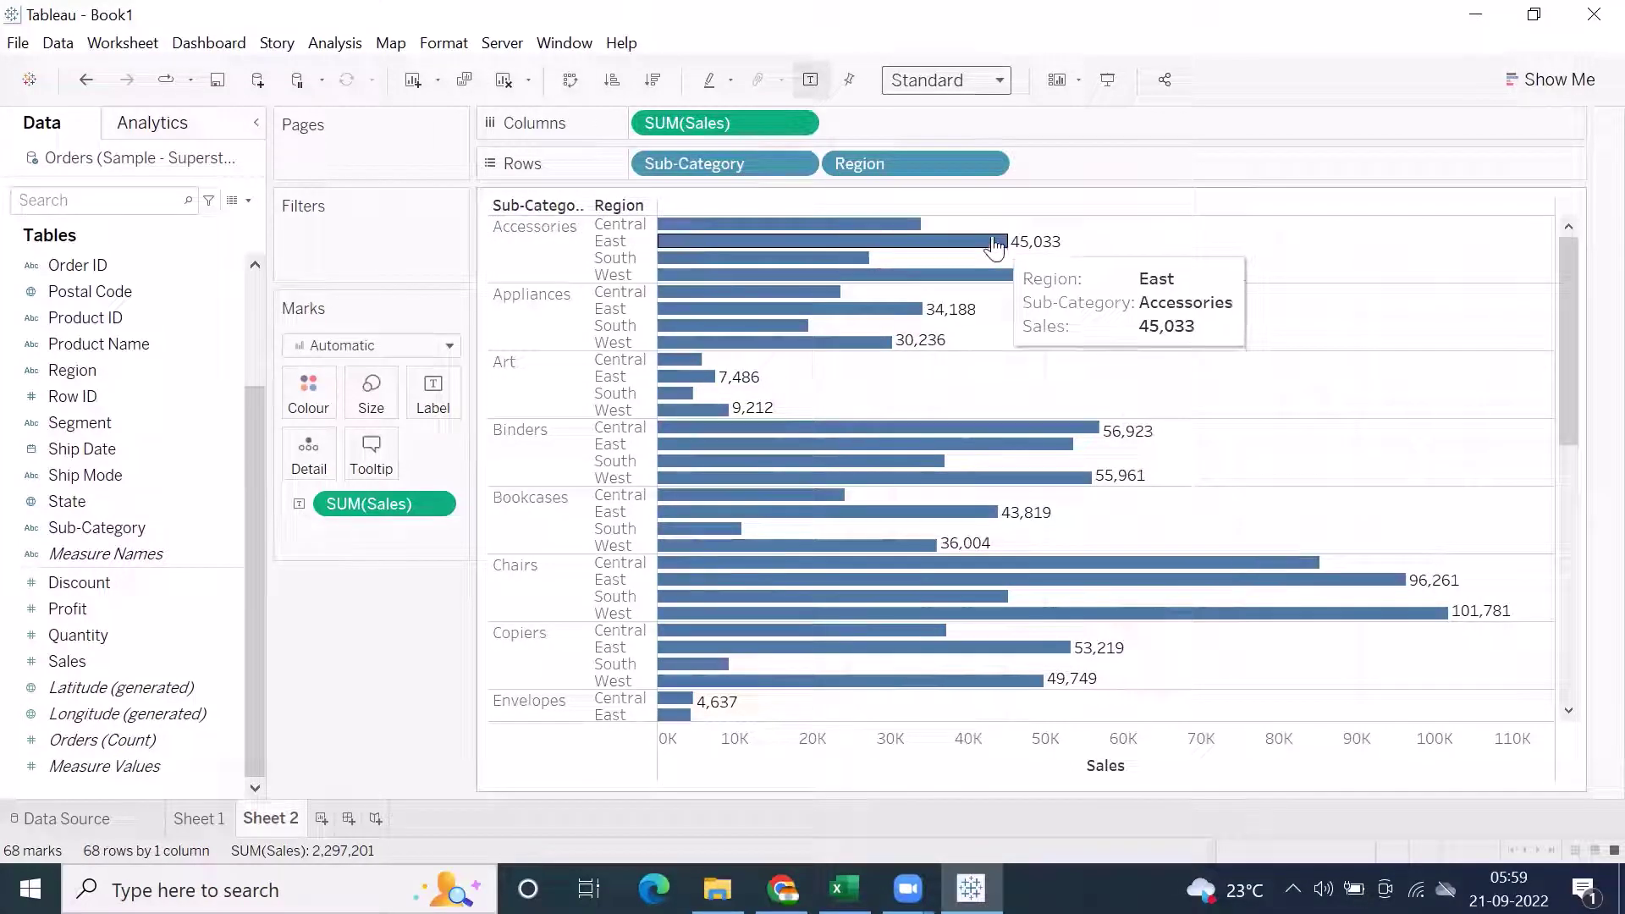
pyautogui.moveTo(703, 283)
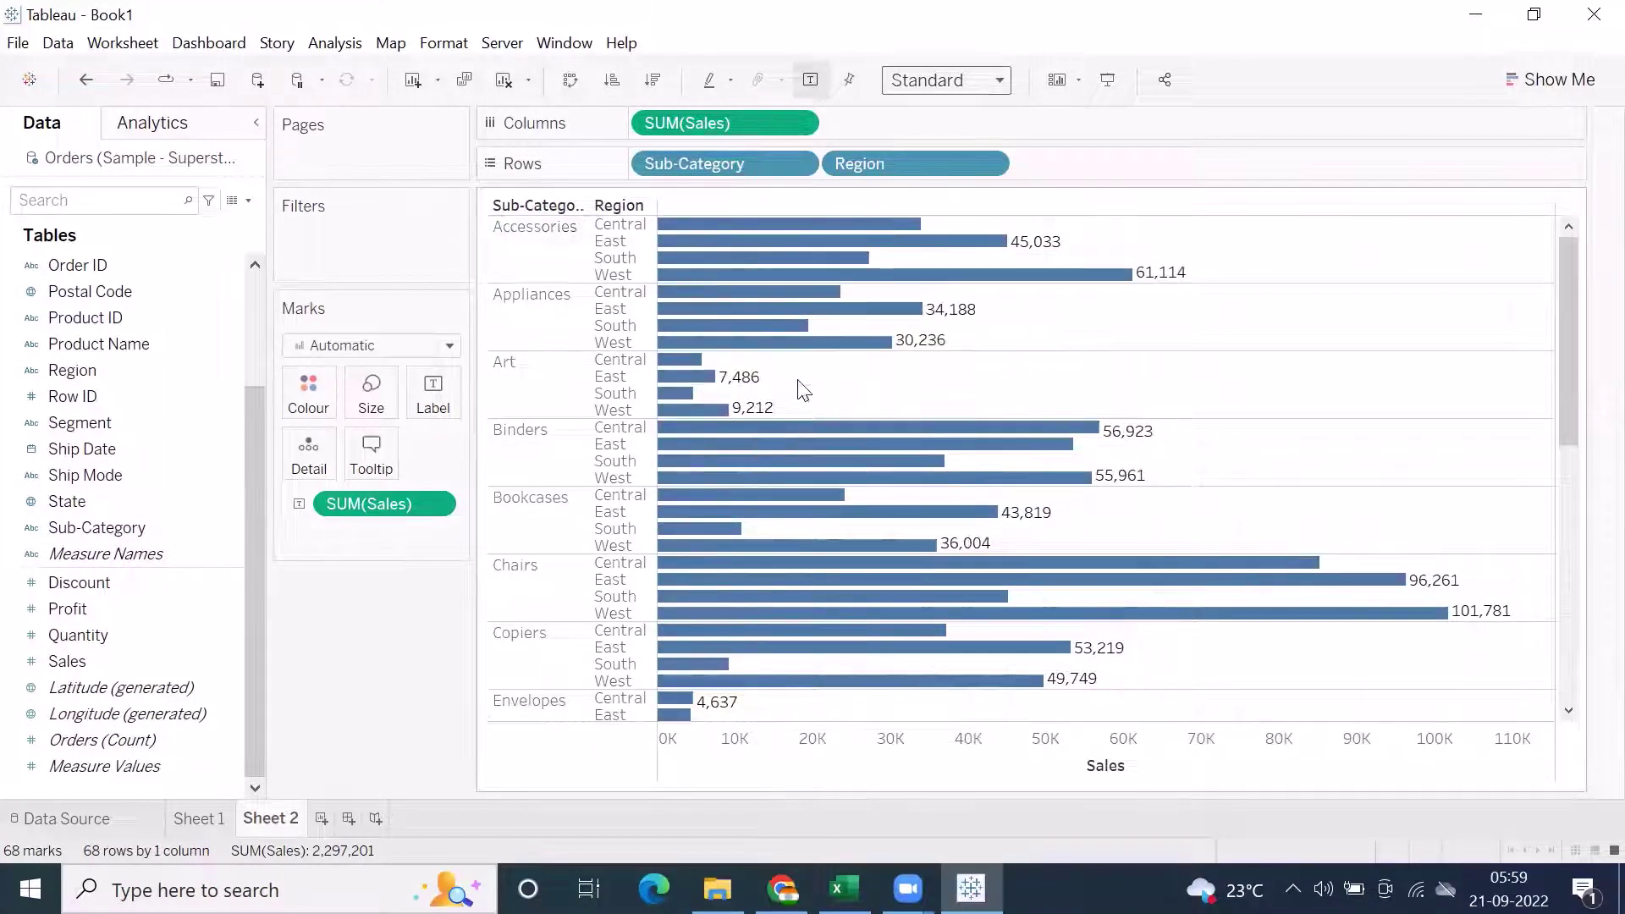
# Step: Move Region from Rows to Columns and set the fit to Entire View
pyautogui.moveTo(1566, 338); pyautogui.dragTo(1565, 597)
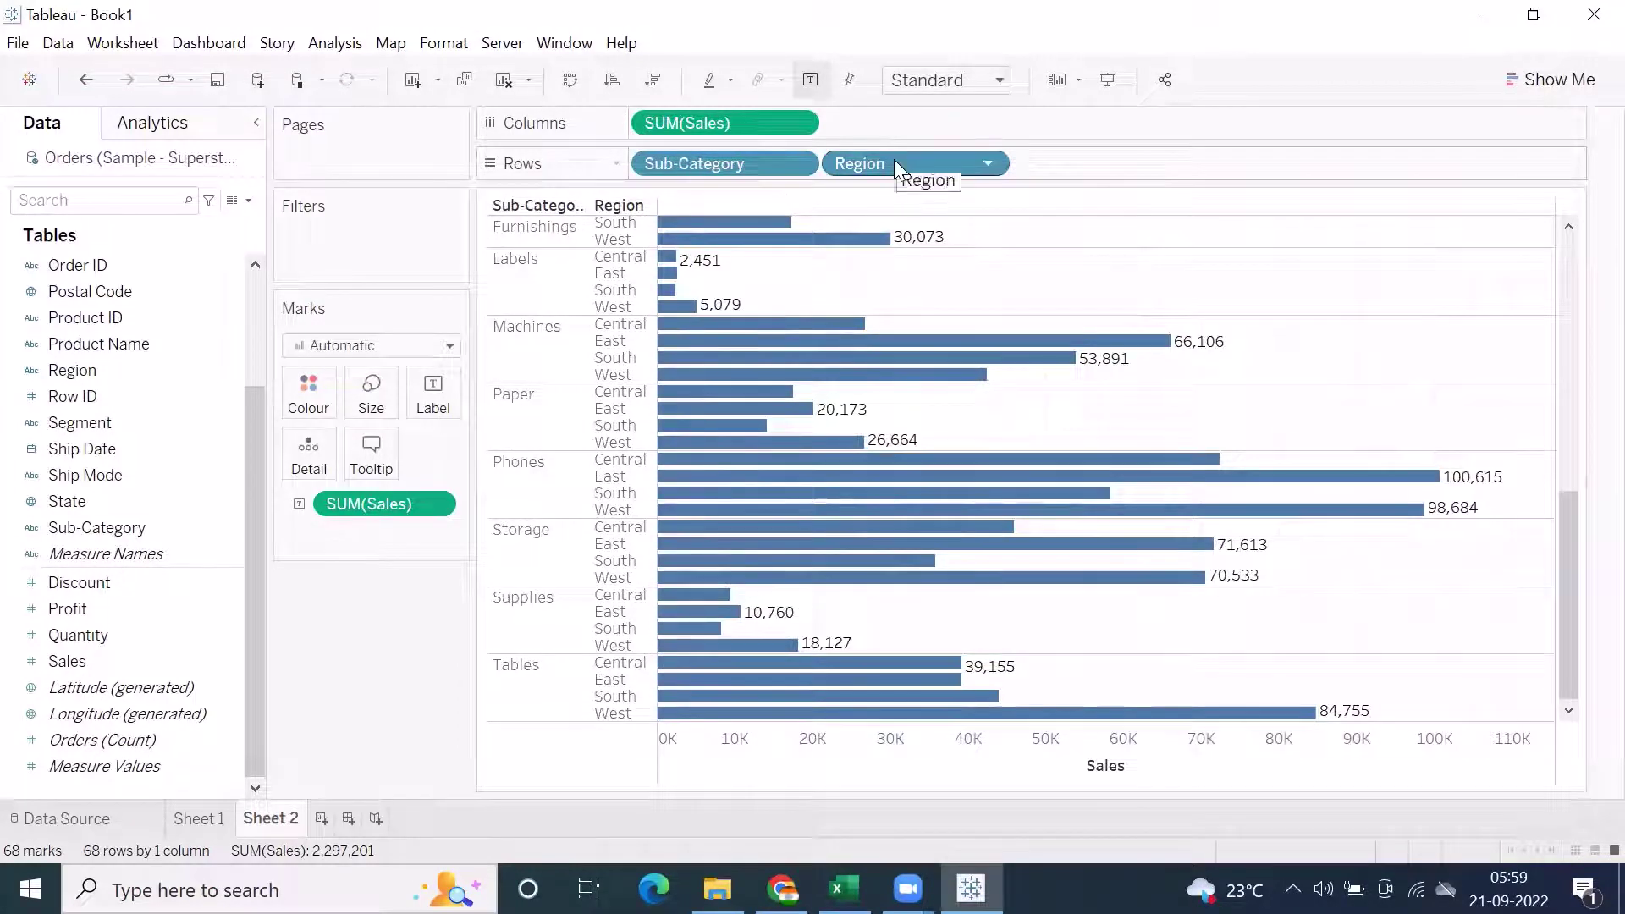
pyautogui.moveTo(1567, 536); pyautogui.dragTo(1552, 262)
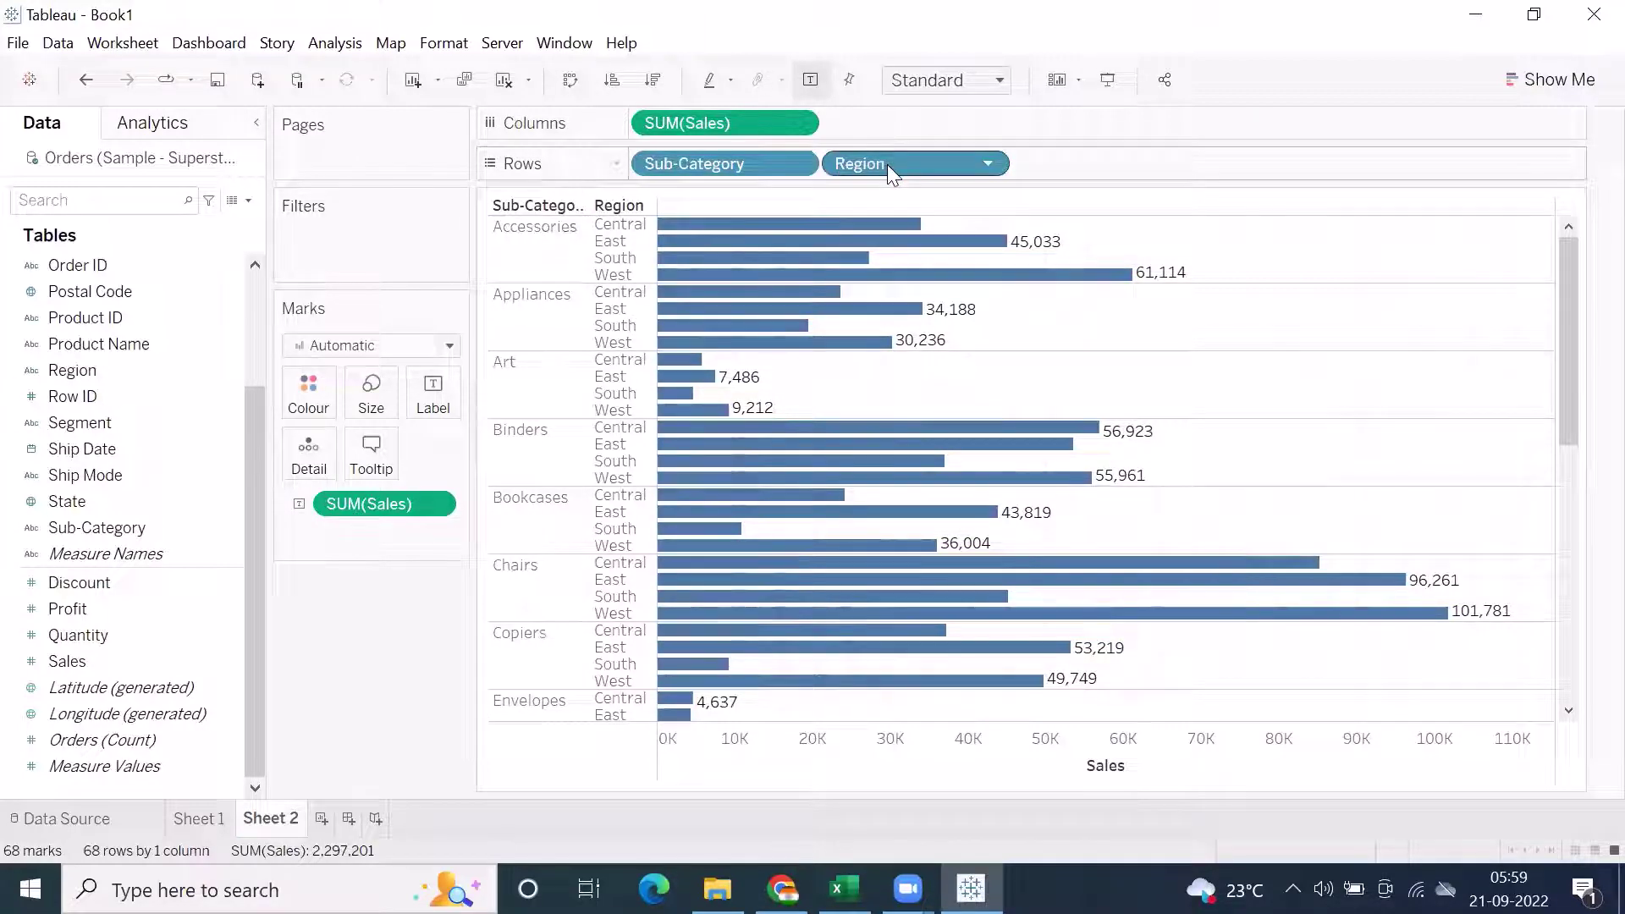
pyautogui.moveTo(887, 164); pyautogui.dragTo(889, 125)
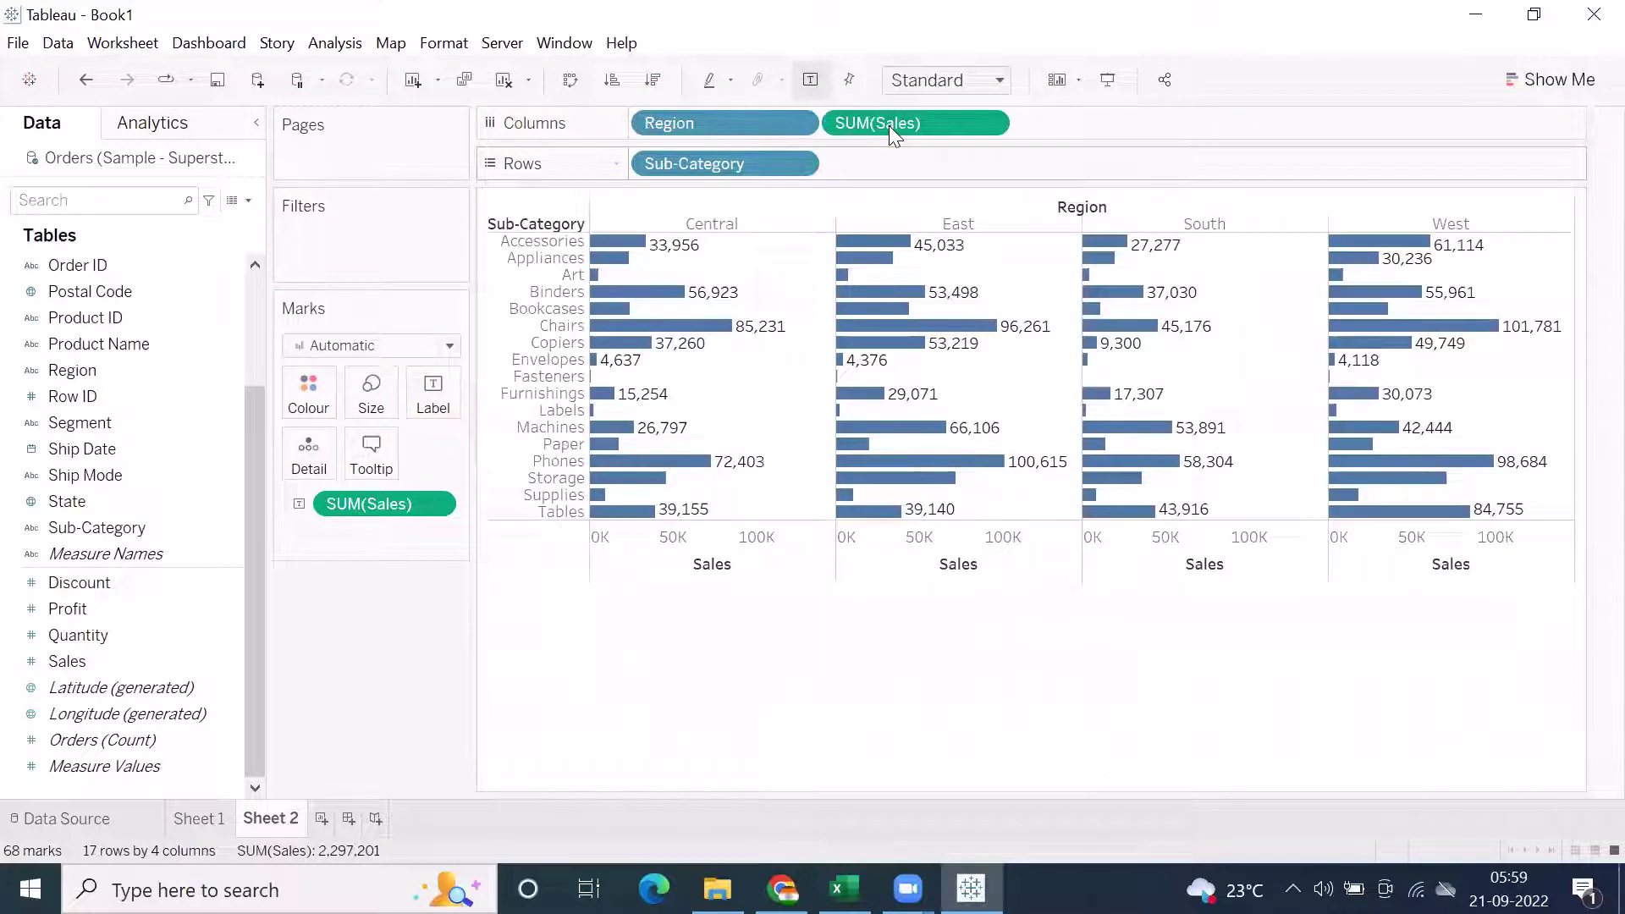
pyautogui.click(912, 83)
pyautogui.click(910, 171)
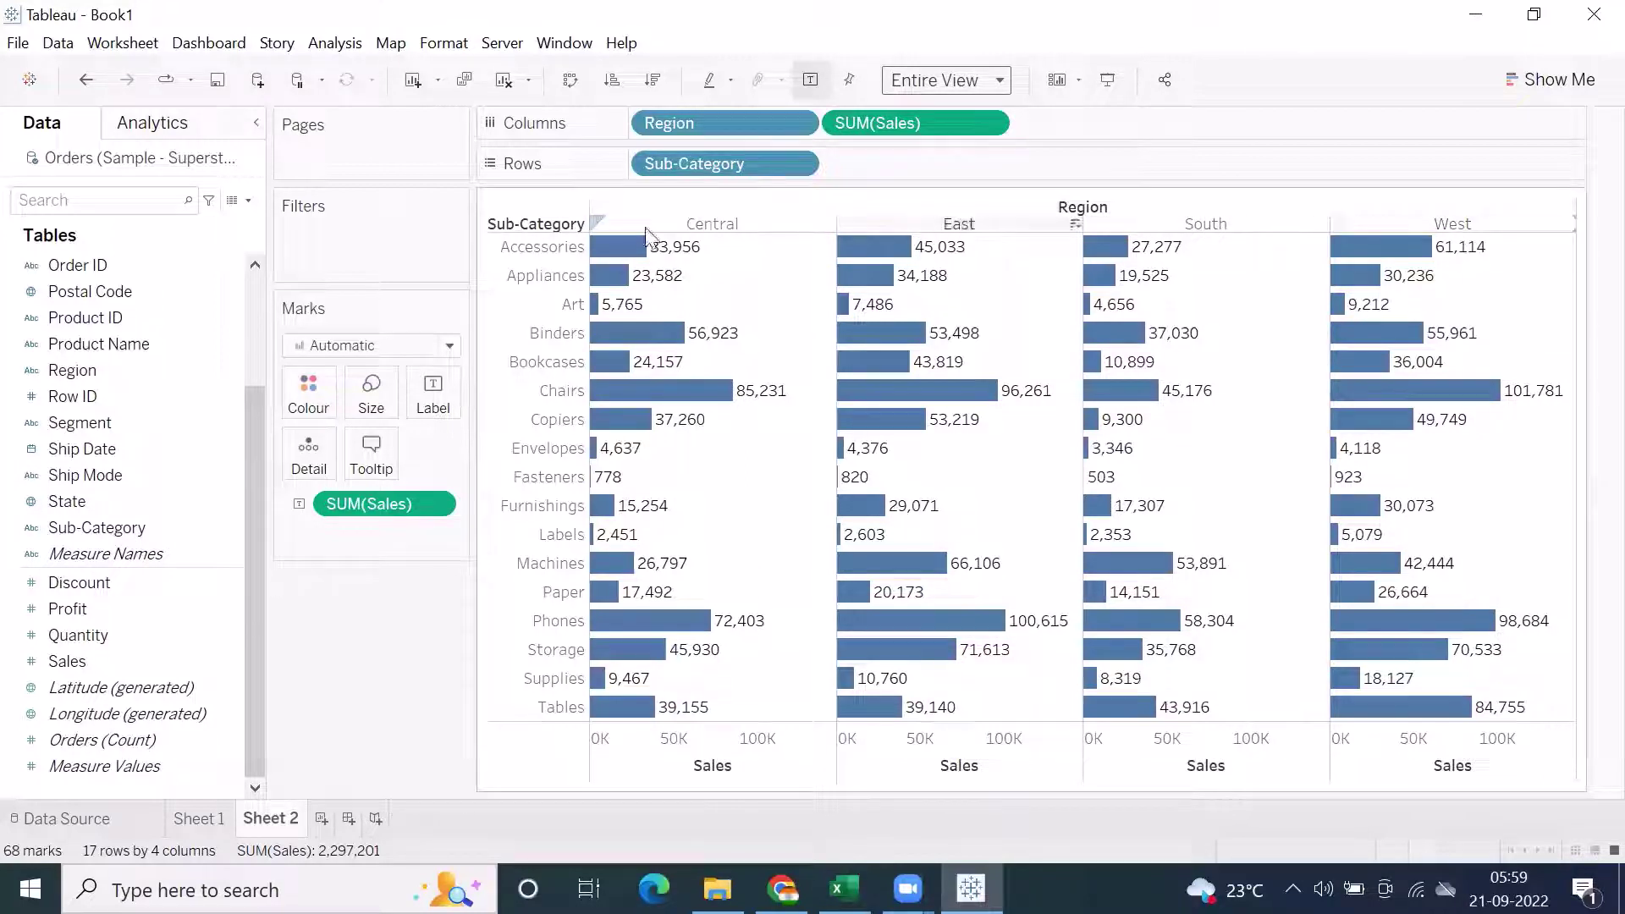
# Step: Inspect the Central, East, South and West panels by selecting each region's marks, then deselect
pyautogui.click(715, 225)
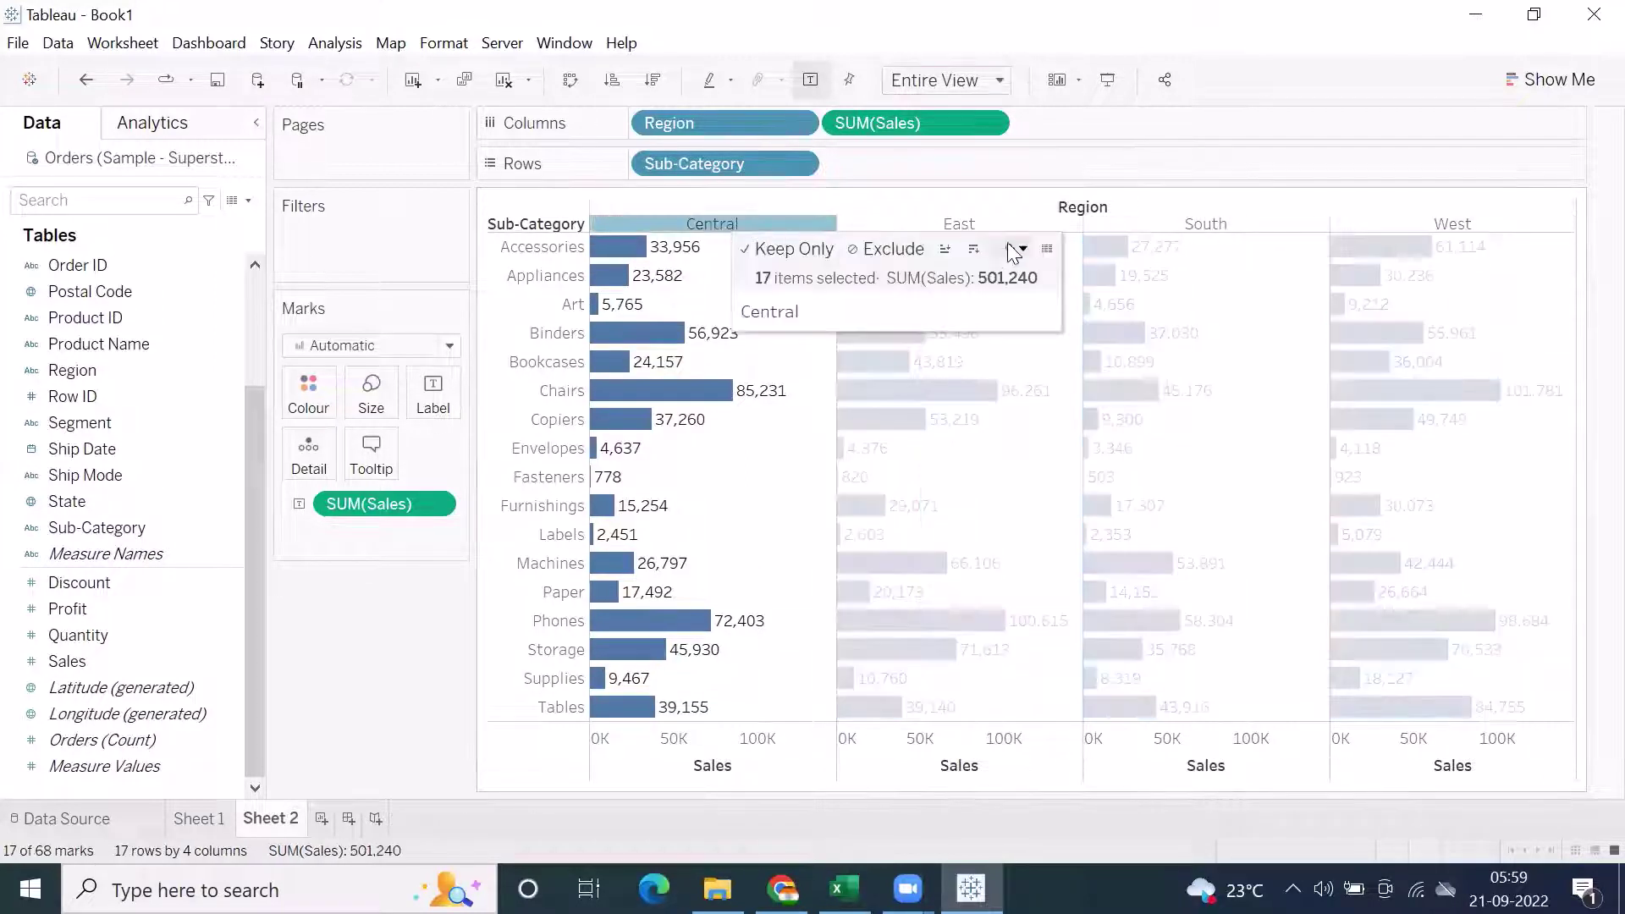
pyautogui.click(957, 225)
pyautogui.click(1190, 224)
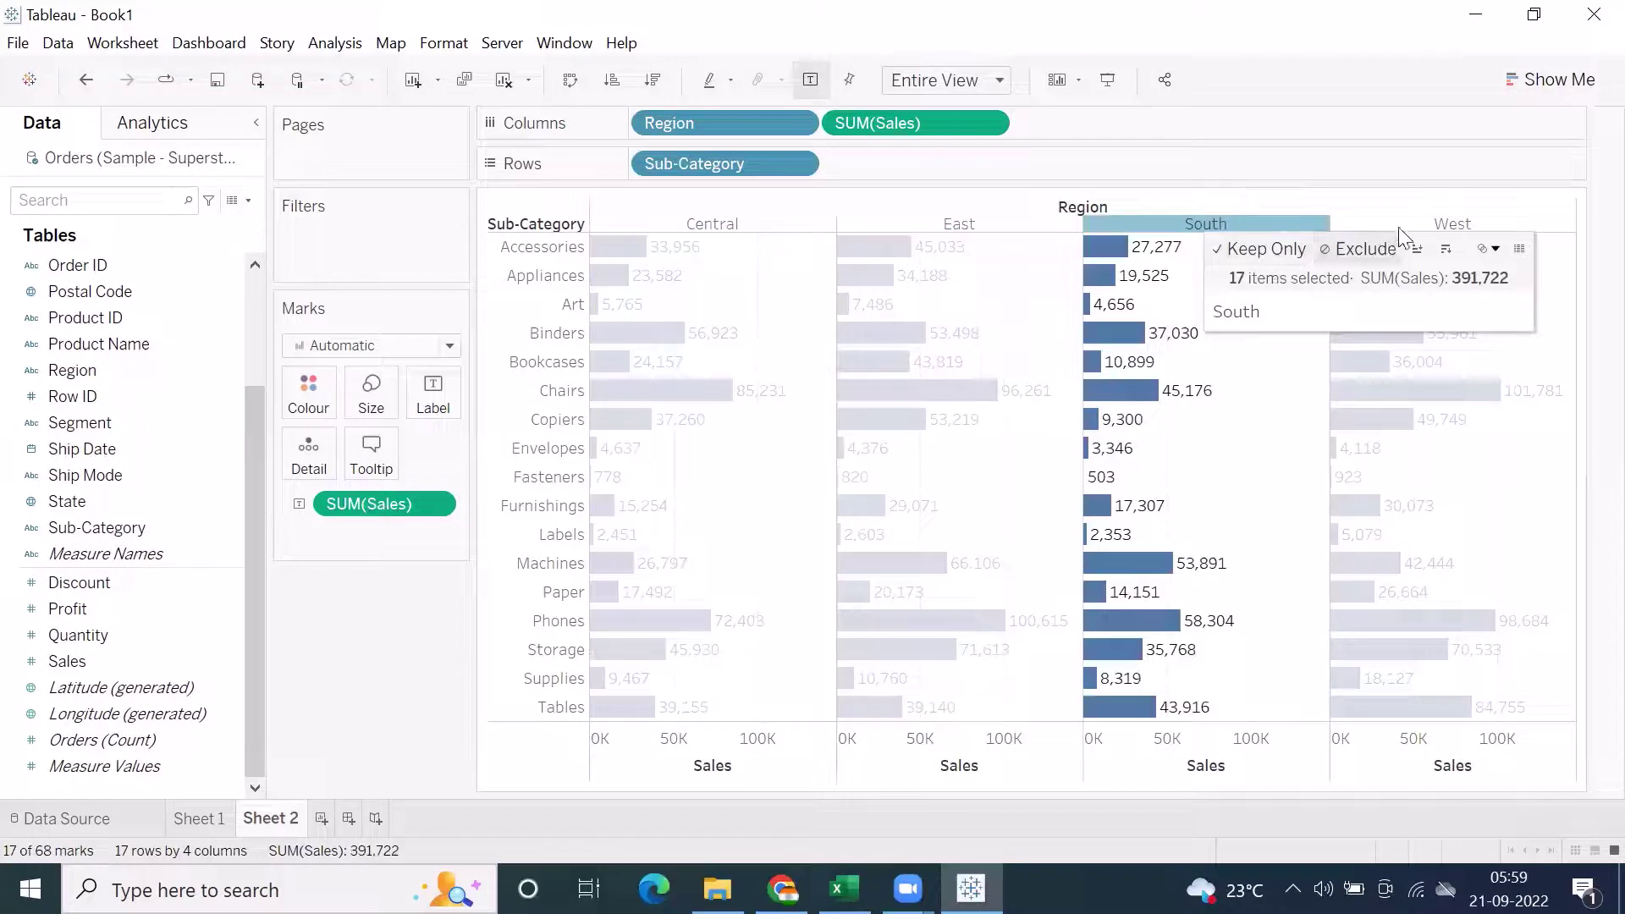
pyautogui.click(1452, 224)
pyautogui.press('Escape')
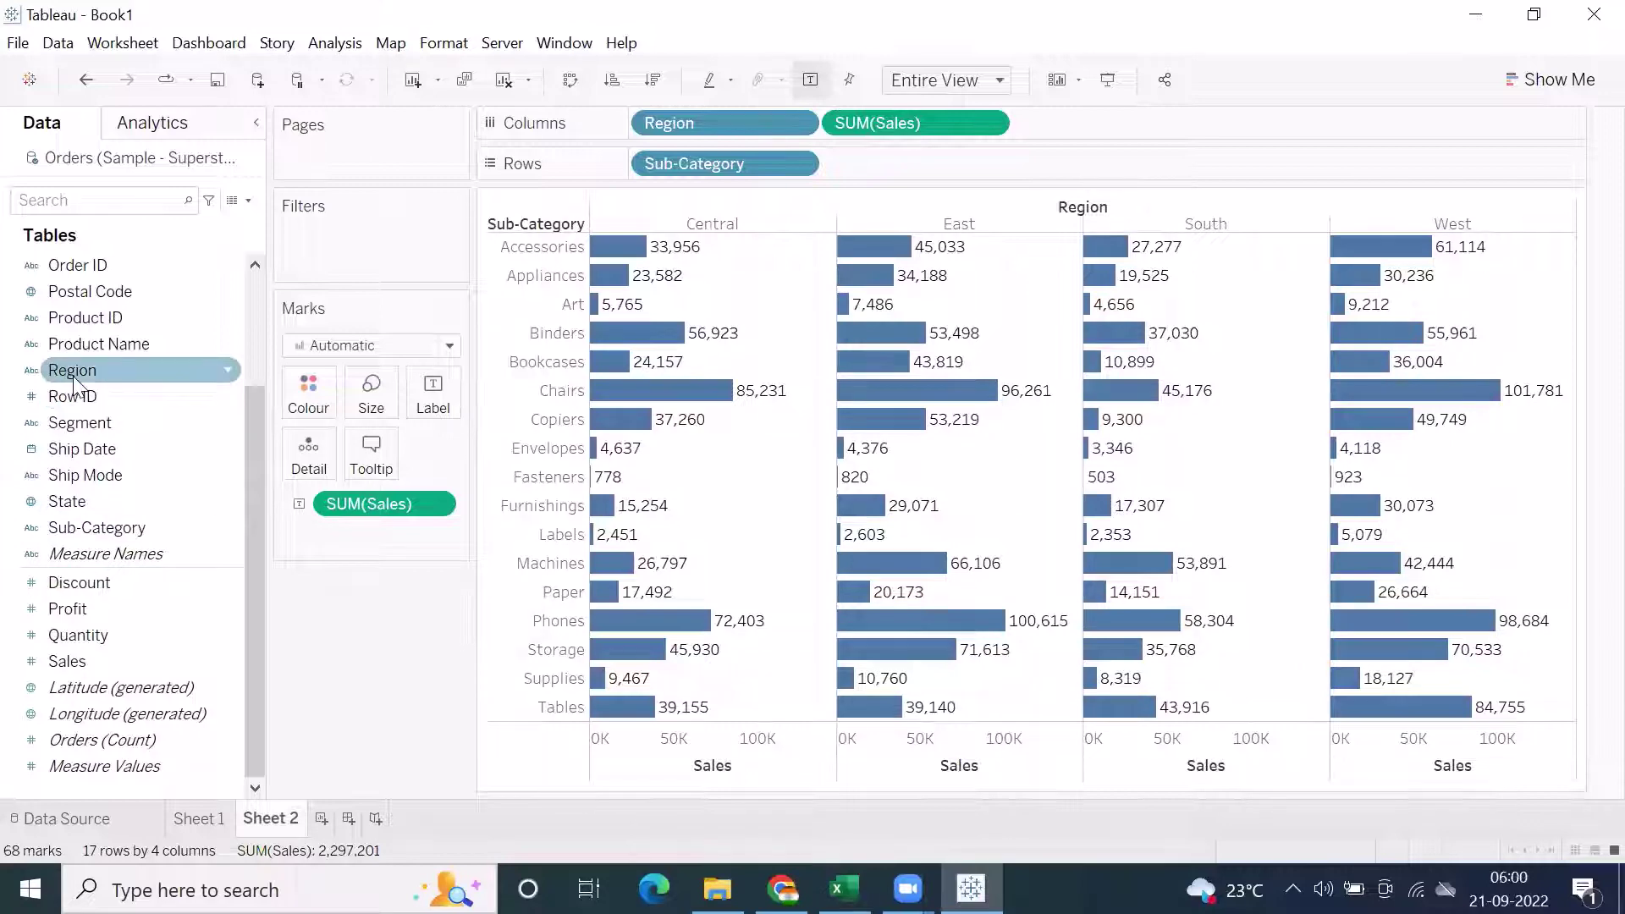
# Step: Colour the bars by Region and assign the Blue palette shades in Edit Colours
pyautogui.moveTo(73, 371); pyautogui.dragTo(292, 388)
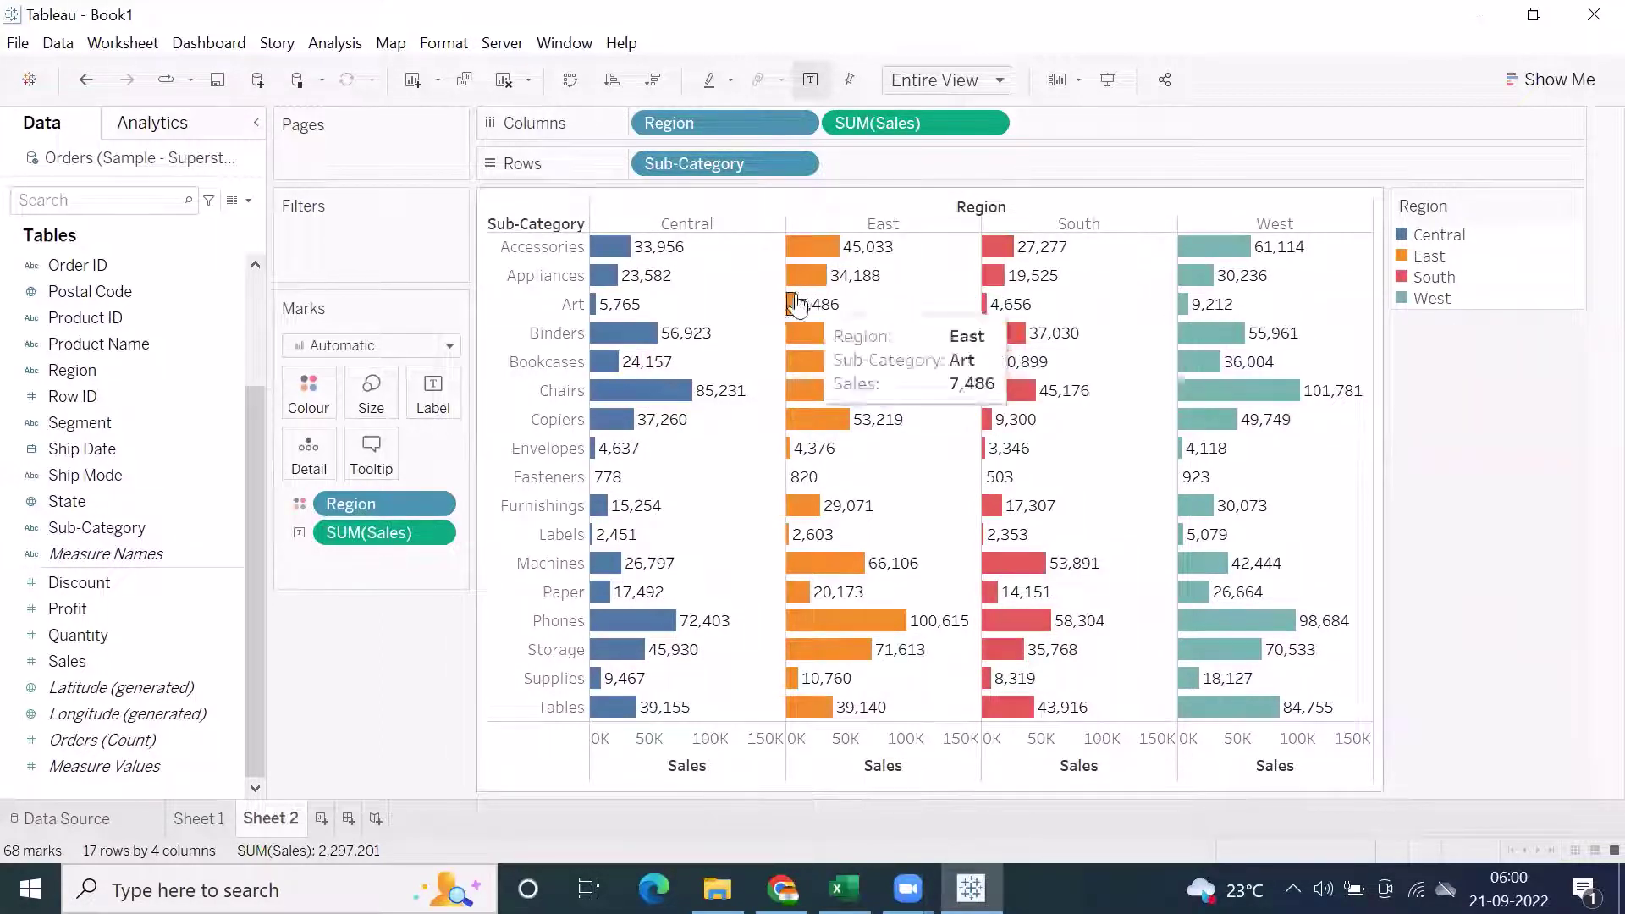
pyautogui.click(308, 393)
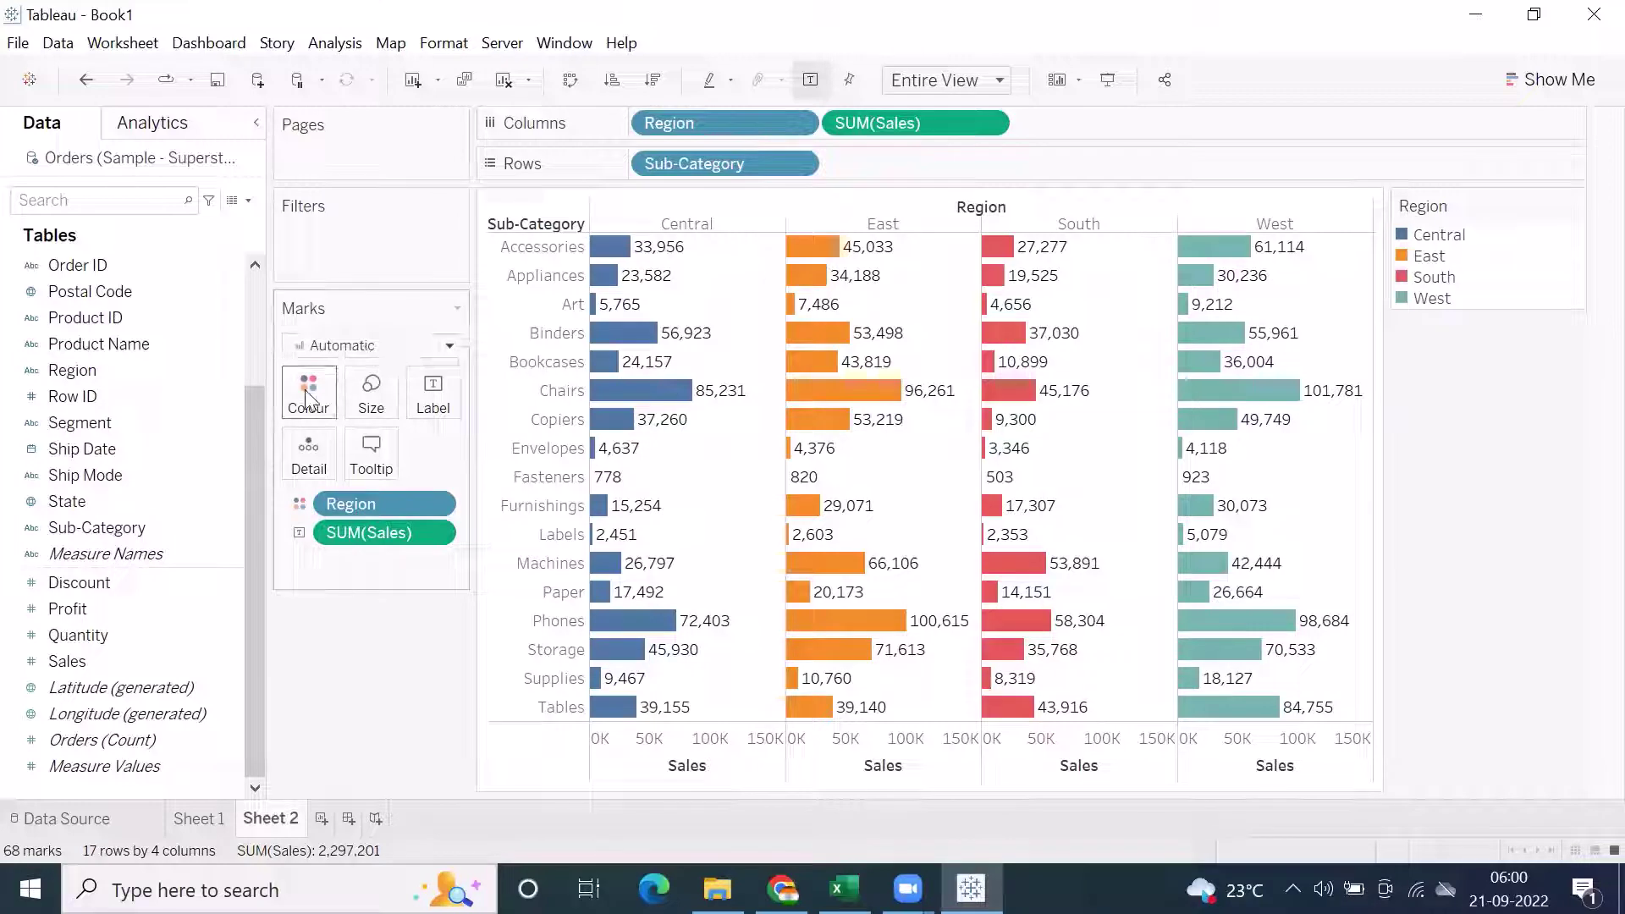
pyautogui.click(372, 467)
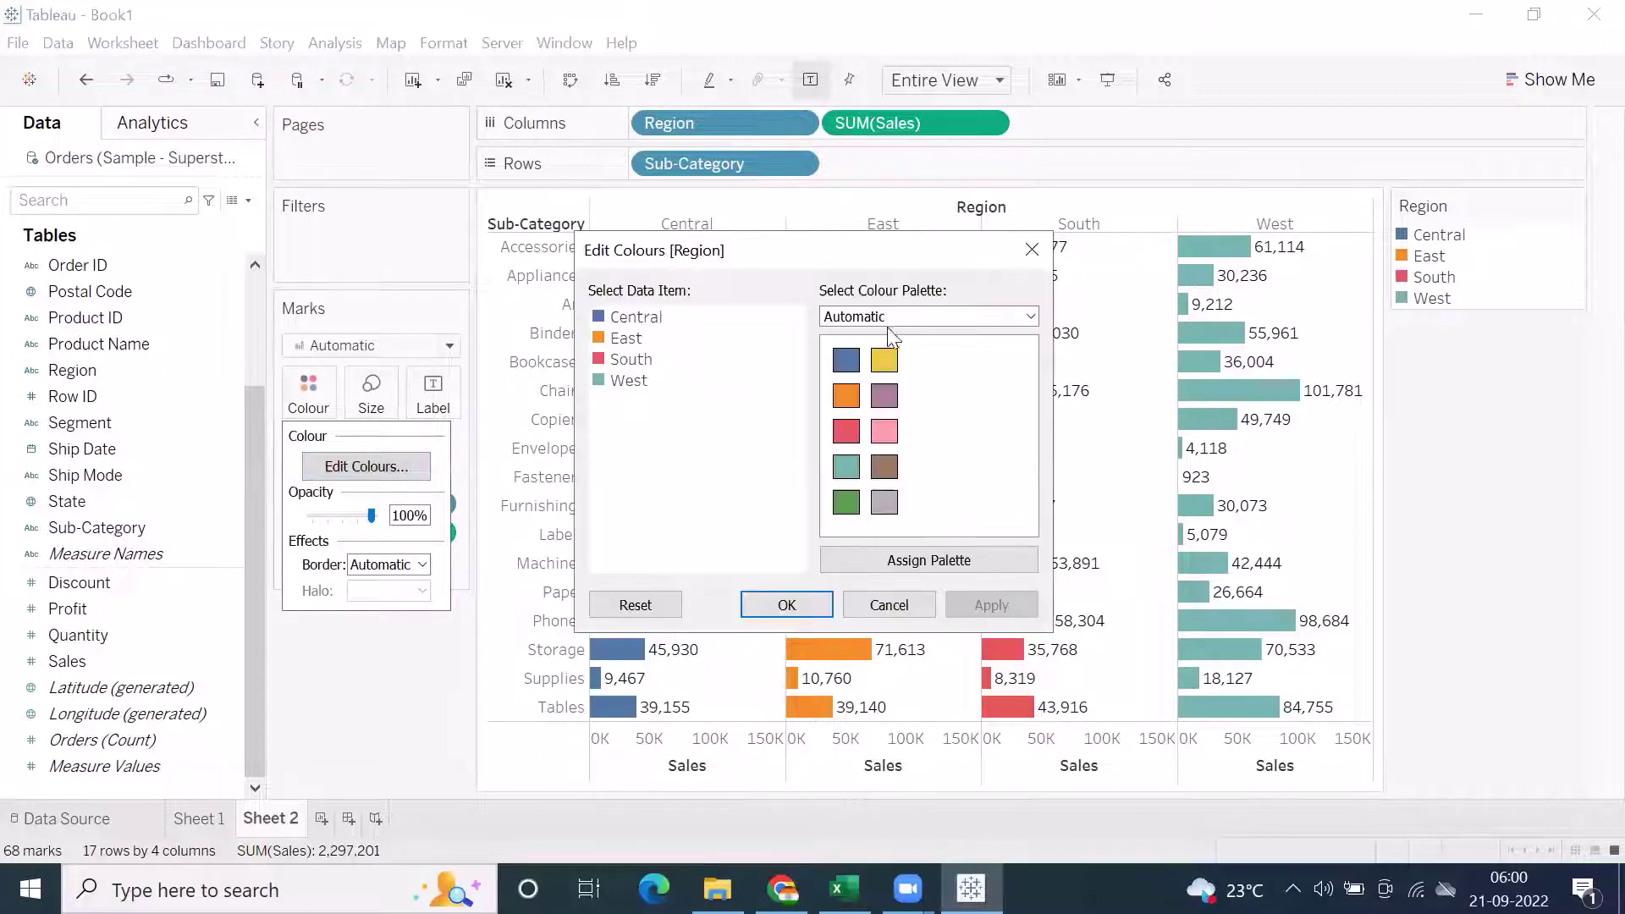
pyautogui.click(954, 317)
pyautogui.scroll(-1, 946, 442)
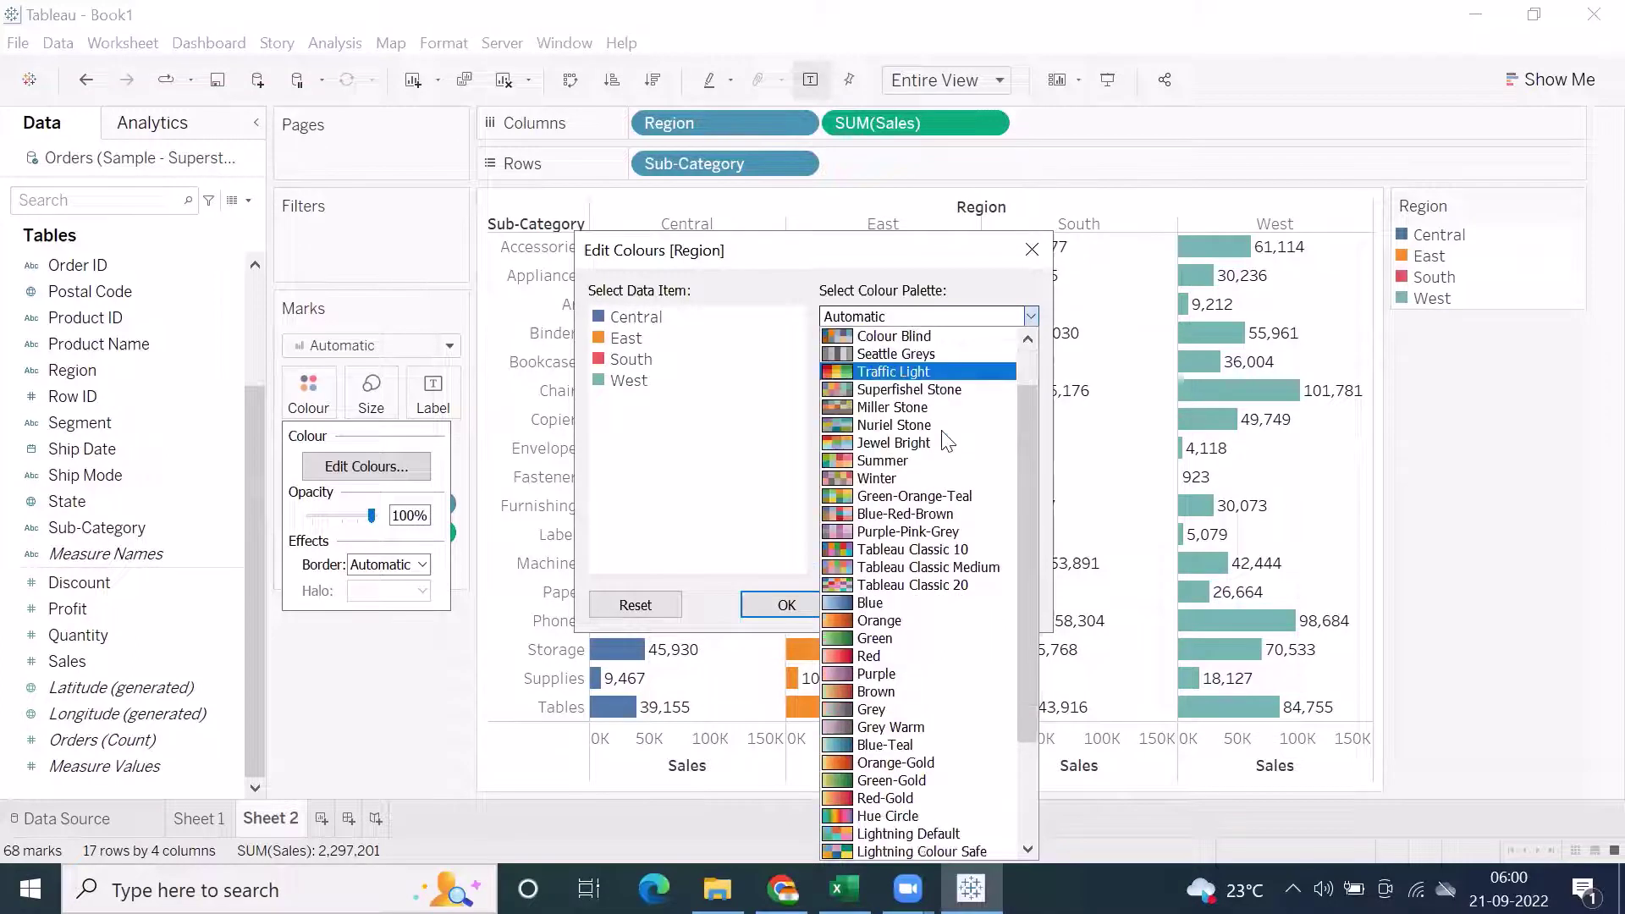
pyautogui.click(882, 605)
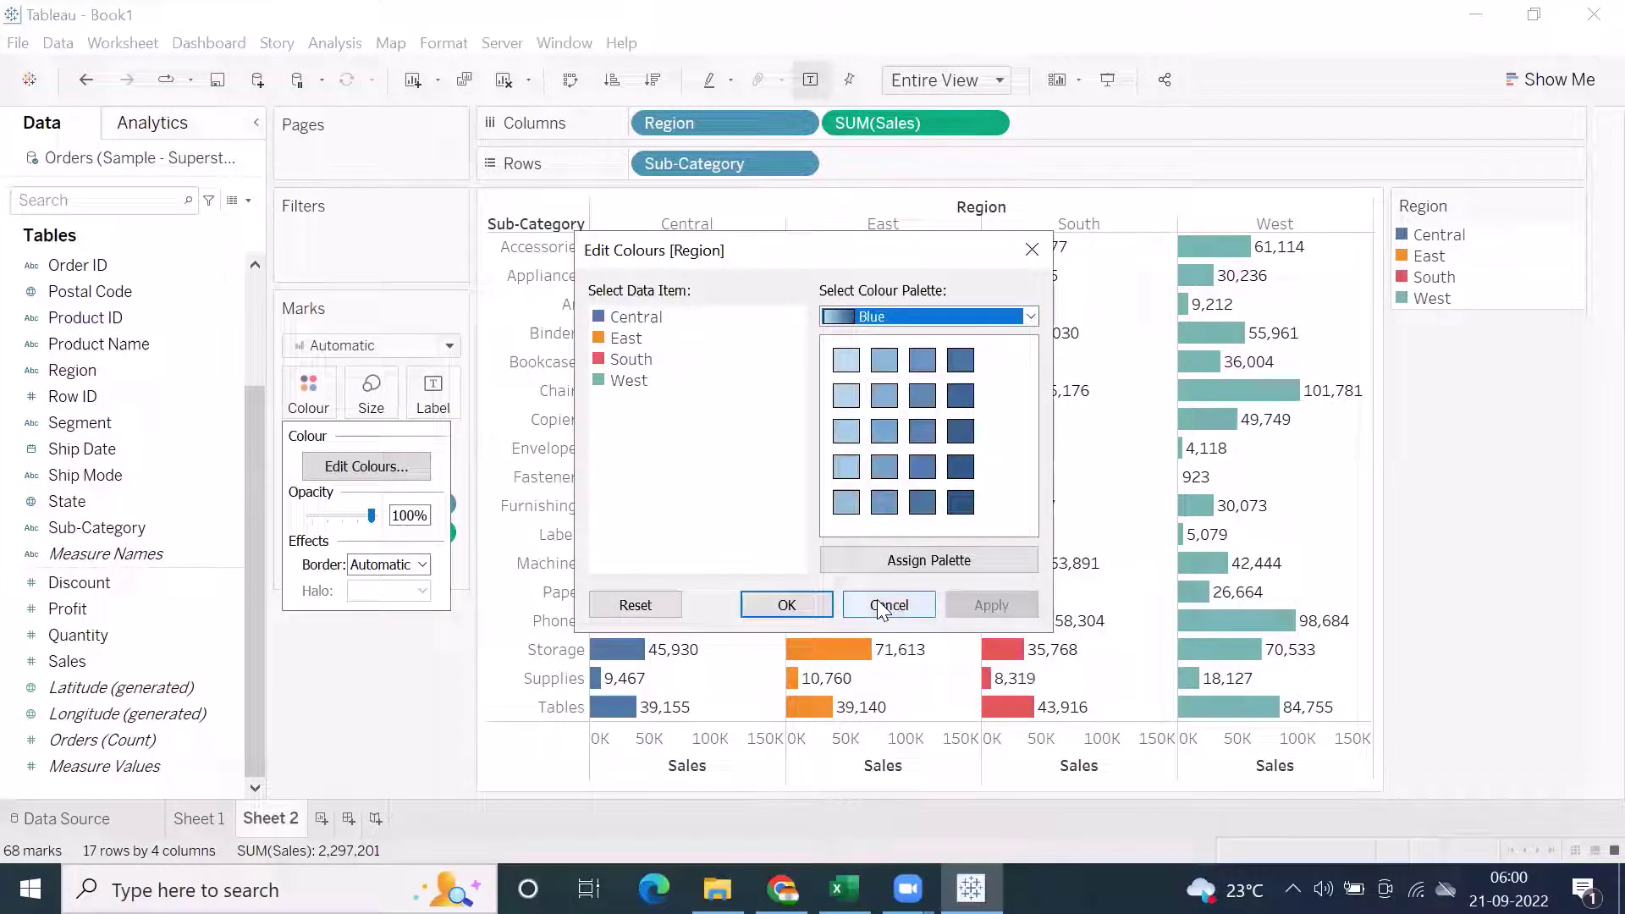
pyautogui.click(918, 562)
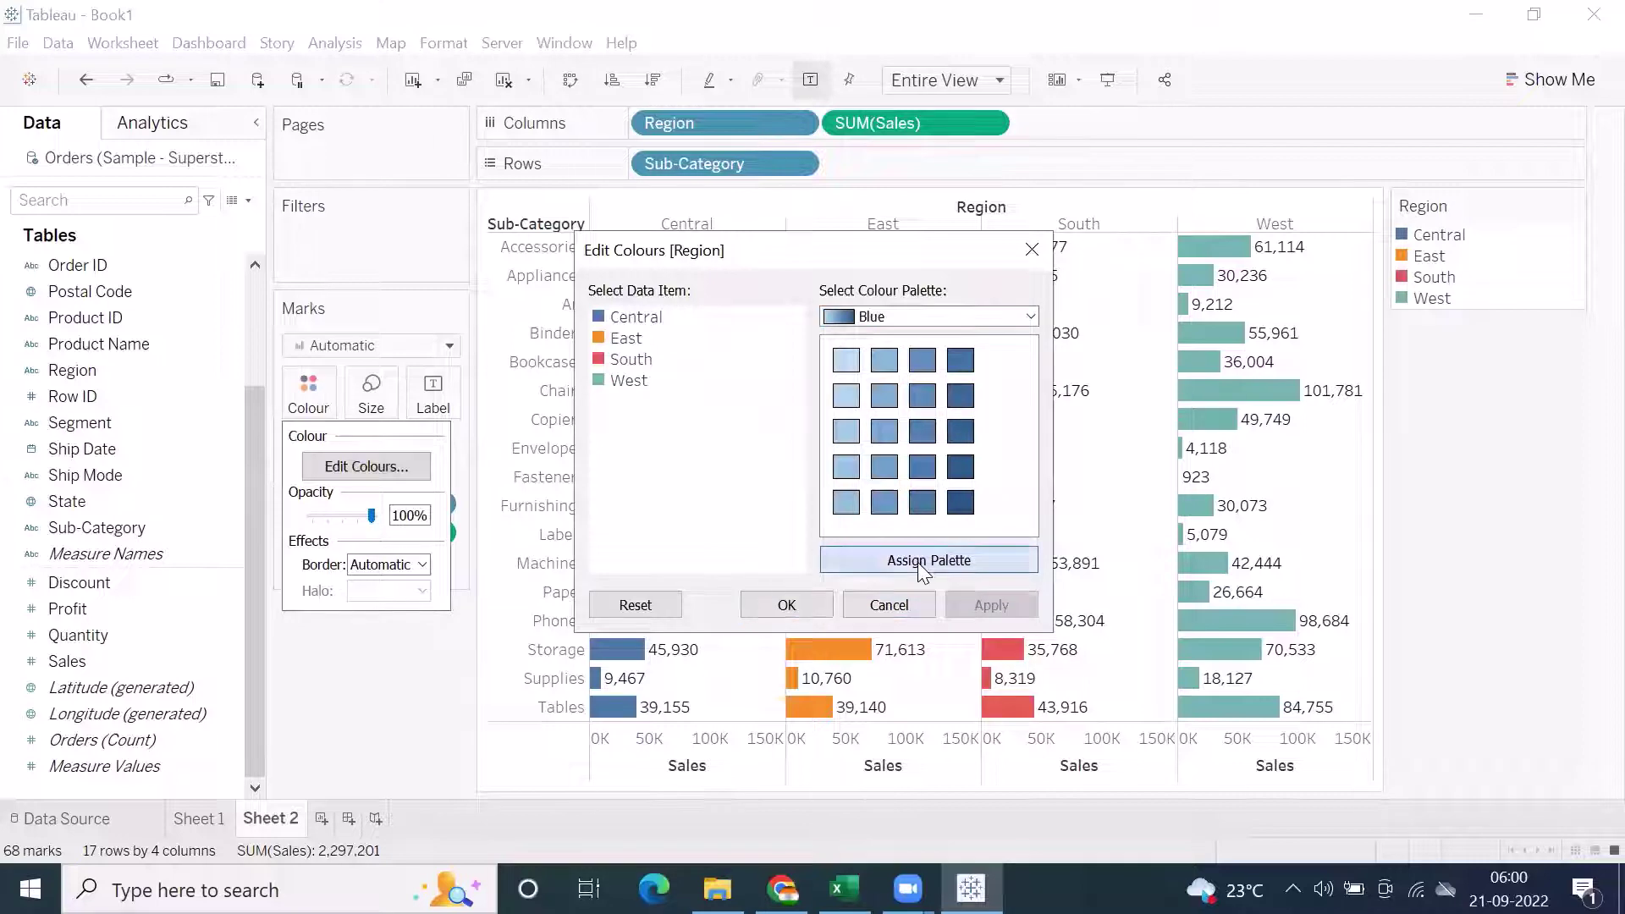
pyautogui.click(789, 605)
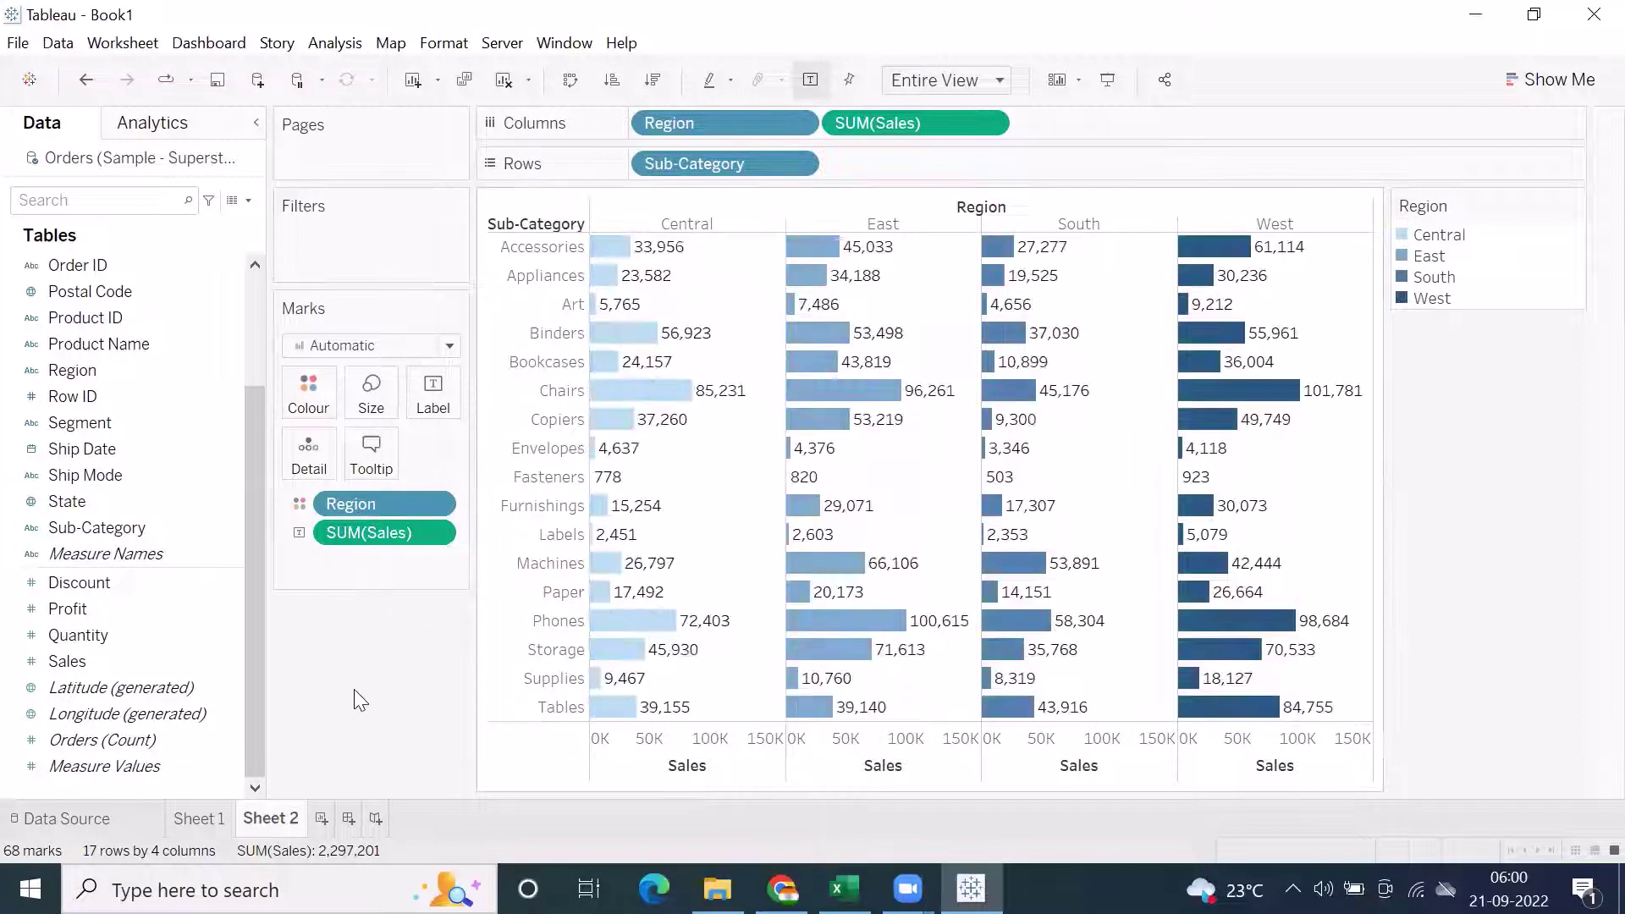
pyautogui.moveTo(650, 267)
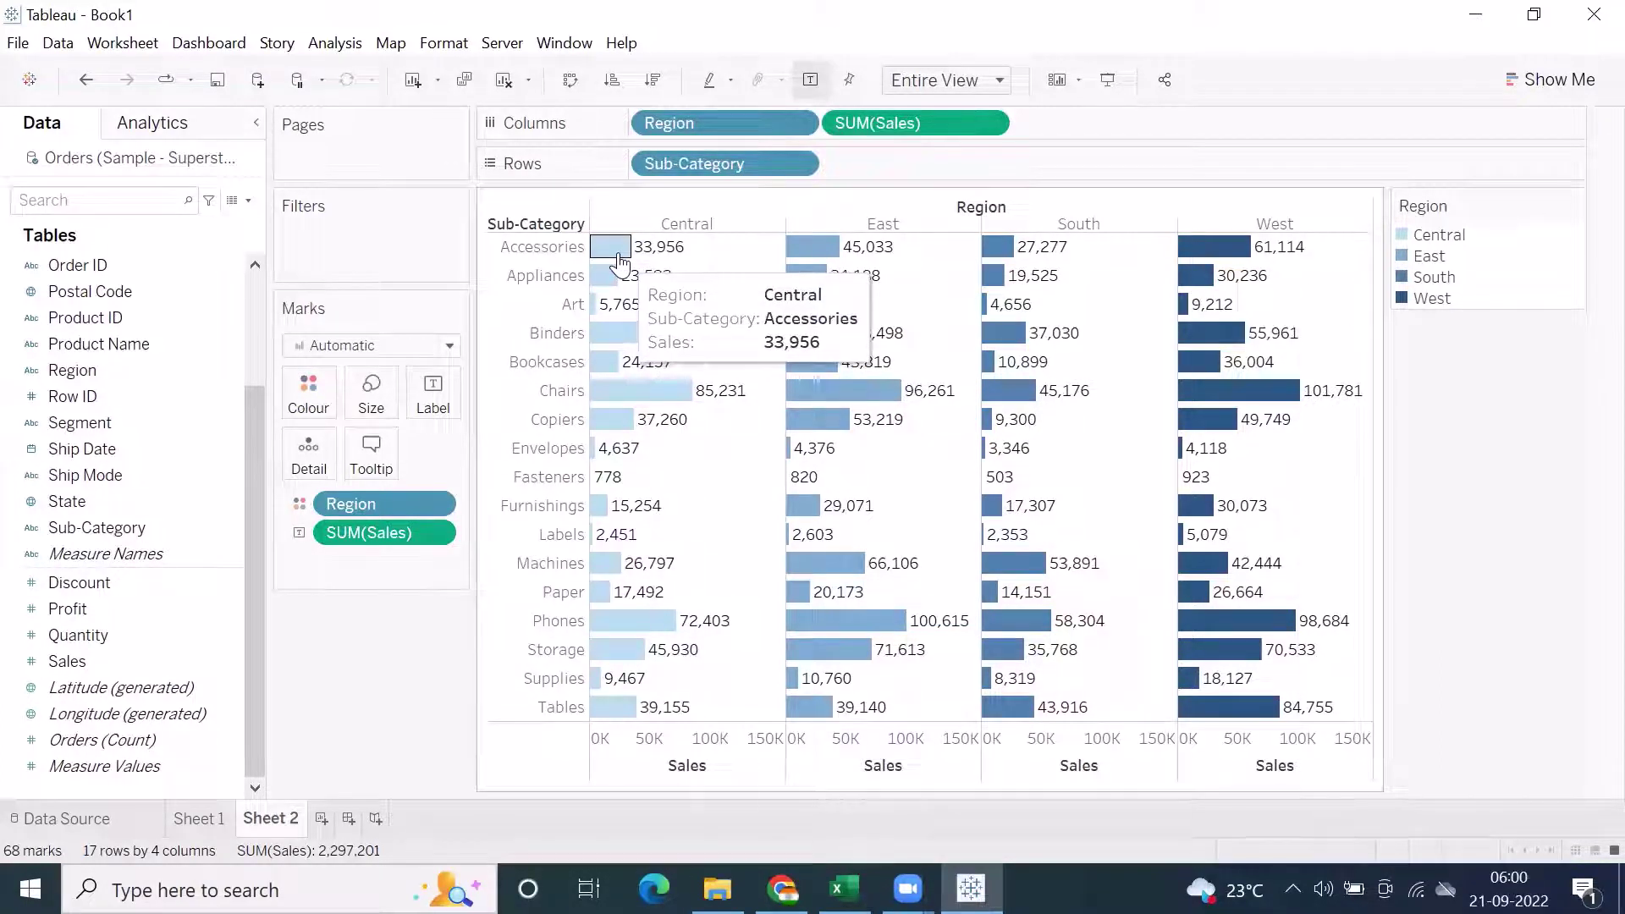
pyautogui.moveTo(1230, 258)
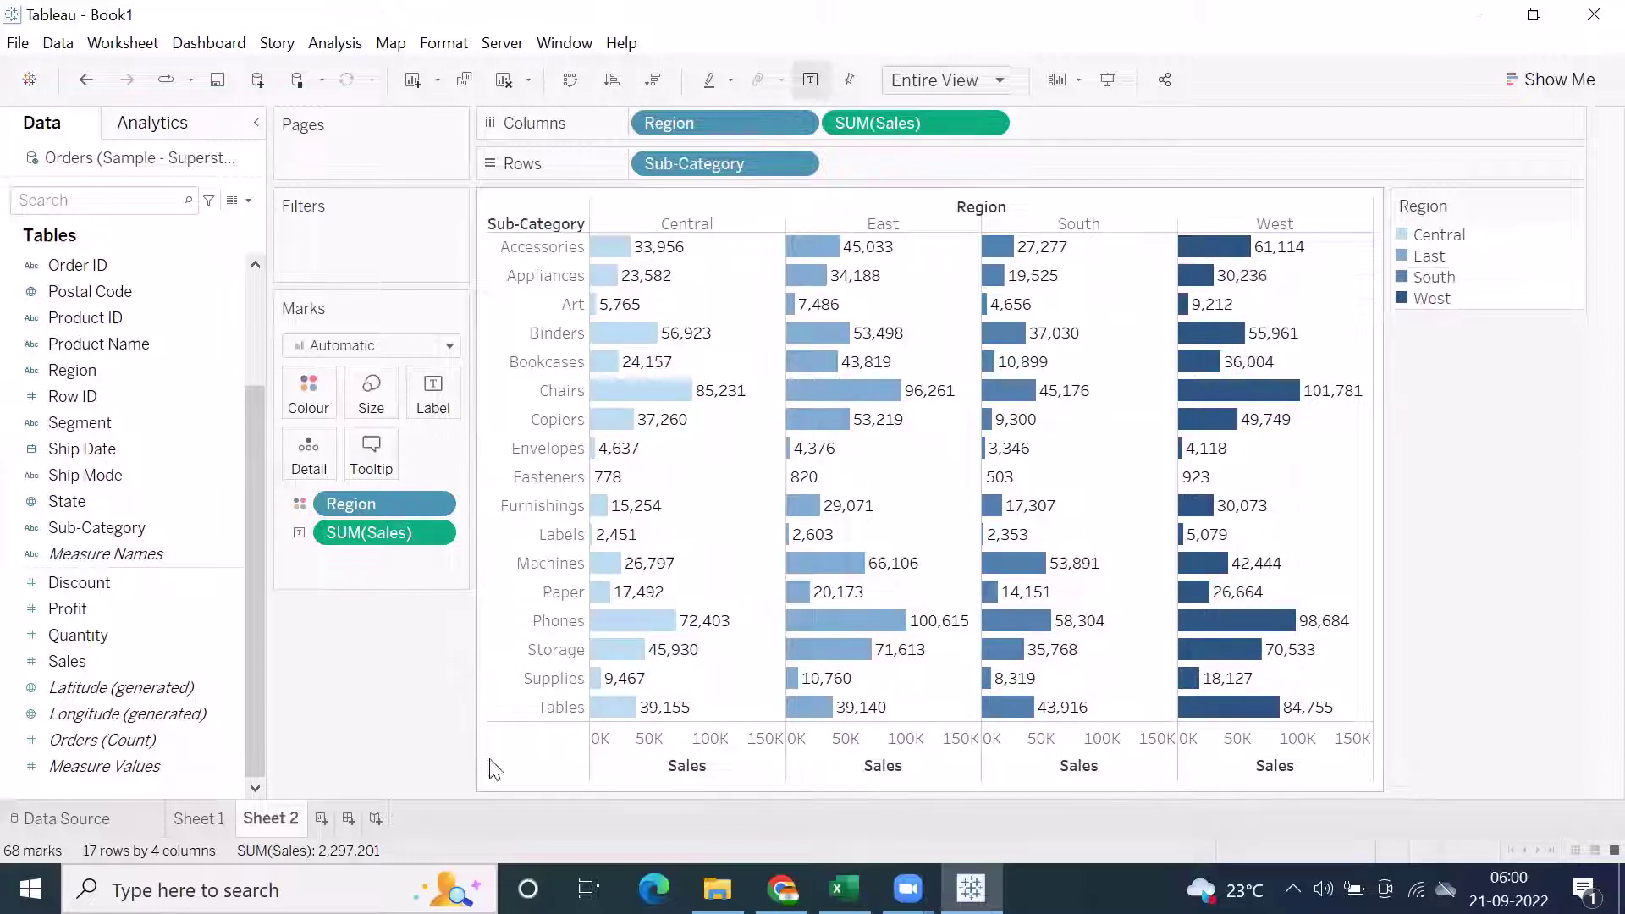
pyautogui.click(118, 583)
pyautogui.click(432, 394)
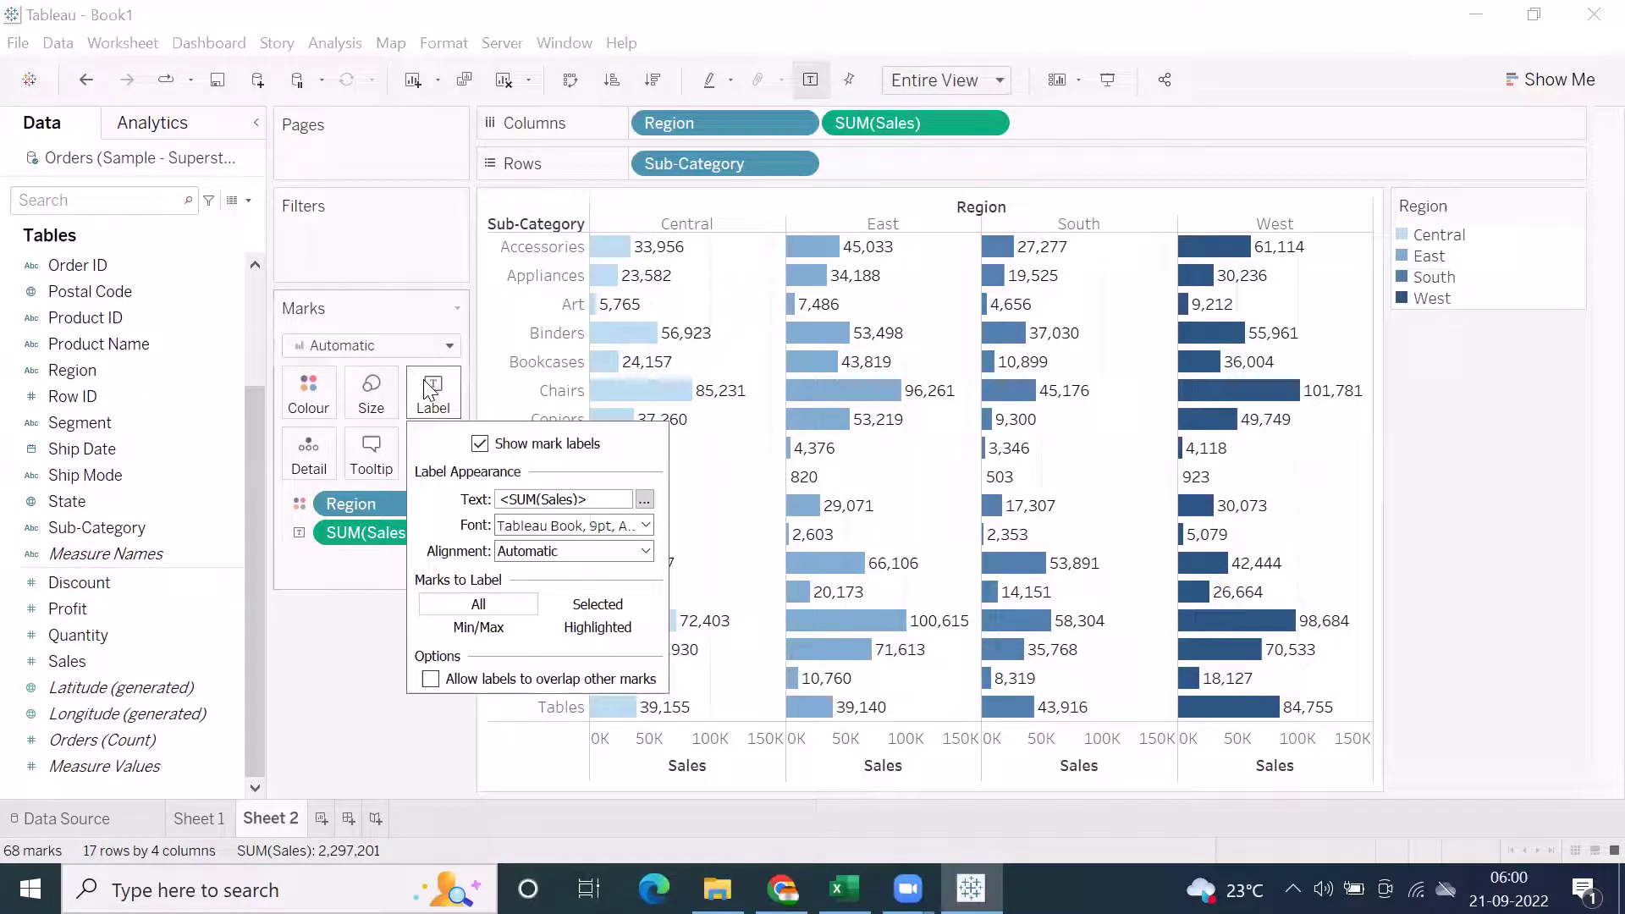
pyautogui.click(480, 445)
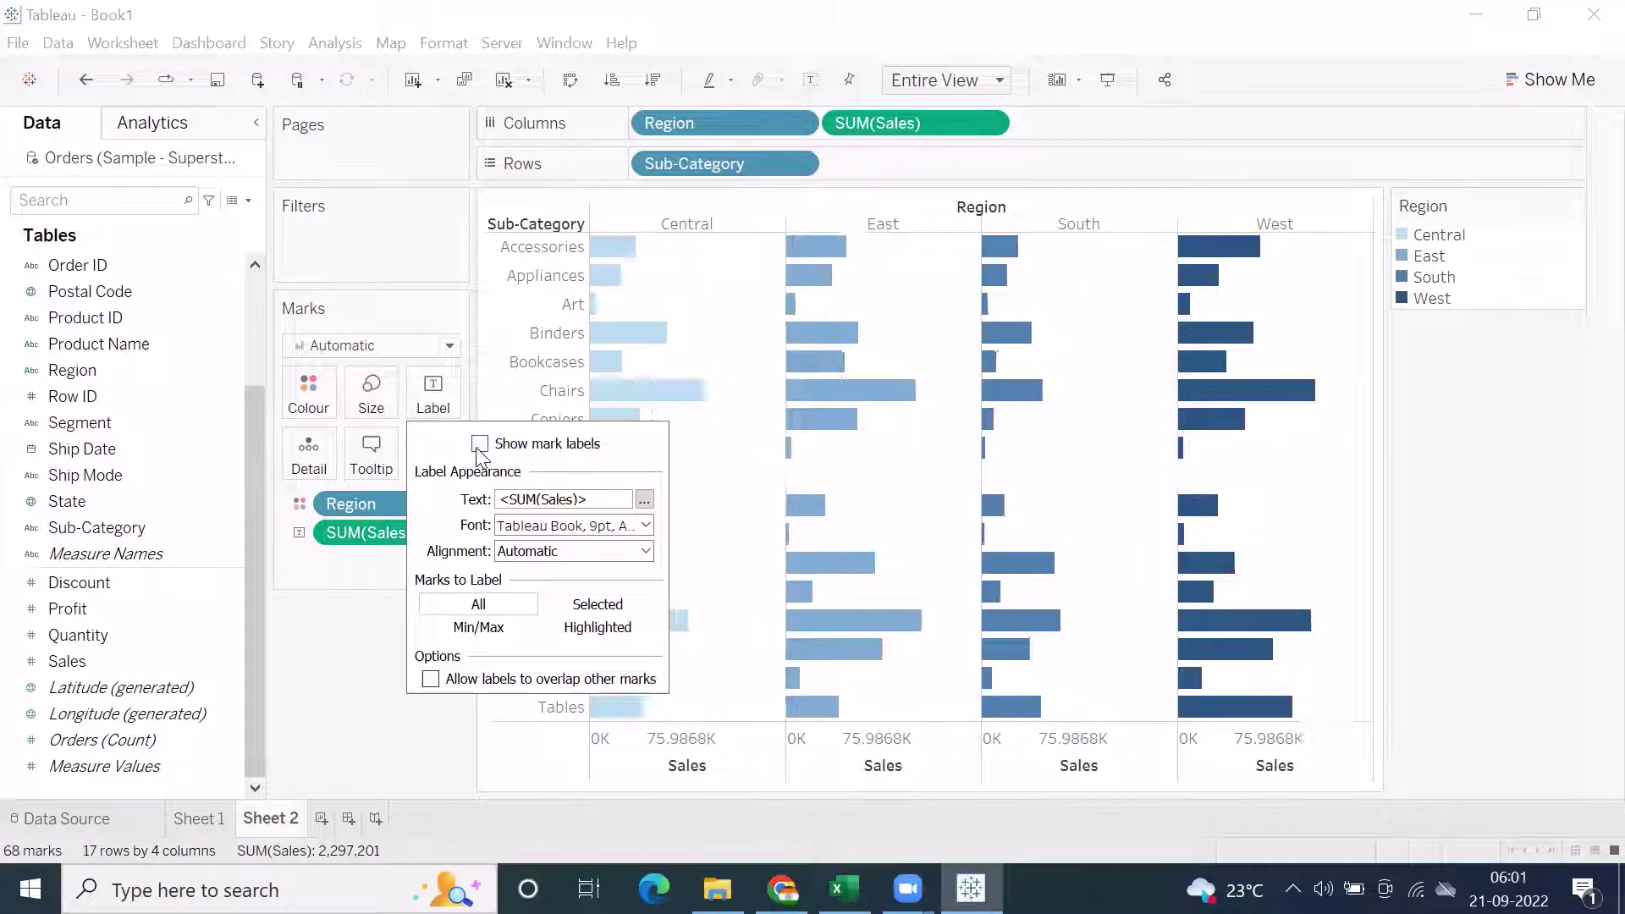
pyautogui.click(694, 274)
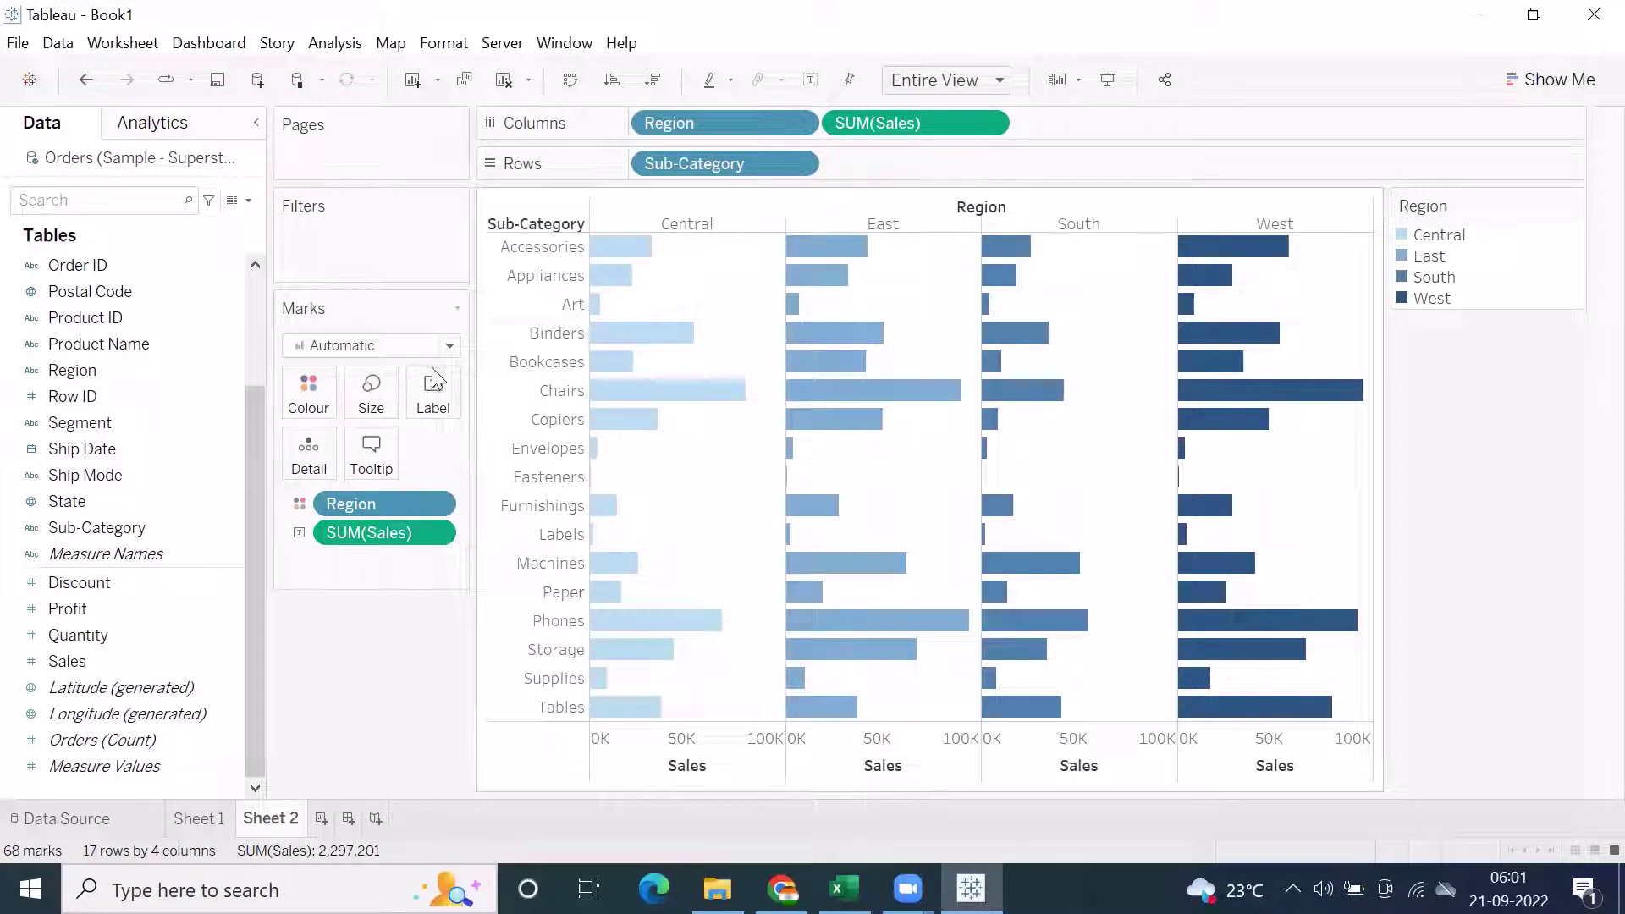
pyautogui.click(433, 396)
pyautogui.click(480, 443)
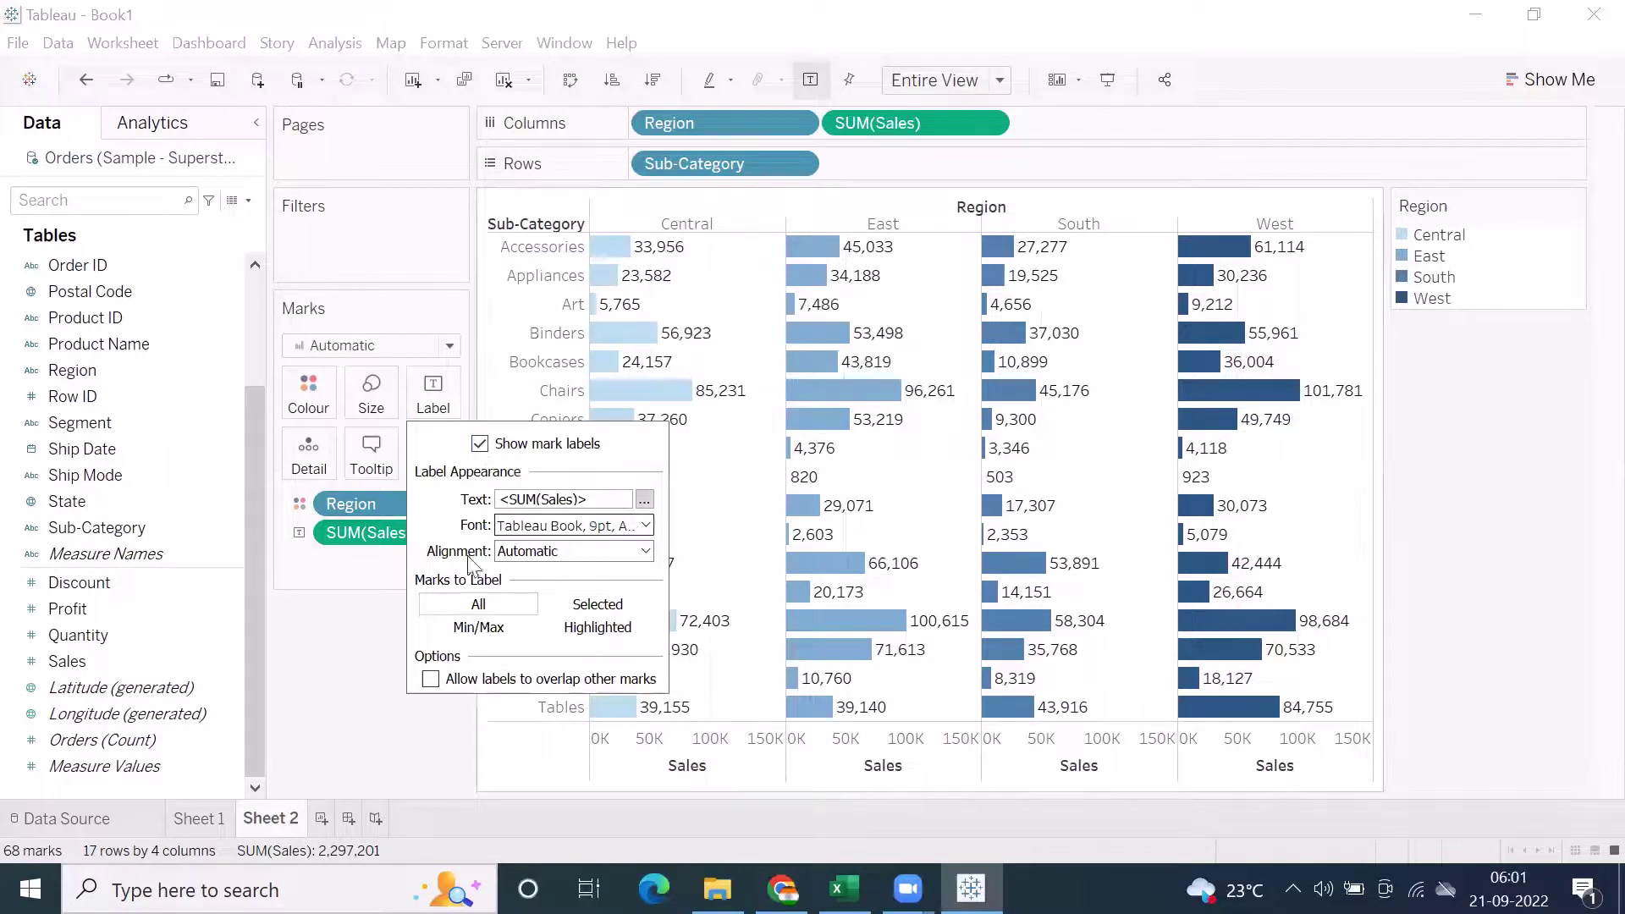
pyautogui.click(373, 635)
# Step: Give the bars black borders and colour them by SUM(Sales) on a blue gradient
pyautogui.click(308, 396)
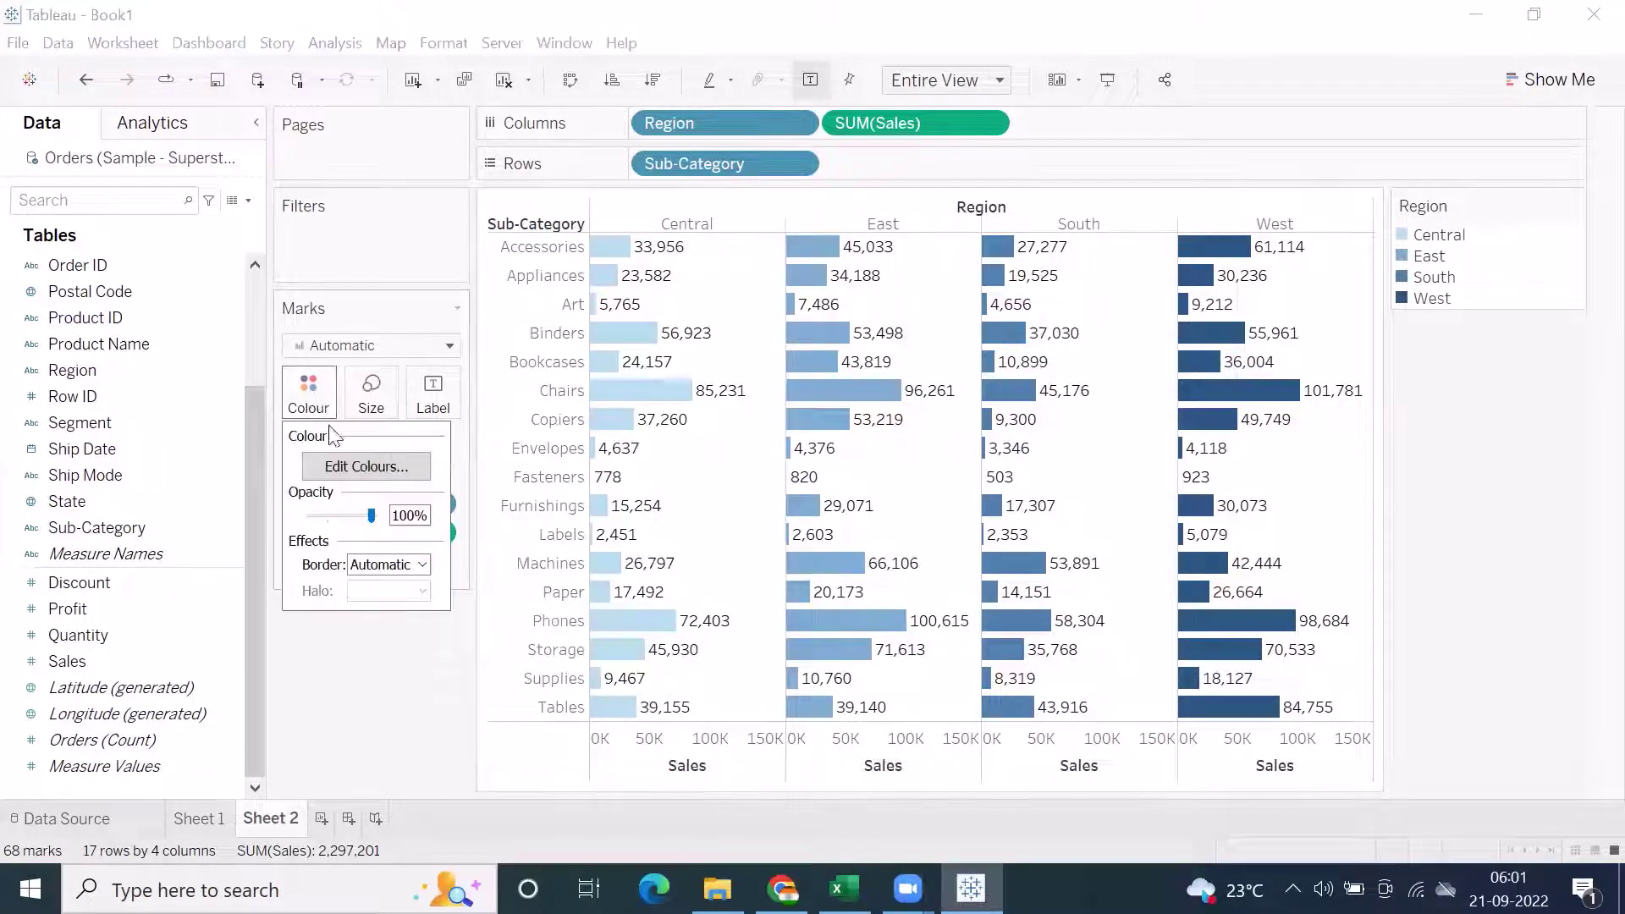
pyautogui.click(387, 565)
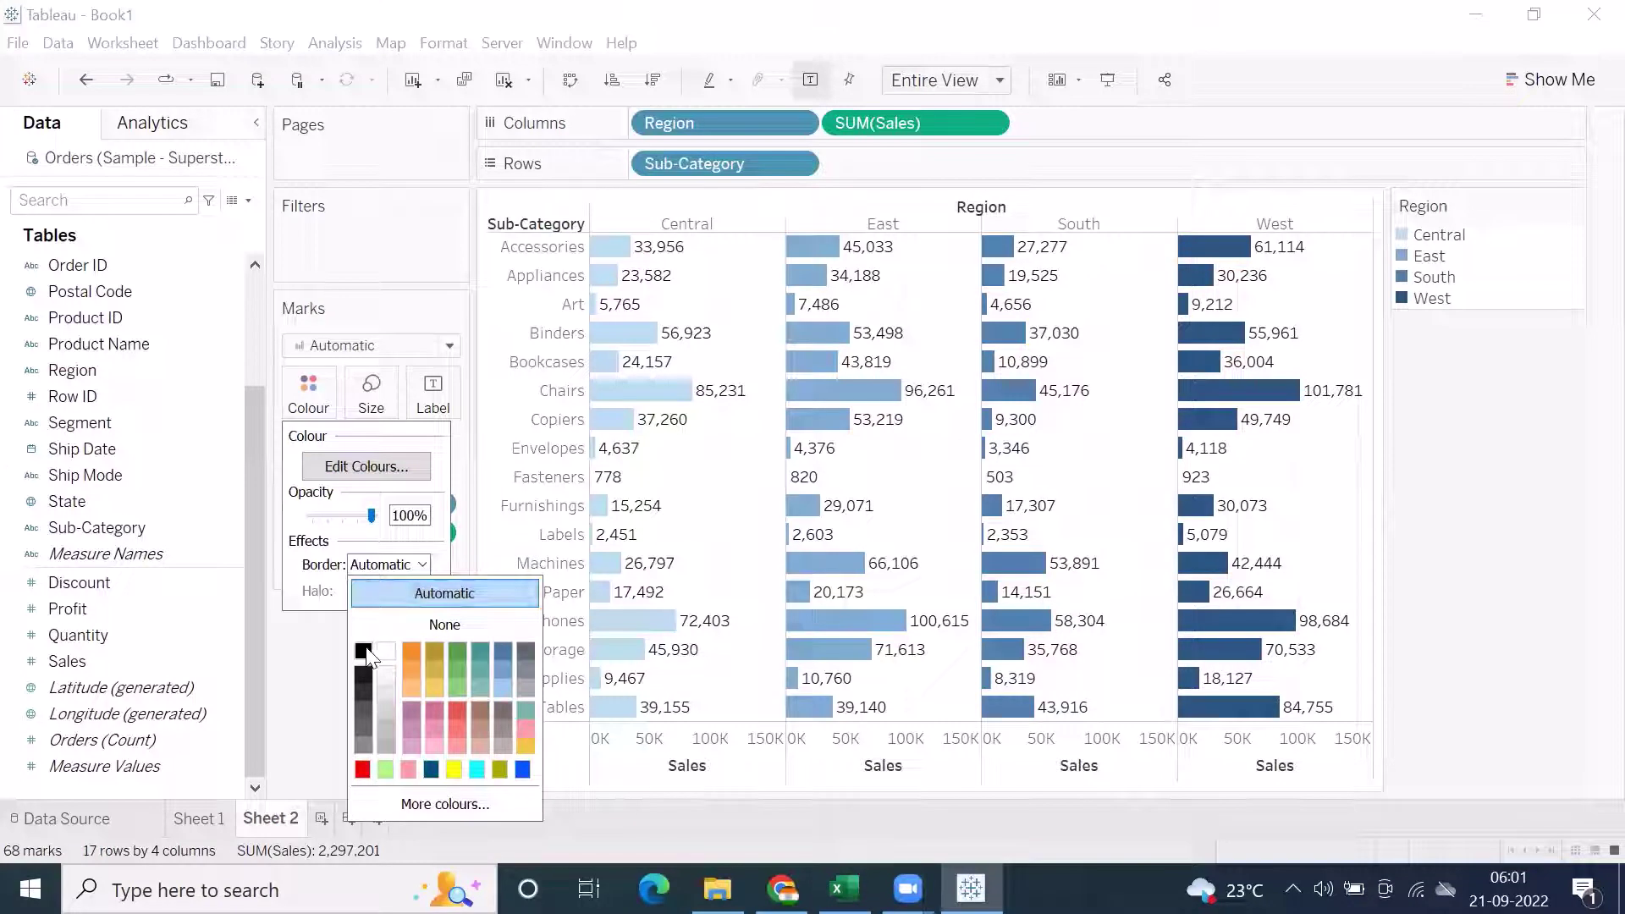
pyautogui.click(315, 648)
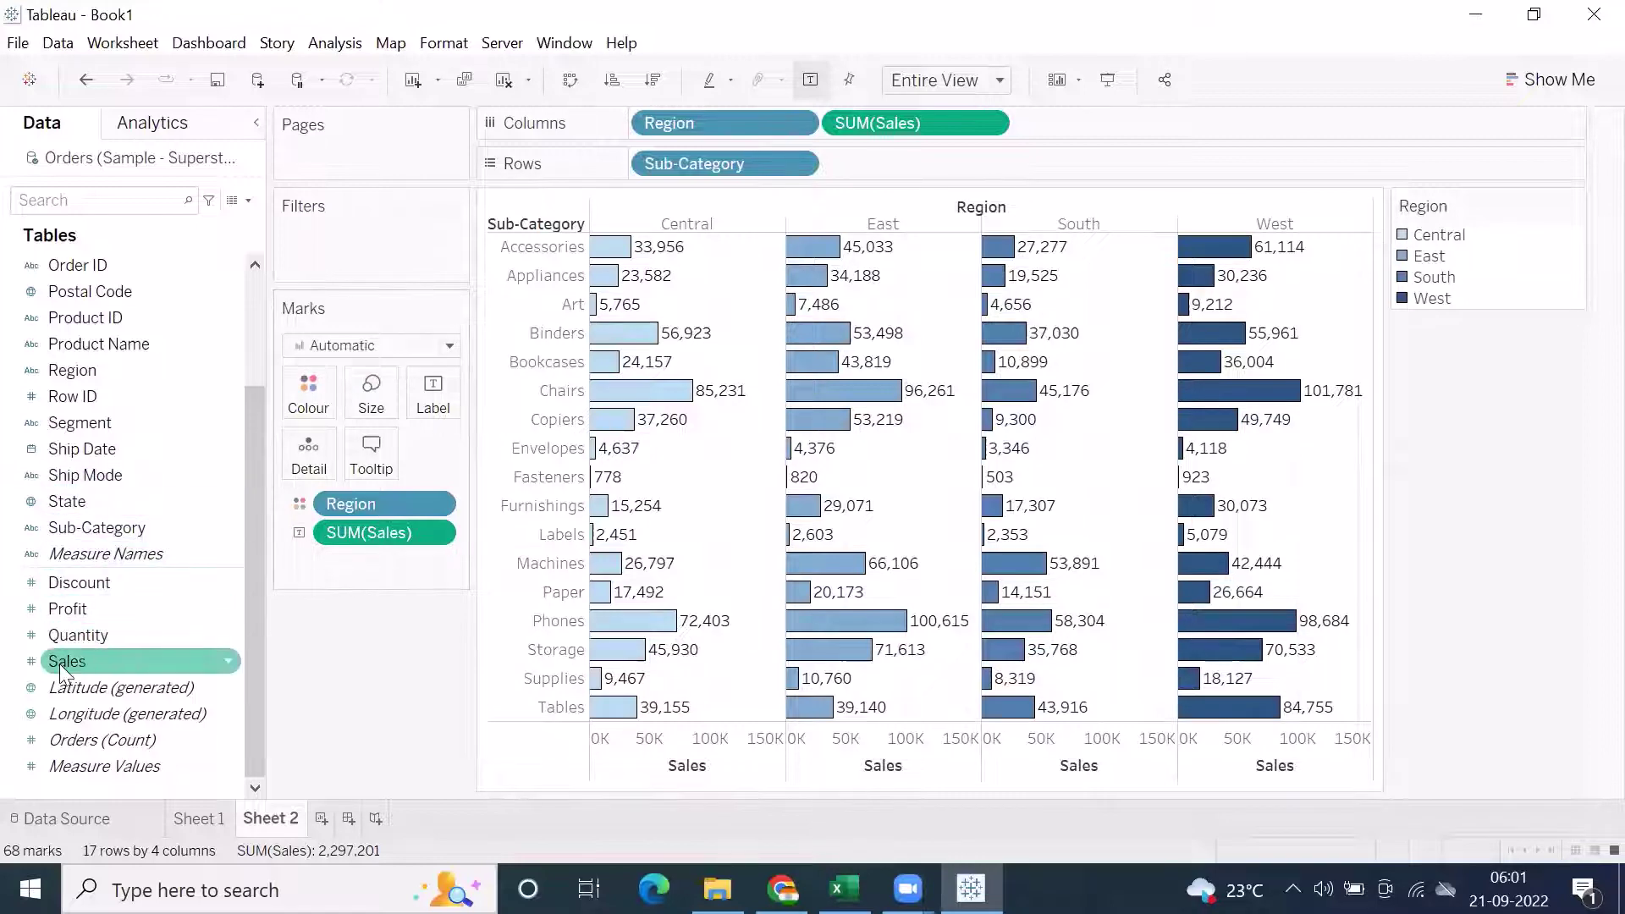
pyautogui.moveTo(59, 664)
pyautogui.mouseDown()
pyautogui.moveTo(236, 409)
pyautogui.moveTo(308, 388)
pyautogui.moveTo(305, 414)
pyautogui.mouseUp()
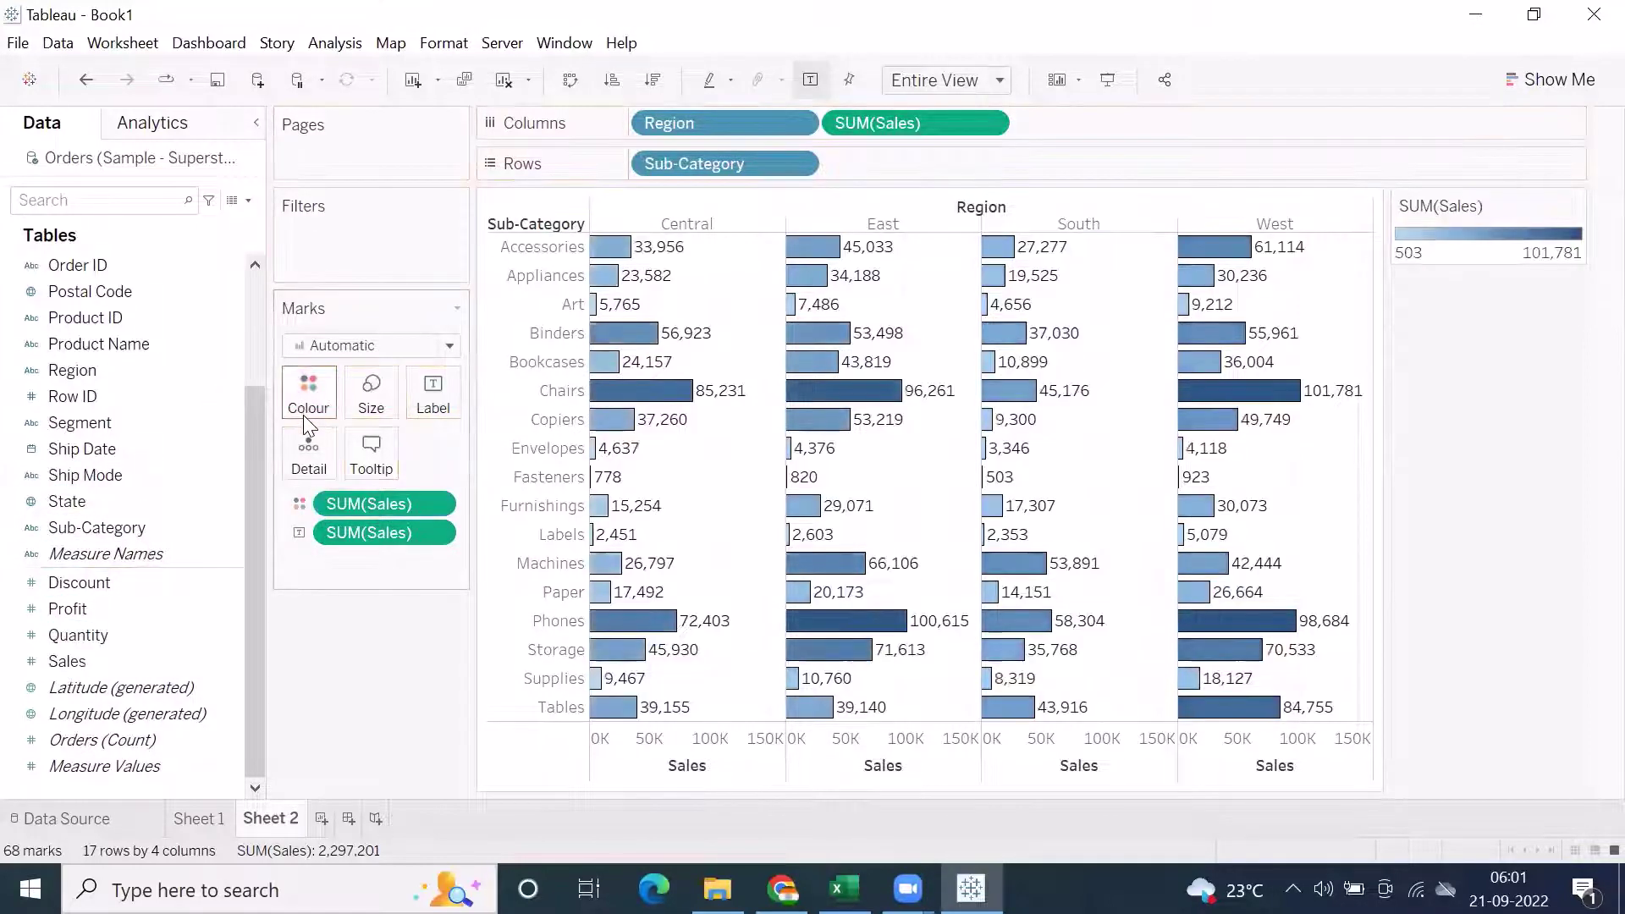